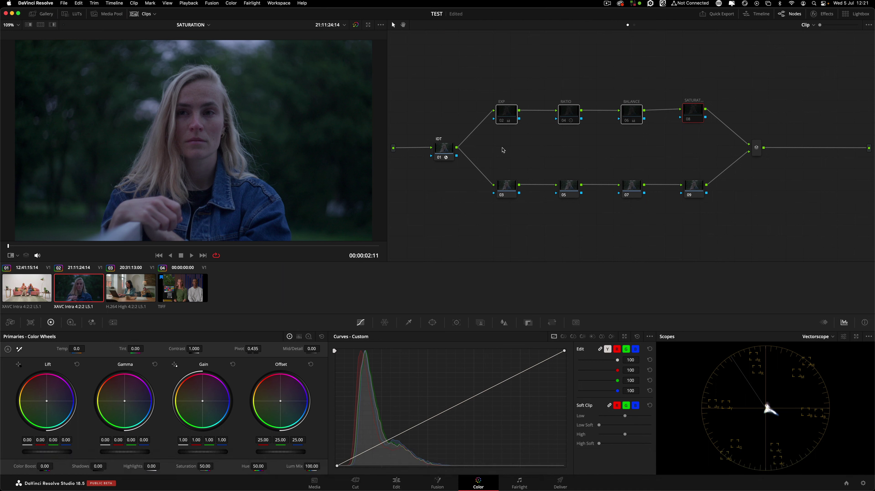
# Step: Review the IDT node and the timeline-level ODT node, returning to the clip node graph
pyautogui.click(452, 153)
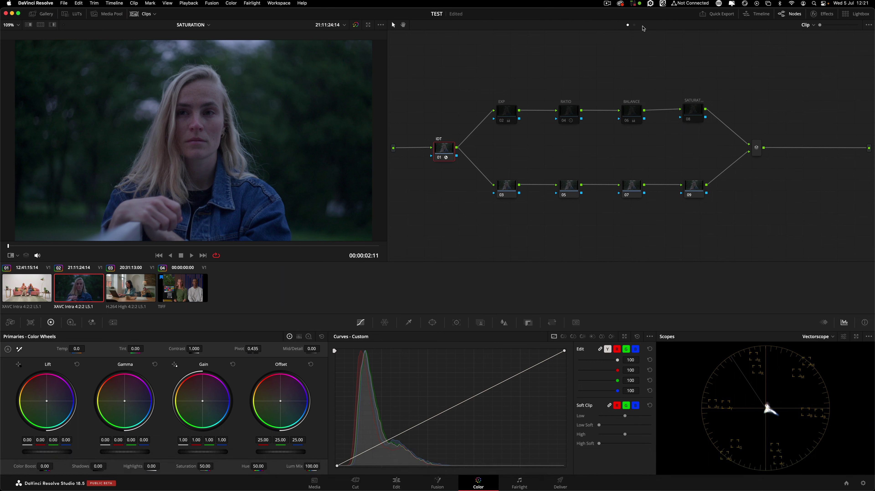
pyautogui.click(633, 26)
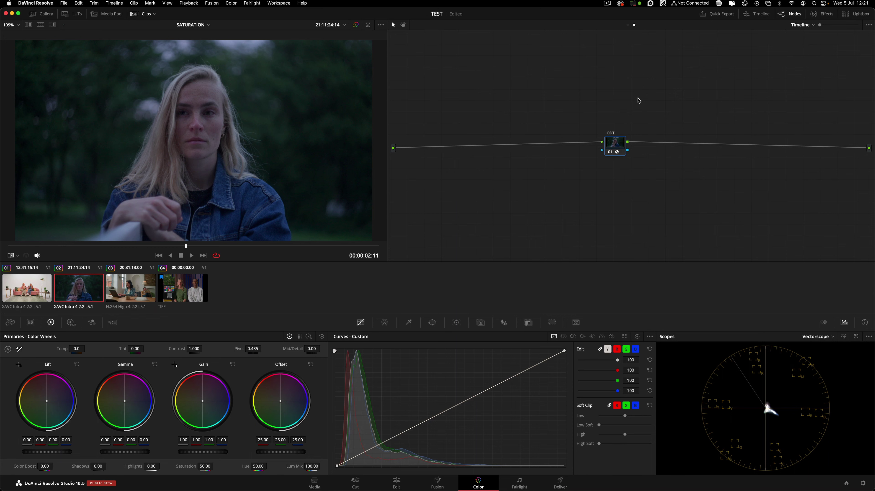
pyautogui.moveTo(646, 164); pyautogui.dragTo(727, 243)
pyautogui.moveTo(522, 83); pyautogui.dragTo(772, 233)
pyautogui.click(628, 25)
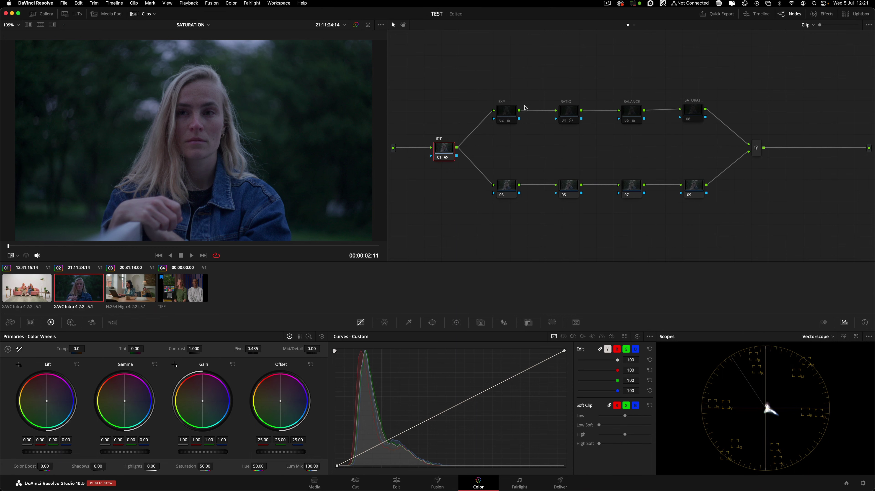
# Step: Enable the EXP node and open the scopes in a floating window placed below the node graph
pyautogui.click(505, 117)
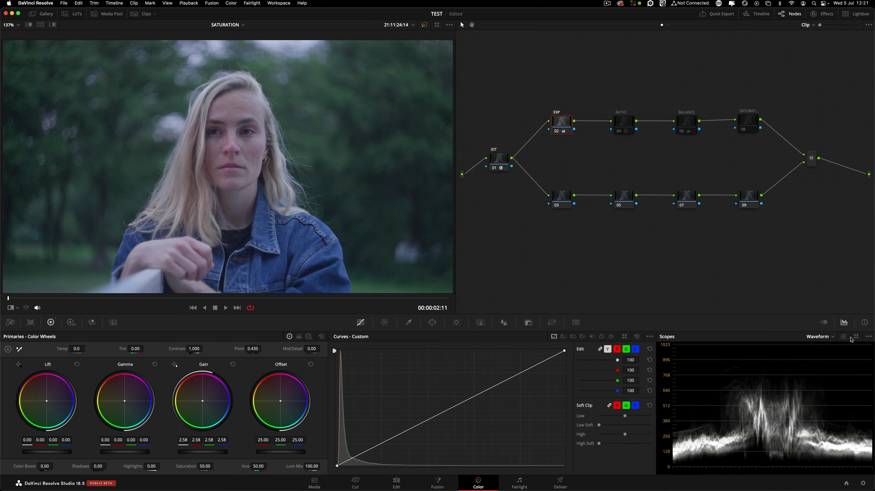
pyautogui.click(856, 337)
pyautogui.moveTo(471, 159); pyautogui.dragTo(642, 222)
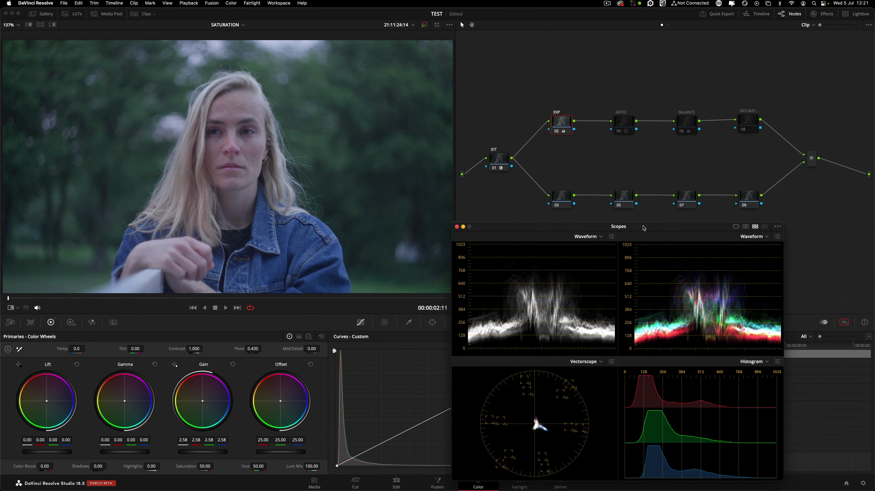
# Step: Enable the RATIO and BALANCE nodes in the upper node branch
pyautogui.click(619, 131)
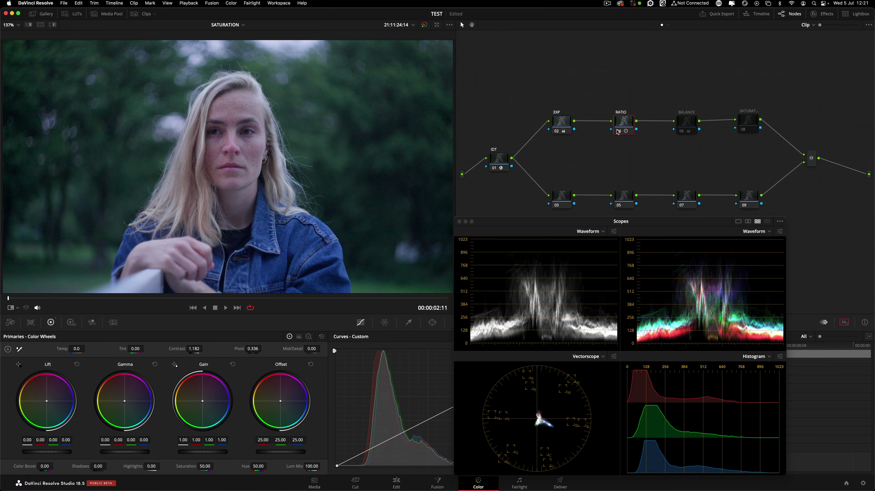
pyautogui.click(619, 131)
pyautogui.press('super+d')
pyautogui.click(683, 133)
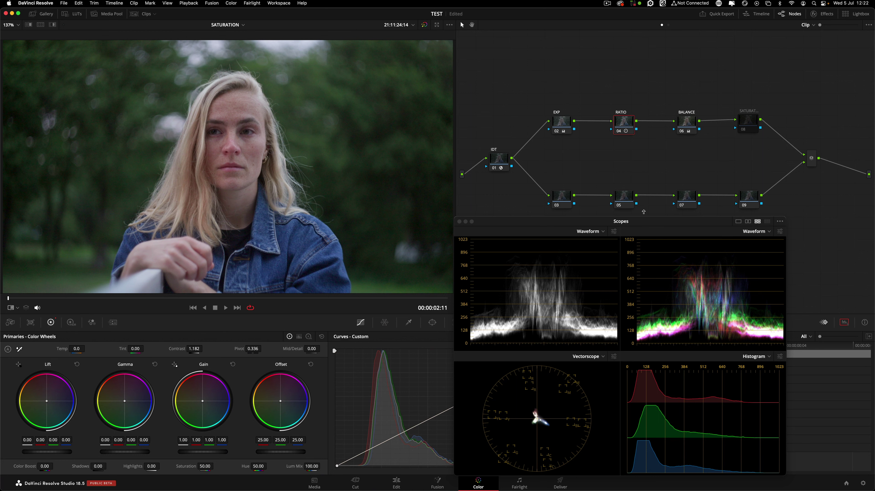
# Step: Switch the scopes to Vectorscope and show it alone in the floating scopes window
pyautogui.click(460, 222)
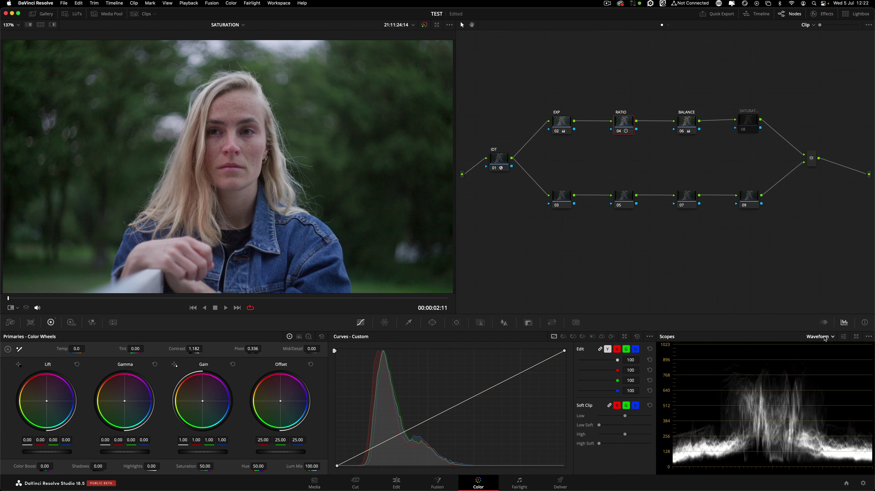
pyautogui.click(825, 337)
pyautogui.click(832, 362)
pyautogui.click(856, 337)
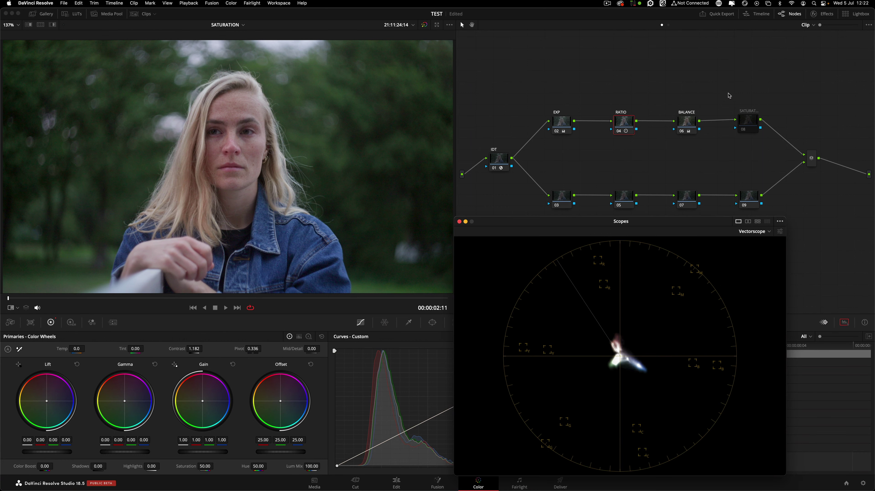
# Step: Toggle the BALANCE node off and on to compare its effect on the image and vectorscope trace
pyautogui.click(692, 123)
pyautogui.press('super+d')
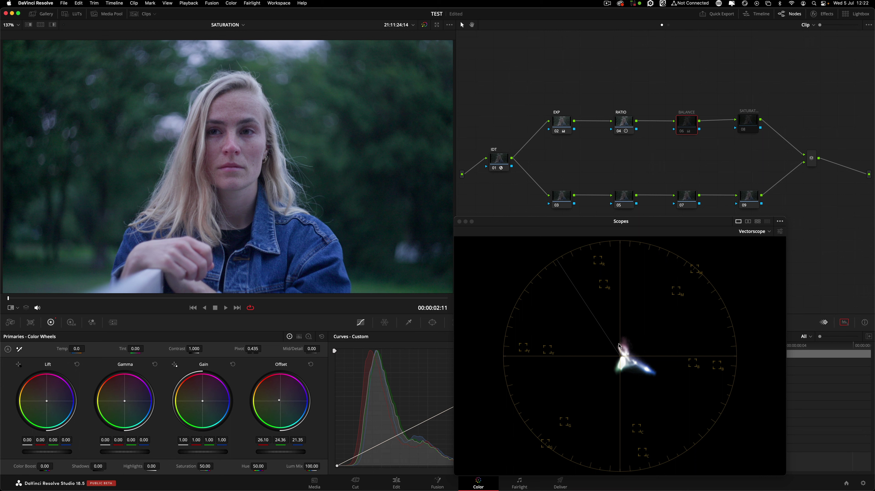
pyautogui.press('super+d')
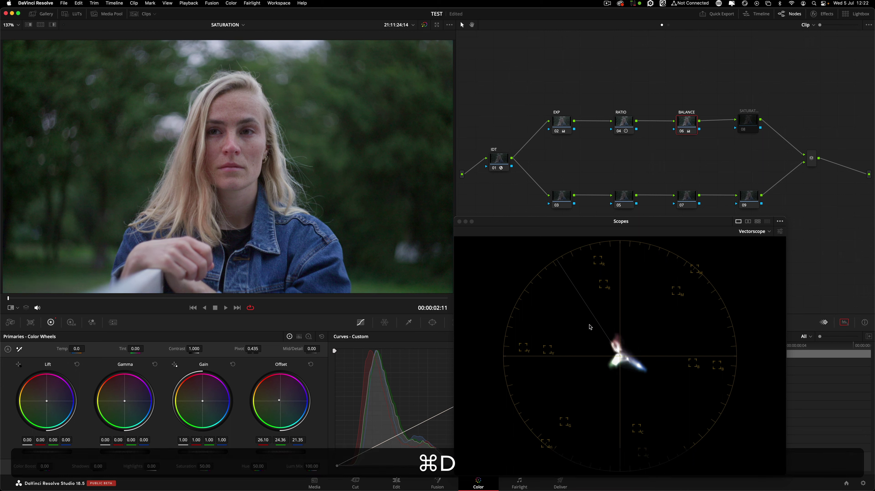
pyautogui.press('super+d')
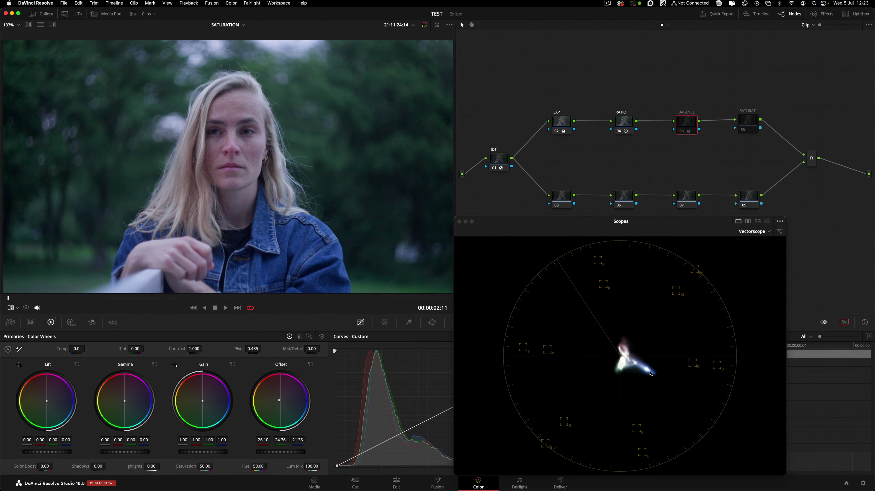
pyautogui.press('super+d')
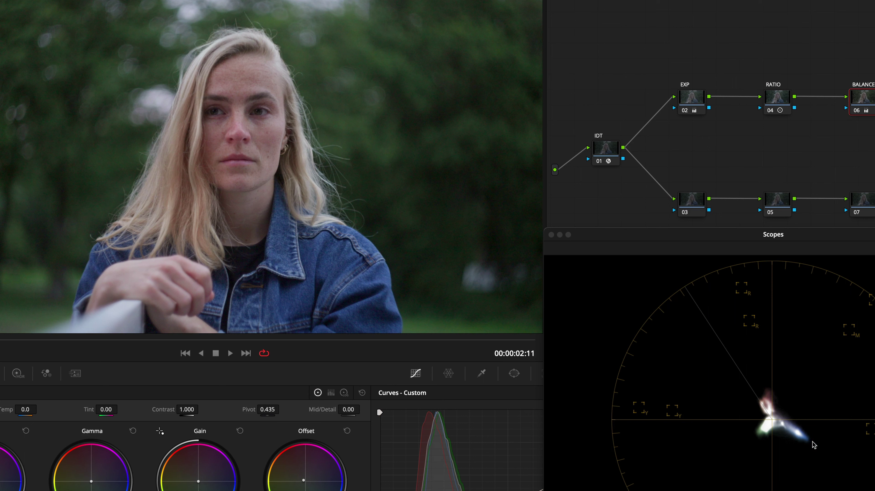
pyautogui.press('super+d')
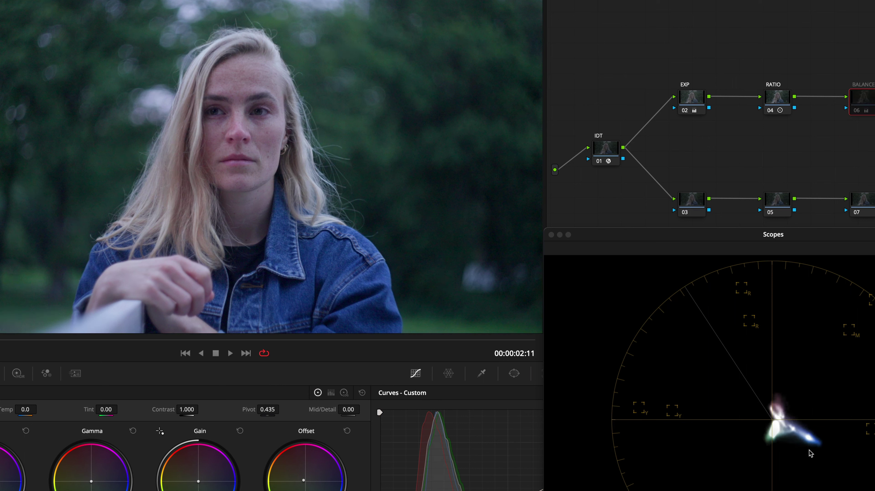
pyautogui.press('super+d')
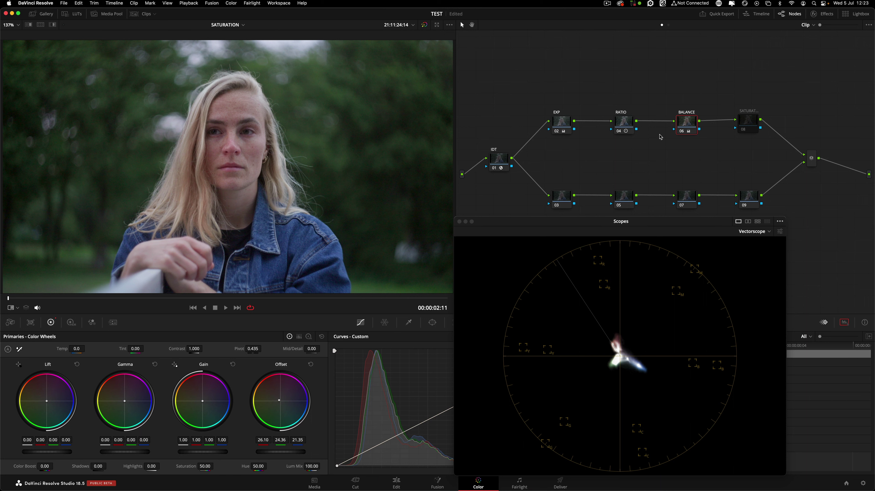
# Step: Select the RATIO node and compare the image with the BALANCE node bypassed and enabled
pyautogui.click(633, 123)
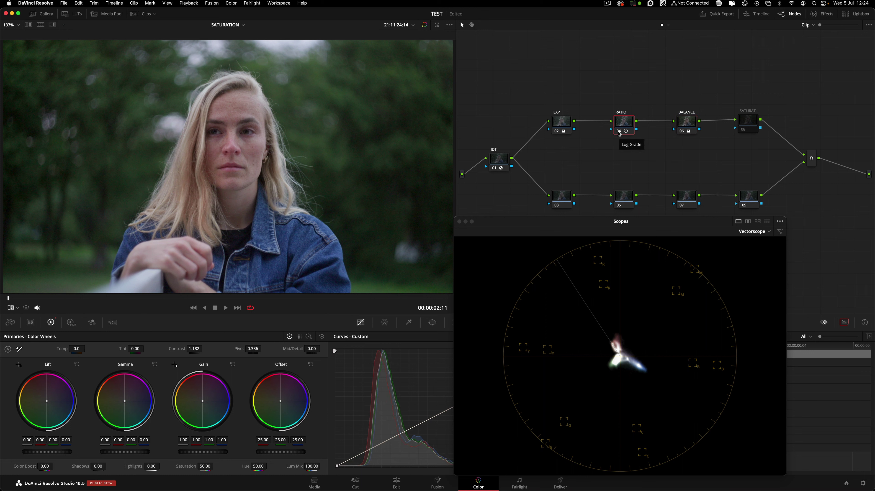
pyautogui.click(681, 132)
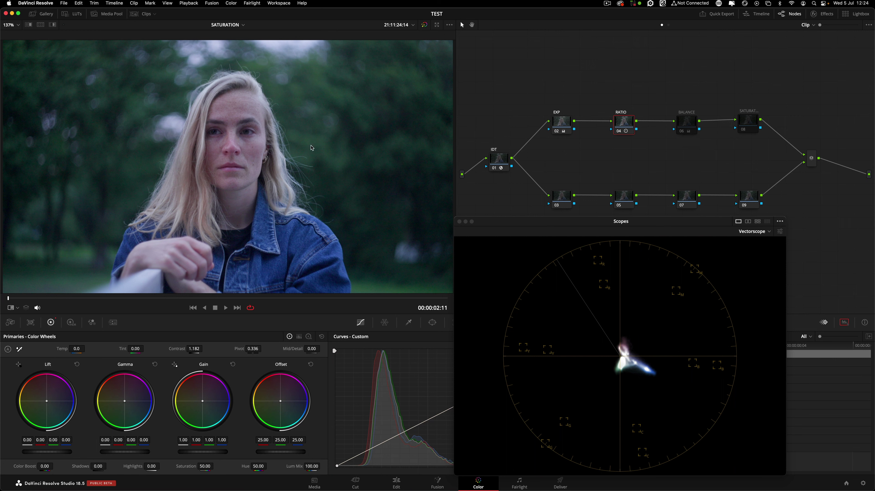
pyautogui.click(682, 132)
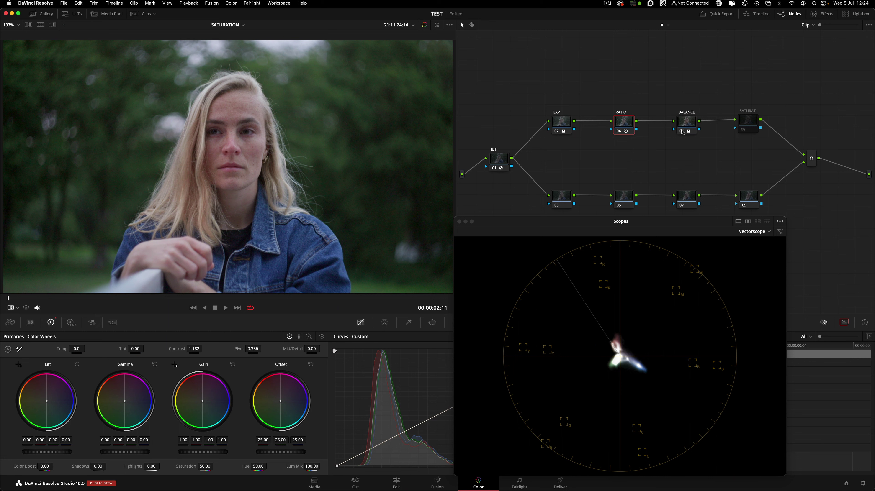
pyautogui.click(683, 132)
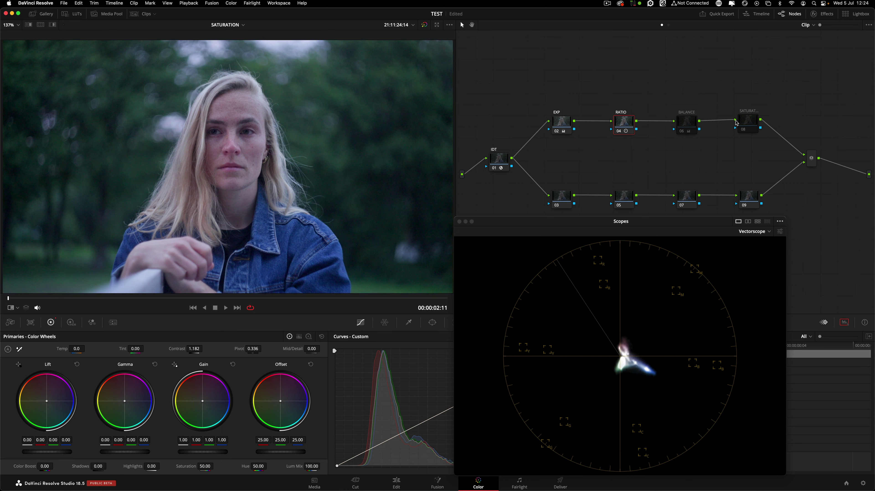
pyautogui.click(682, 133)
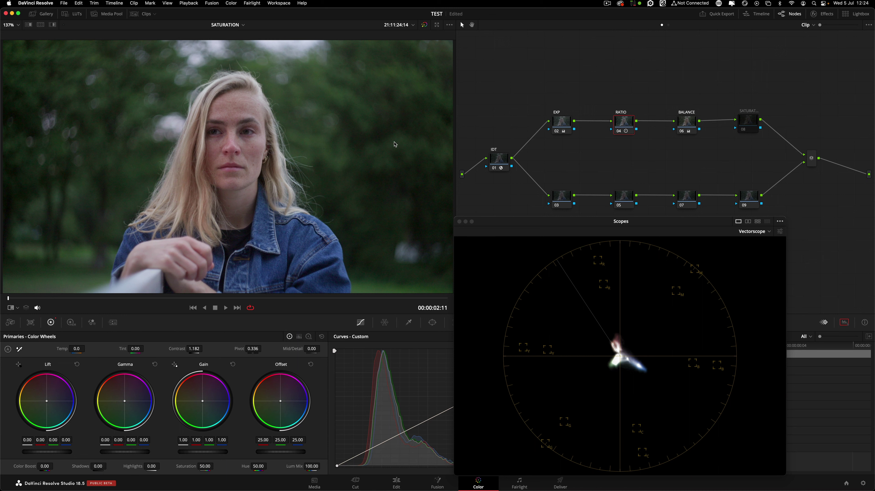
# Step: Nudge the SATURATION node slightly upward in the node graph
pyautogui.moveTo(744, 118)
pyautogui.mouseDown()
pyautogui.moveTo(731, 106)
pyautogui.moveTo(741, 116)
pyautogui.mouseUp()
pyautogui.moveTo(530, 83); pyautogui.dragTo(693, 145)
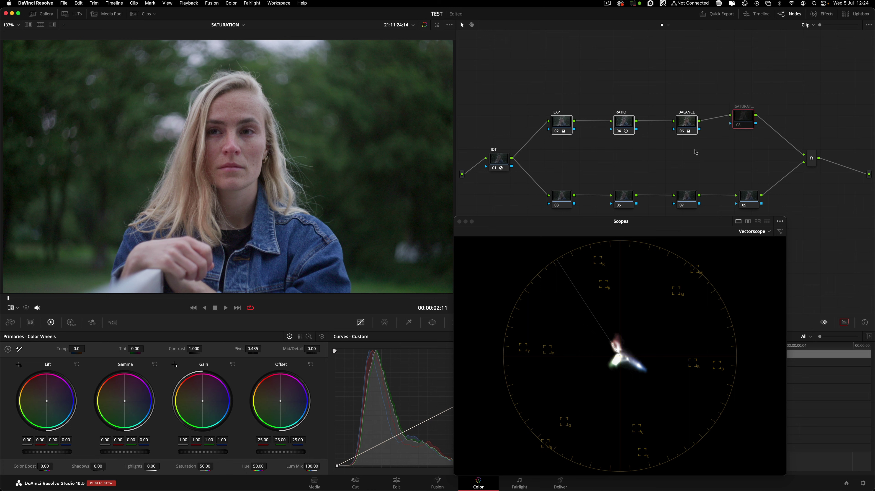
pyautogui.click(694, 150)
# Step: Move the RATIO node closer to EXP and add a serial node between RATIO and BALANCE, keeping RATIO enabled
pyautogui.click(624, 122)
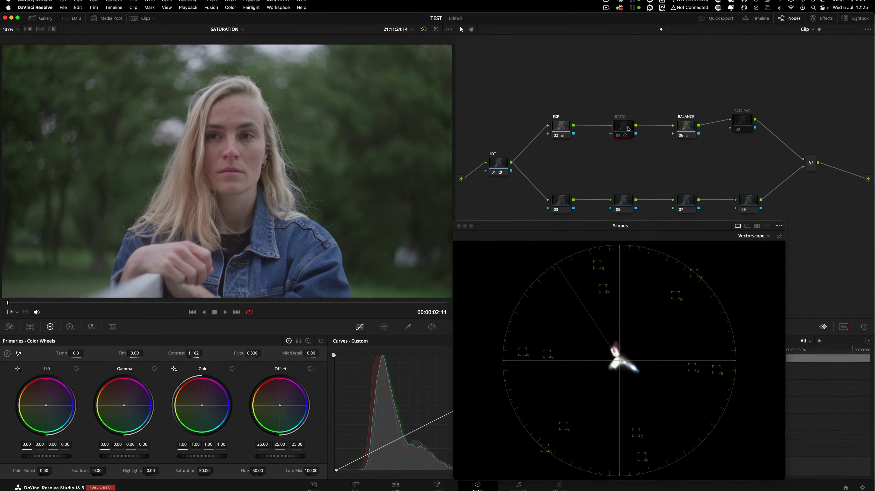
pyautogui.moveTo(628, 129); pyautogui.dragTo(604, 129)
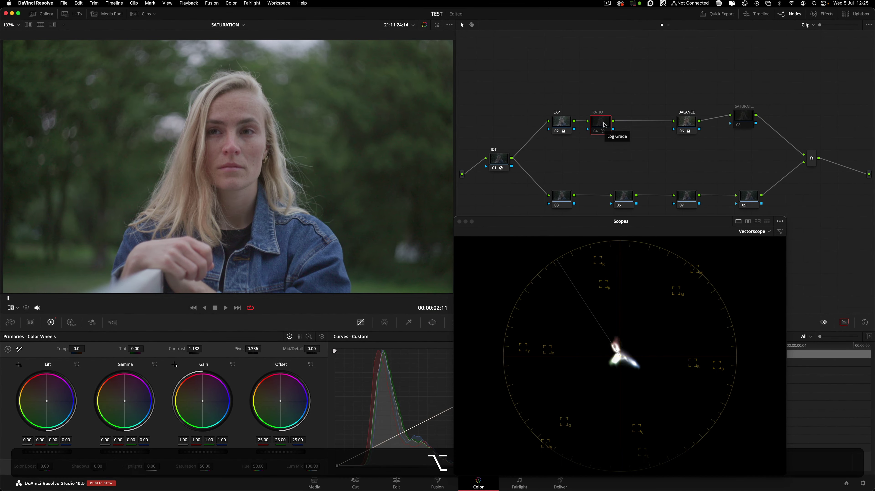
pyautogui.hotkey('alt', 's')
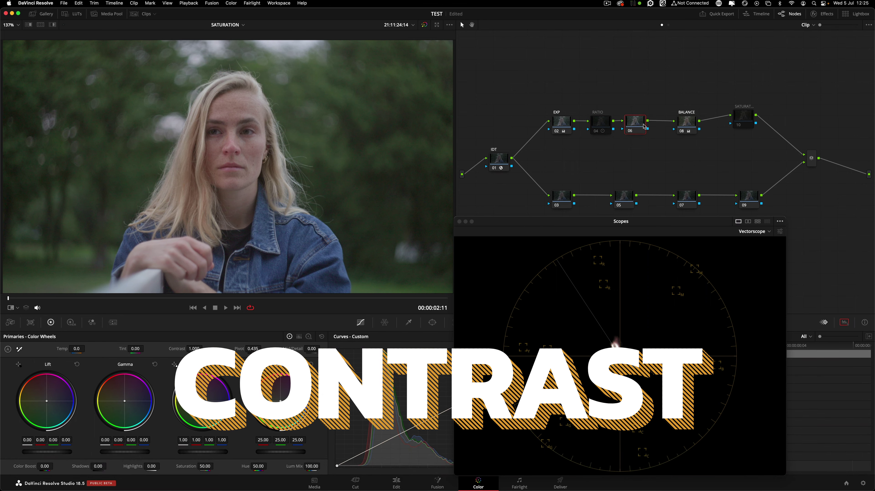
pyautogui.moveTo(643, 127); pyautogui.dragTo(597, 122)
pyautogui.click(601, 123)
pyautogui.click(595, 130)
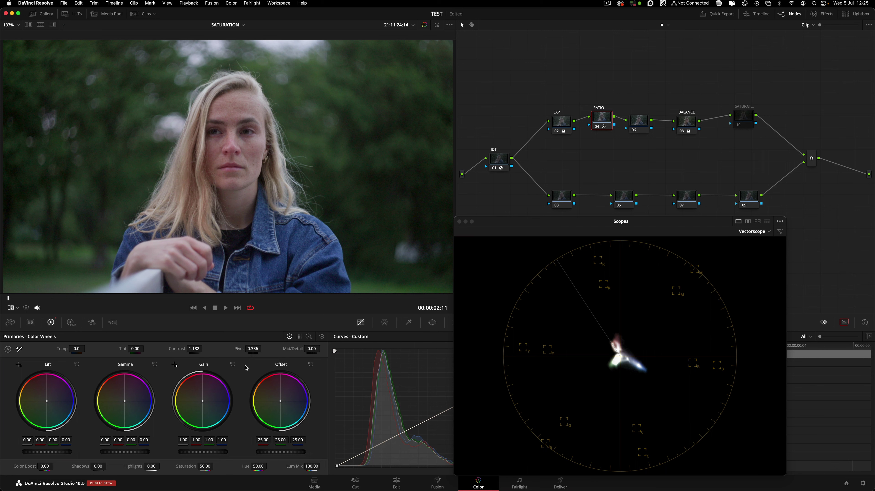
# Step: Inspect the Color Space Transform settings of the IDT node, then close the effect settings
pyautogui.click(500, 159)
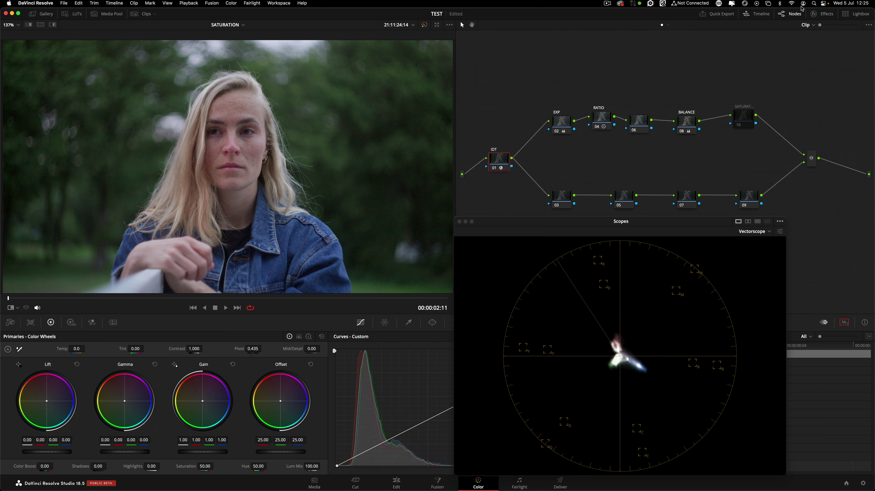
pyautogui.click(822, 14)
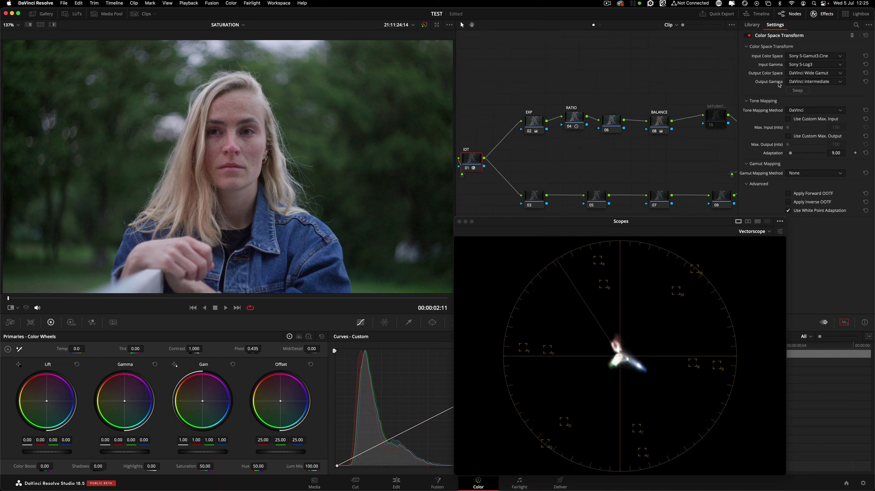
pyautogui.click(821, 14)
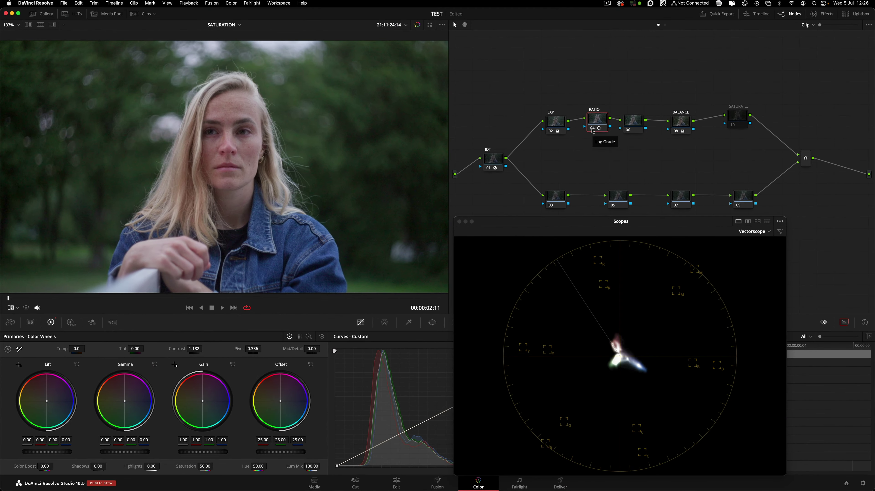
pyautogui.click(701, 63)
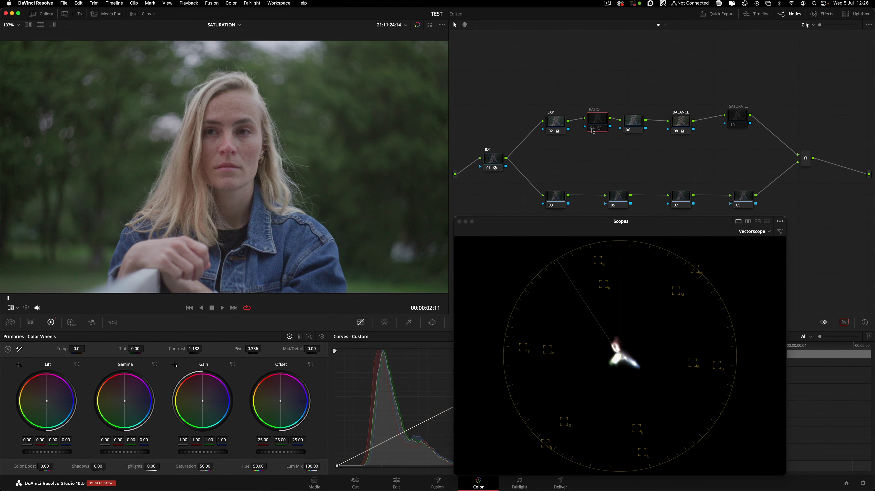
# Step: Toggle the RATIO node off and on to compare how contrast affects the vectorscope trace
pyautogui.click(592, 129)
pyautogui.click(592, 128)
pyautogui.click(591, 129)
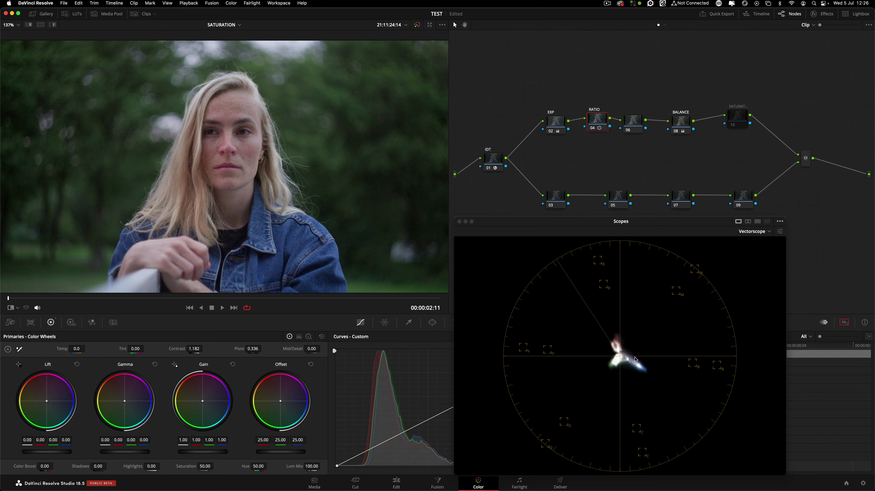
pyautogui.click(593, 129)
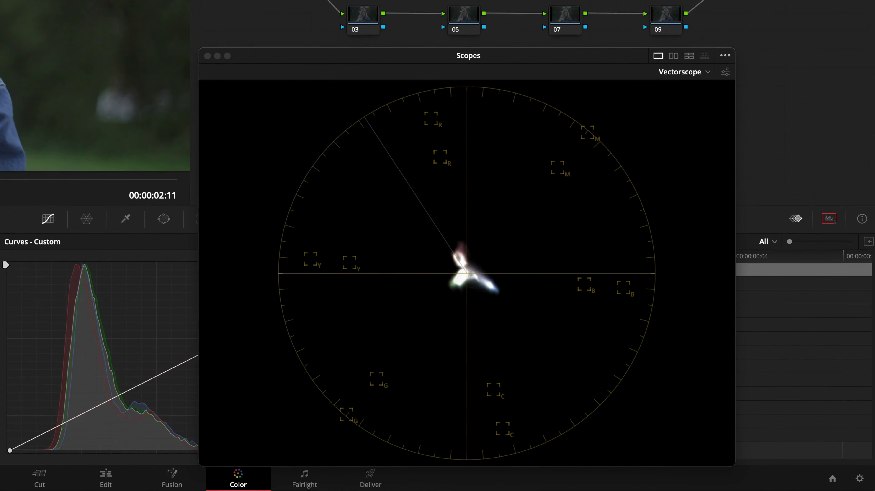
pyautogui.press('super+d')
pyautogui.press('super+d')
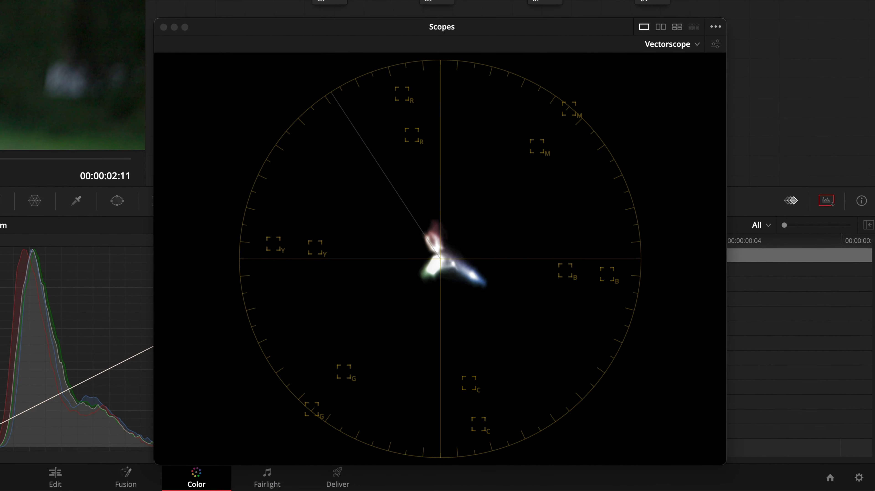
pyautogui.click(592, 129)
pyautogui.click(591, 129)
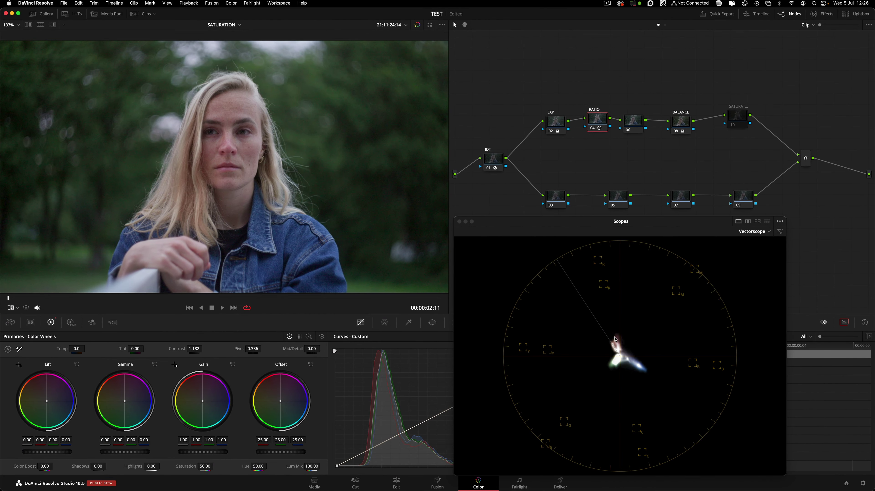
# Step: Save the project and examine the Waveform scope with the RATIO node bypassed
pyautogui.press('super+s')
pyautogui.click(754, 231)
pyautogui.click(750, 246)
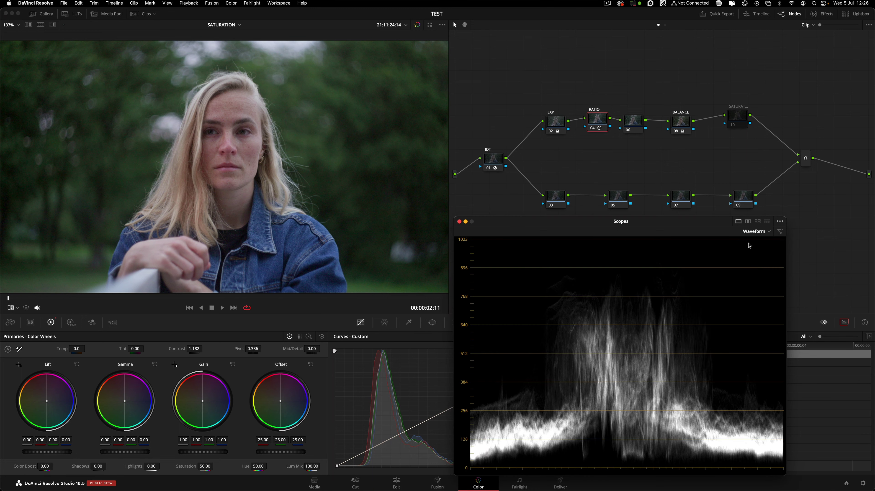
pyautogui.click(592, 129)
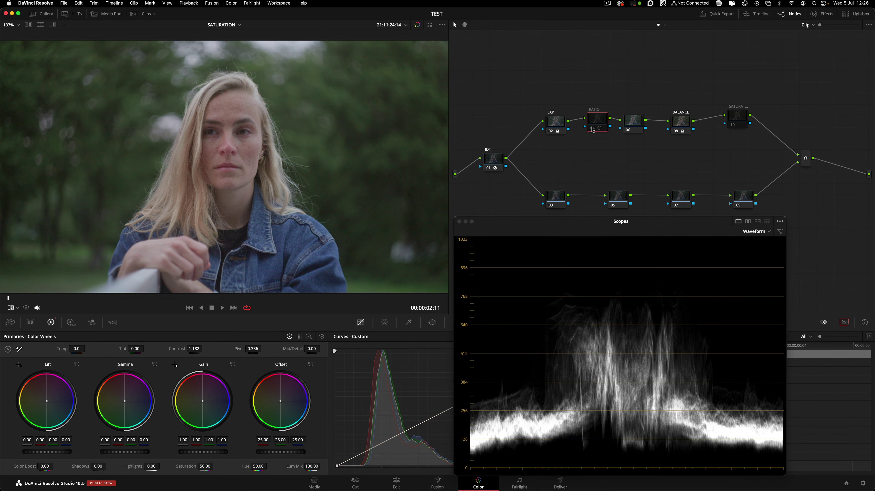
# Step: Toggle the RATIO node to compare its effect on the waveform, leave it enabled, and switch the scope to Vectorscope
pyautogui.click(592, 128)
pyautogui.click(591, 128)
pyautogui.click(592, 128)
pyautogui.click(592, 128)
pyautogui.click(592, 129)
pyautogui.click(756, 232)
pyautogui.click(769, 257)
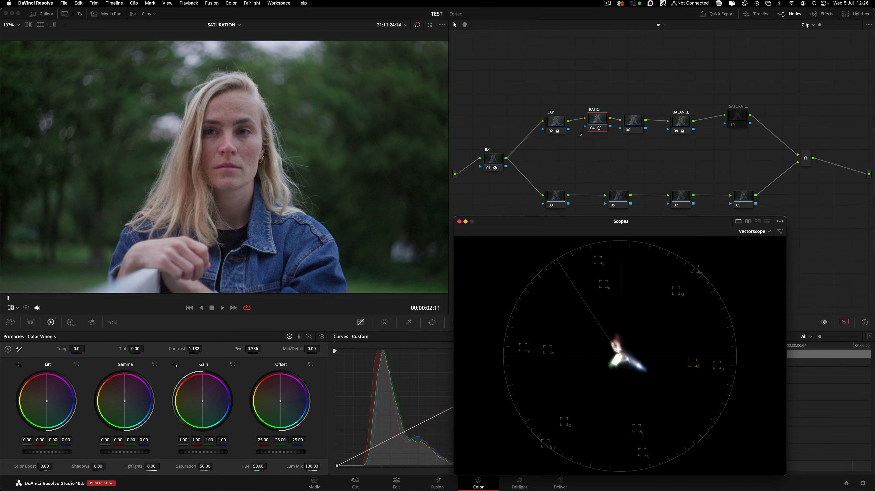
# Step: Toggle the RATIO node repeatedly to compare the image and vectorscope trace with and without contrast, leaving it bypassed
pyautogui.click(592, 128)
pyautogui.click(592, 129)
pyautogui.click(592, 129)
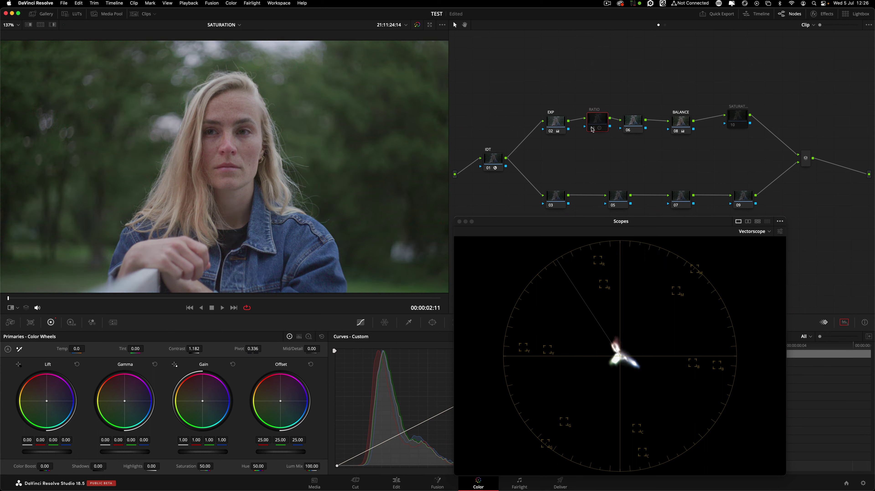
pyautogui.click(592, 129)
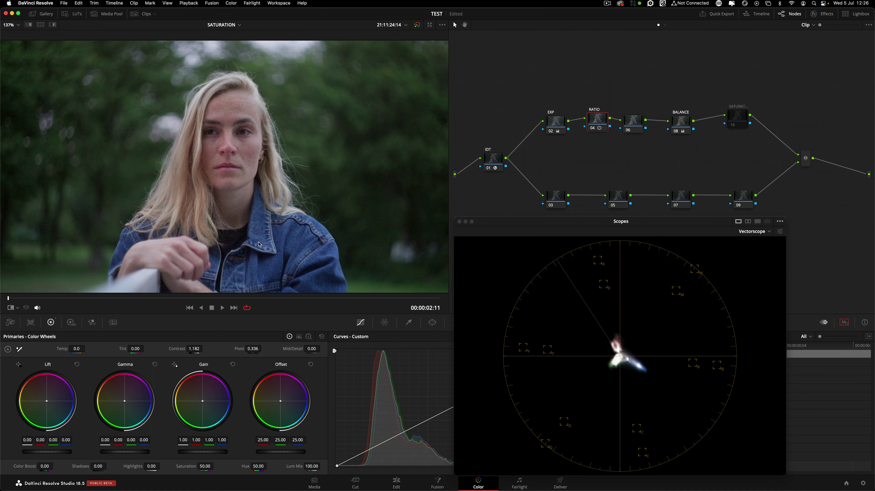
pyautogui.click(593, 129)
pyautogui.click(592, 129)
pyautogui.click(593, 129)
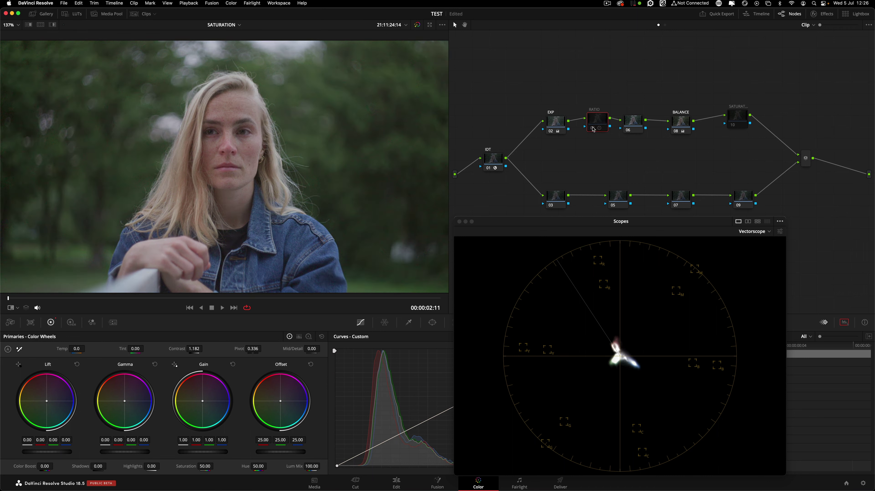
pyautogui.click(593, 129)
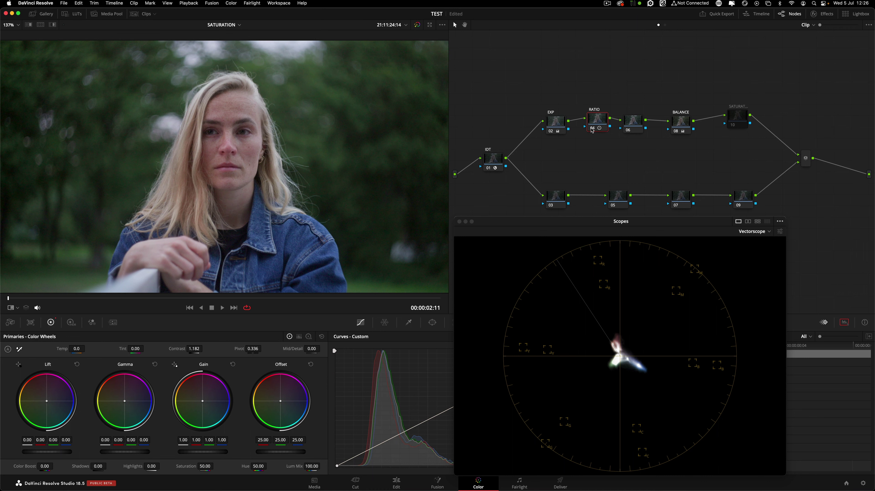
pyautogui.click(591, 129)
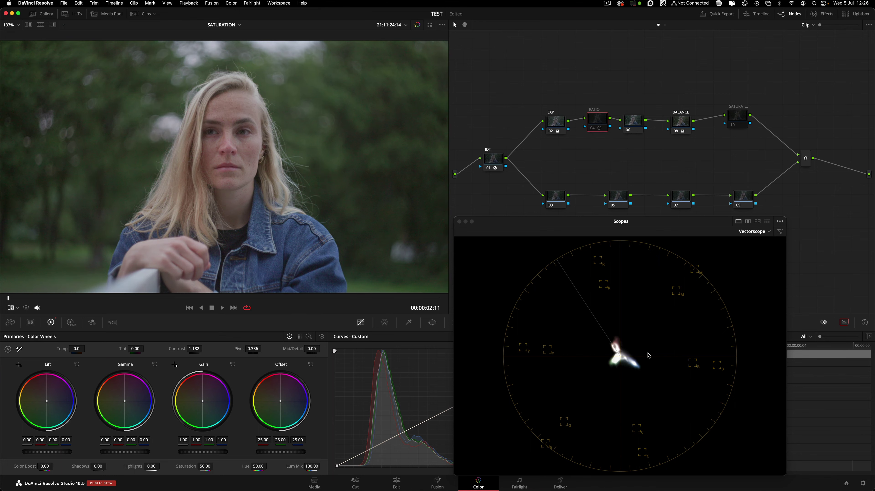
# Step: Set the contrast of the extra node between RATIO and BALANCE to 1.076 in the HDR color wheels
pyautogui.click(637, 124)
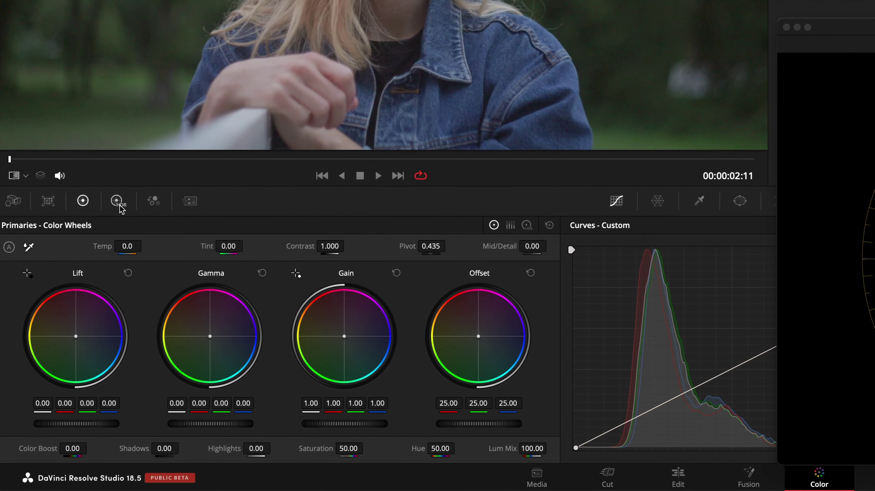
pyautogui.click(99, 250)
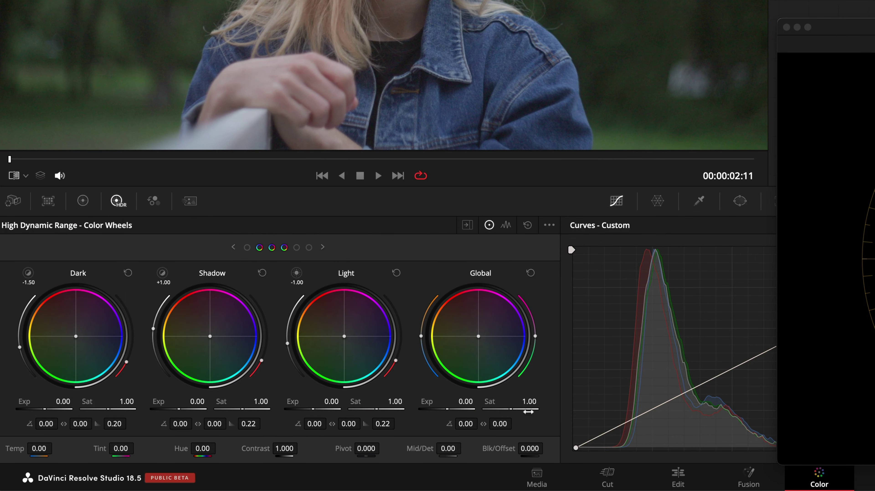
pyautogui.moveTo(286, 449)
pyautogui.mouseDown()
pyautogui.moveTo(301, 447)
pyautogui.moveTo(275, 453)
pyautogui.mouseUp()
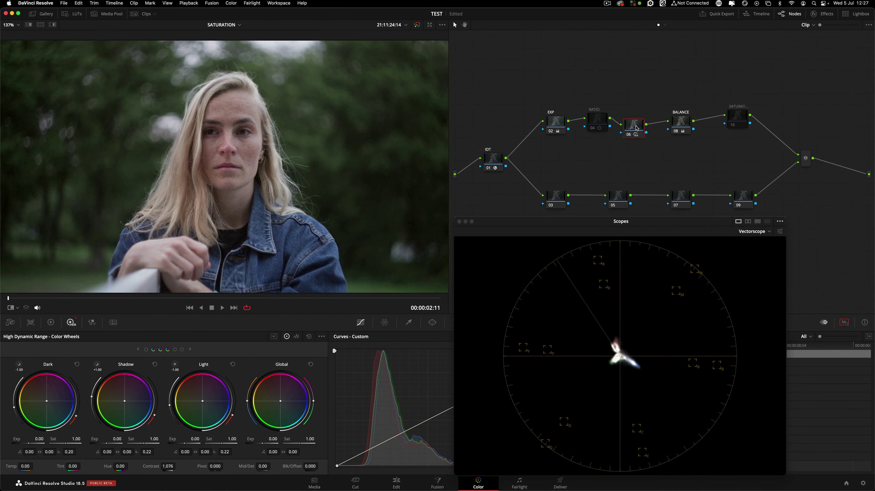
# Step: Toggle the extra node off and on to compare how its HDR contrast affects the vectorscope trace
pyautogui.press('super+d')
pyautogui.press('super+d')
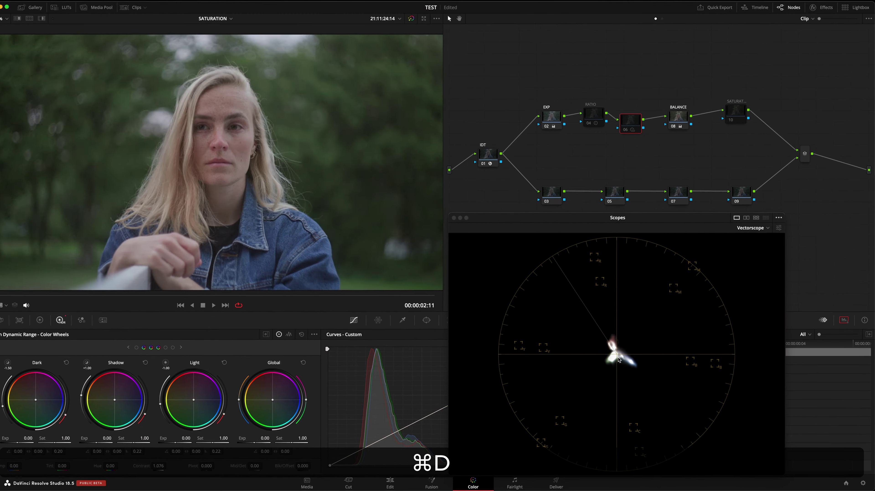
pyautogui.press('super+d')
pyautogui.press('super+d')
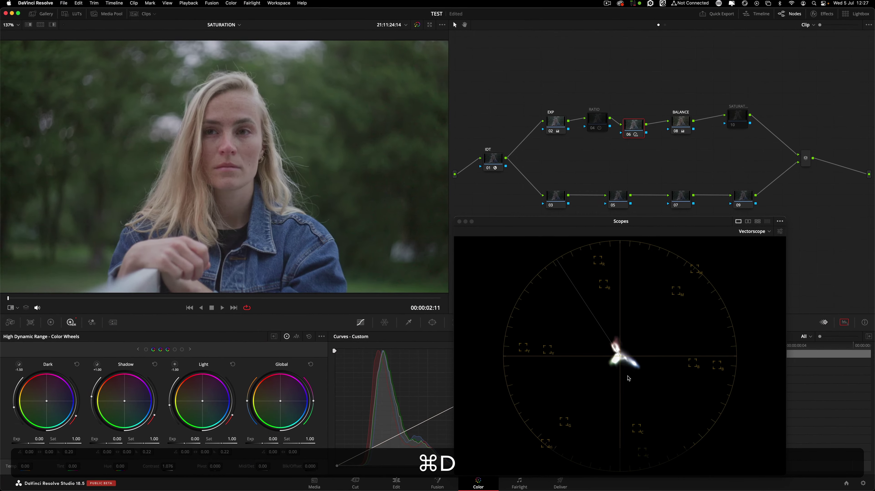
pyautogui.press('super+d')
pyautogui.press('super+d')
pyautogui.press('super+d')
pyautogui.press('super+d')
# Step: Toggle the RATIO node with the primaries color wheels shown to compare its contrast on the vectorscope, leaving it enabled
pyautogui.click(593, 127)
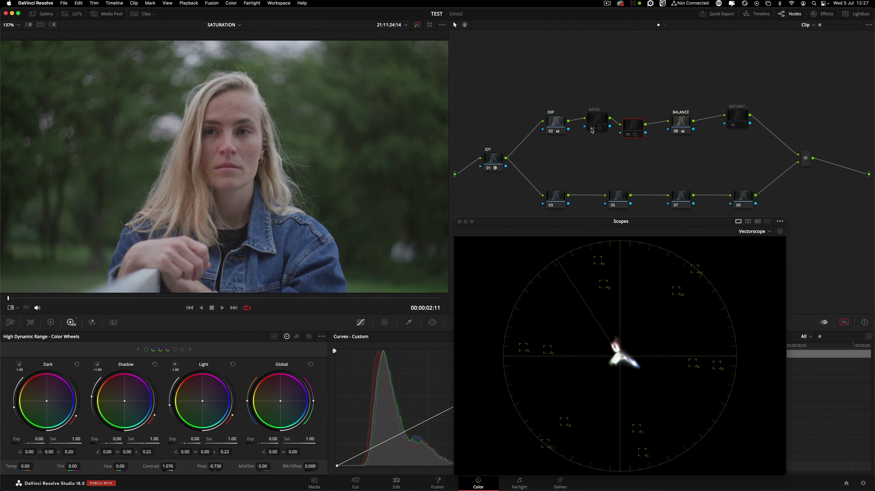
pyautogui.press('super+d')
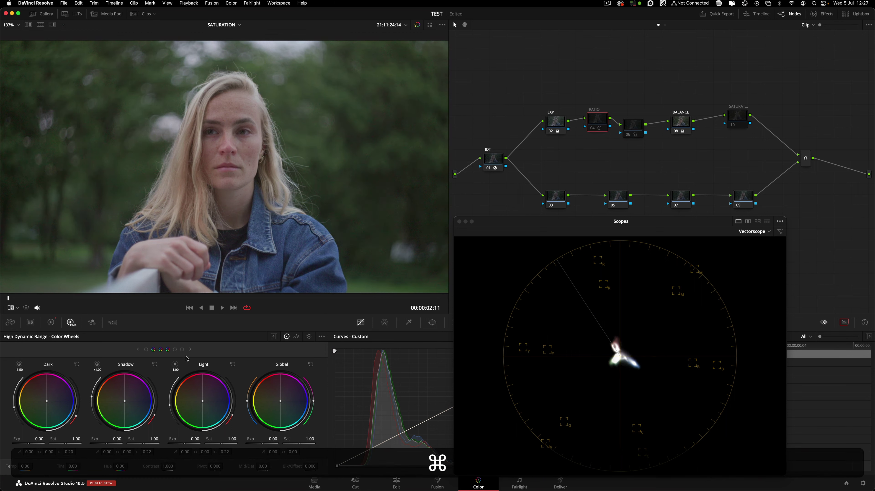
pyautogui.click(51, 322)
pyautogui.press('super+d')
pyautogui.press('super+d')
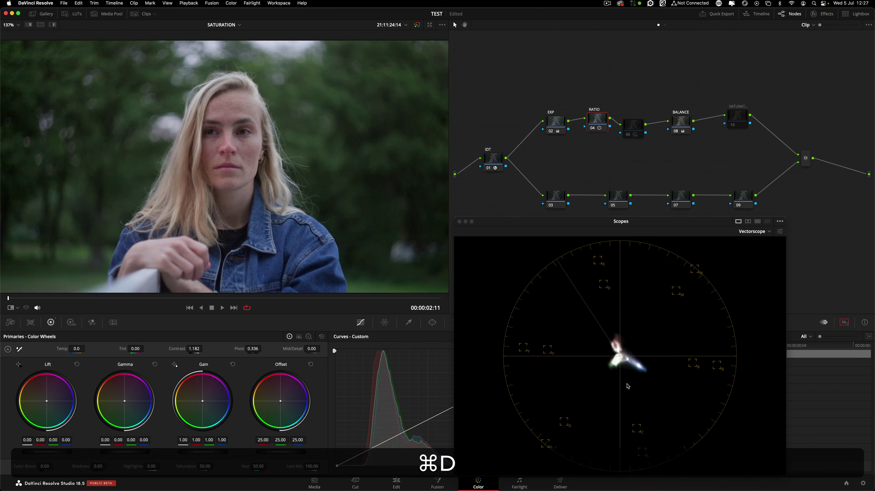
pyautogui.press('super+d')
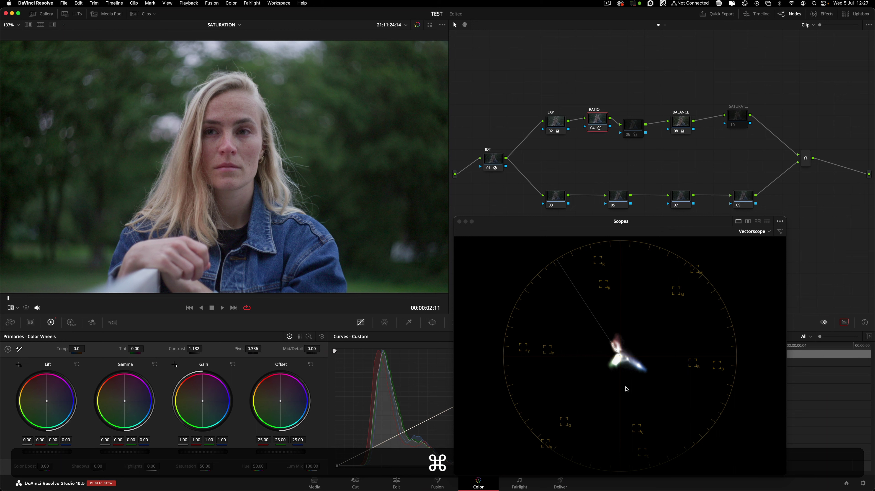
# Step: Enable the extra node beside RATIO, bypass RATIO, and toggle the extra node to compare its HDR contrast
pyautogui.click(632, 124)
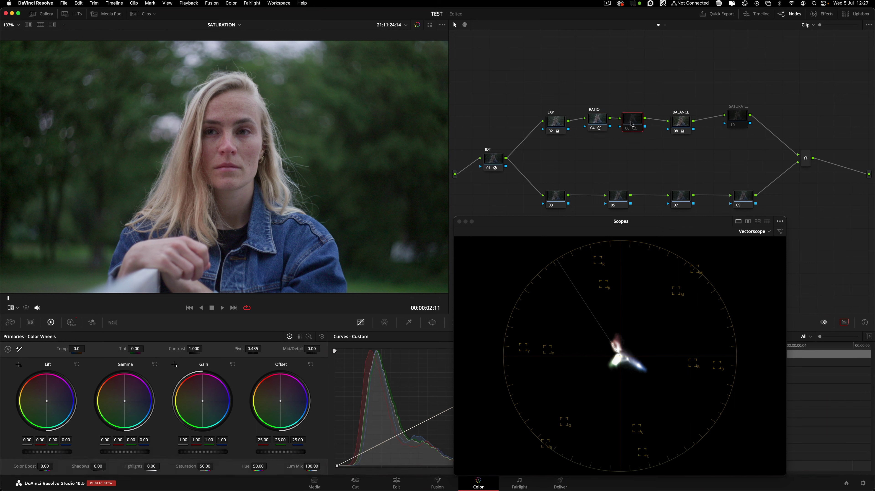
pyautogui.moveTo(631, 121); pyautogui.dragTo(629, 122)
pyautogui.click(625, 129)
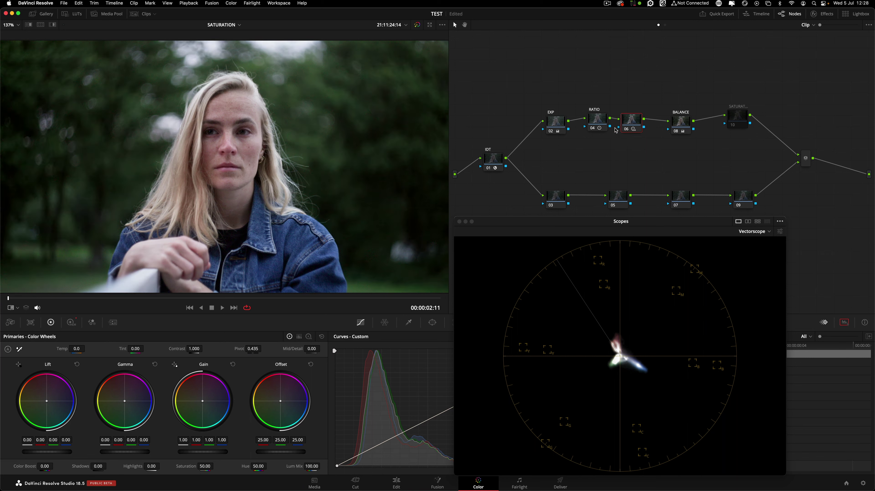
pyautogui.click(593, 129)
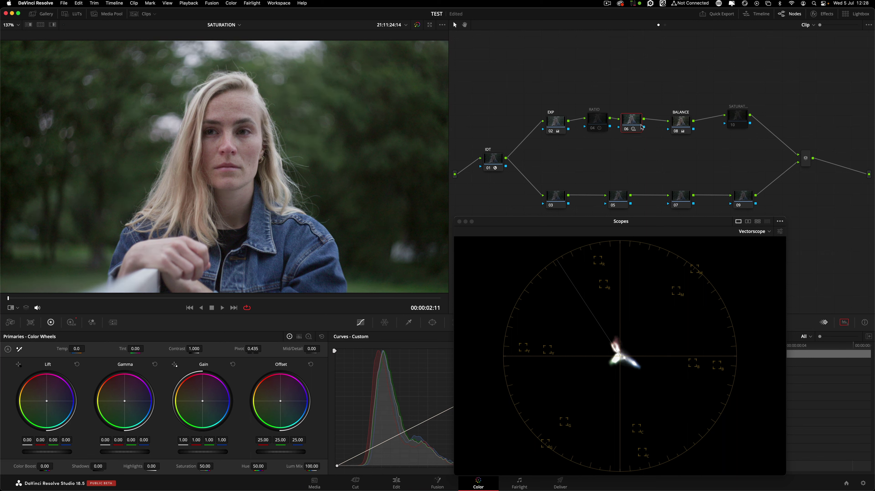
pyautogui.click(71, 322)
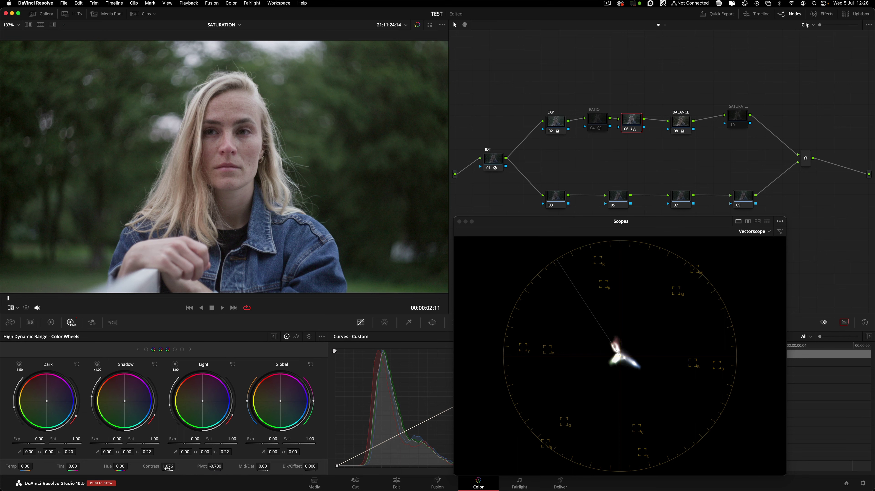
pyautogui.press('super+d')
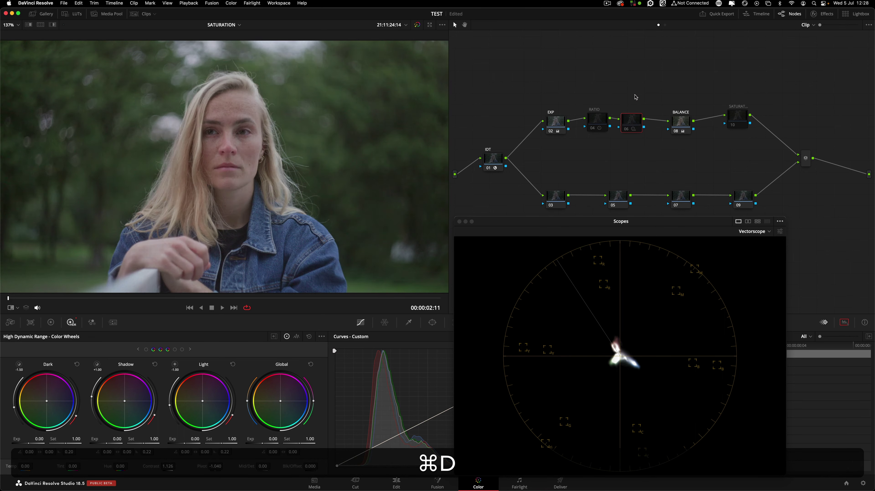
pyautogui.press('super+d')
# Step: Delete the extra node between RATIO and BALANCE, and rearrange the upper branch's remaining nodes with RATIO enabled
pyautogui.press('BackSpace')
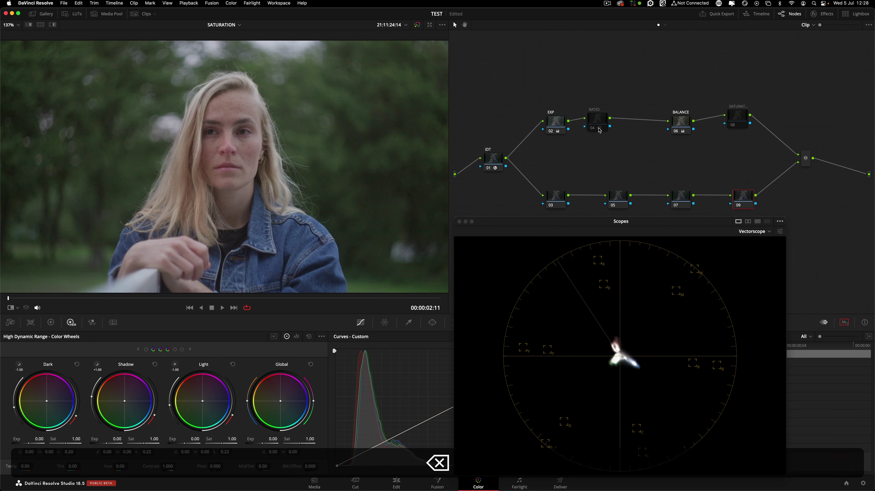
pyautogui.moveTo(599, 122); pyautogui.dragTo(609, 125)
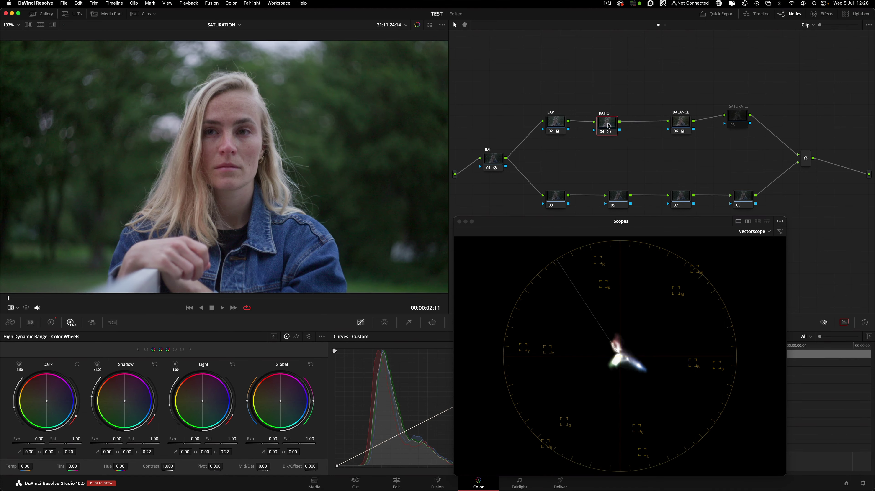
pyautogui.moveTo(683, 123); pyautogui.dragTo(654, 125)
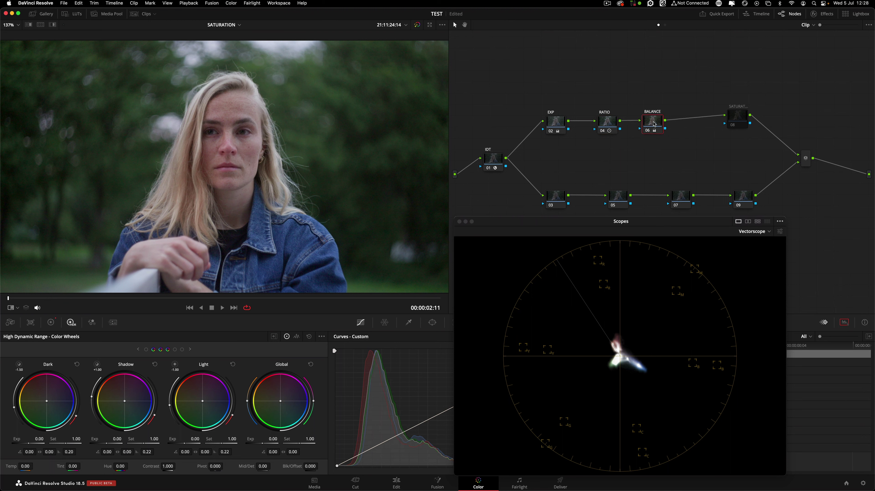
pyautogui.moveTo(741, 117); pyautogui.dragTo(727, 110)
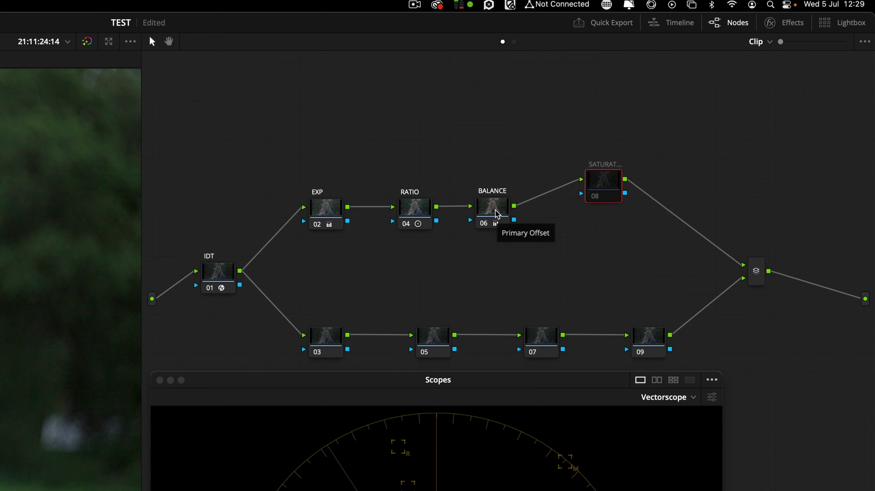
# Step: Show the BALANCE node's primaries offset and toggle the node to compare its effect on the image and vectorscope
pyautogui.click(497, 214)
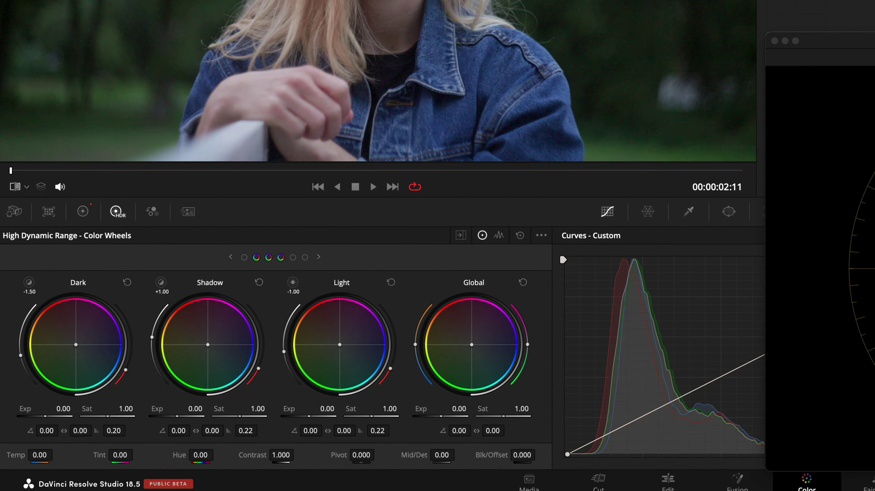
pyautogui.click(79, 223)
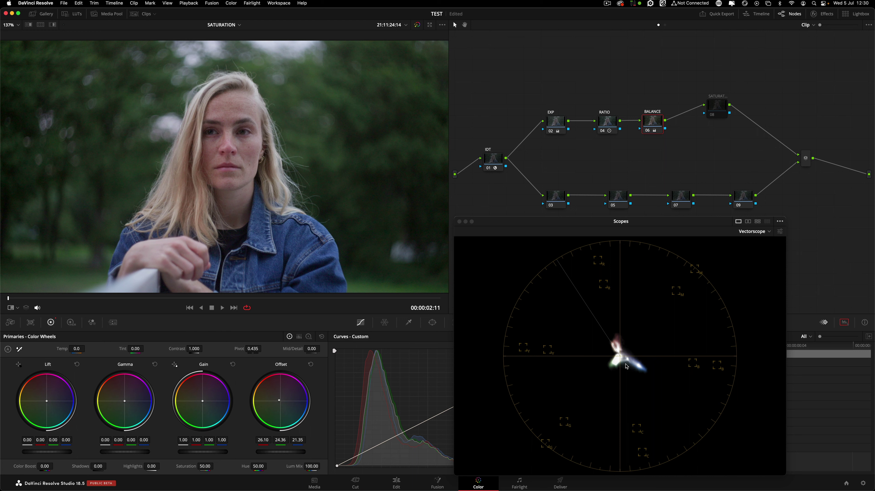
pyautogui.click(648, 133)
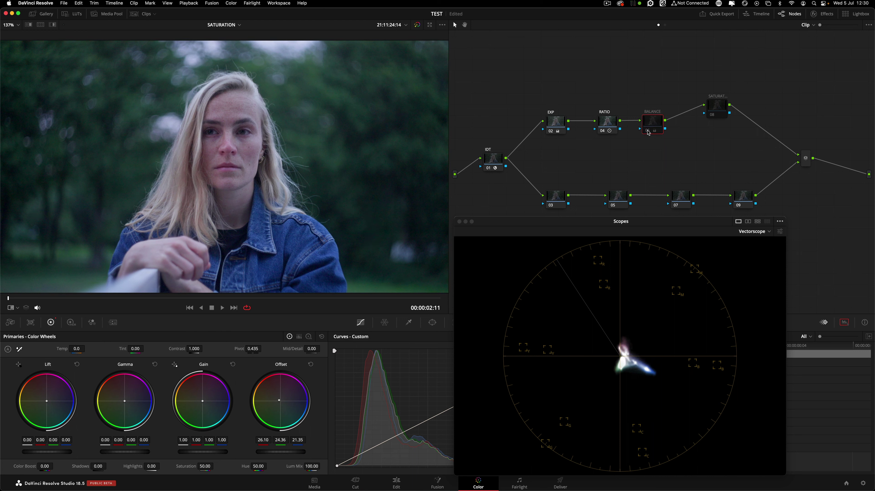
pyautogui.click(648, 133)
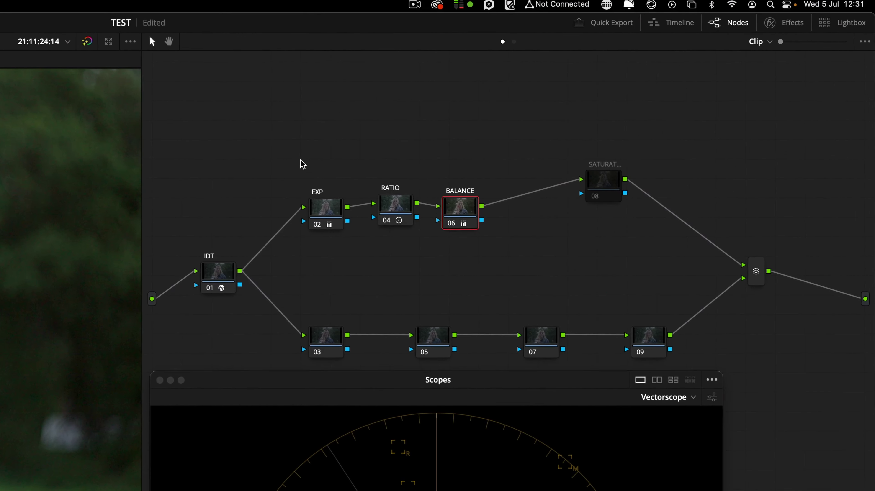
# Step: Group the EXP, RATIO and BALANCE nodes closer together near IDT and move the SATURATION node toward them
pyautogui.moveTo(541, 94); pyautogui.dragTo(639, 138)
pyautogui.moveTo(466, 231); pyautogui.dragTo(467, 231)
pyautogui.moveTo(467, 220); pyautogui.dragTo(441, 216)
pyautogui.click(384, 189)
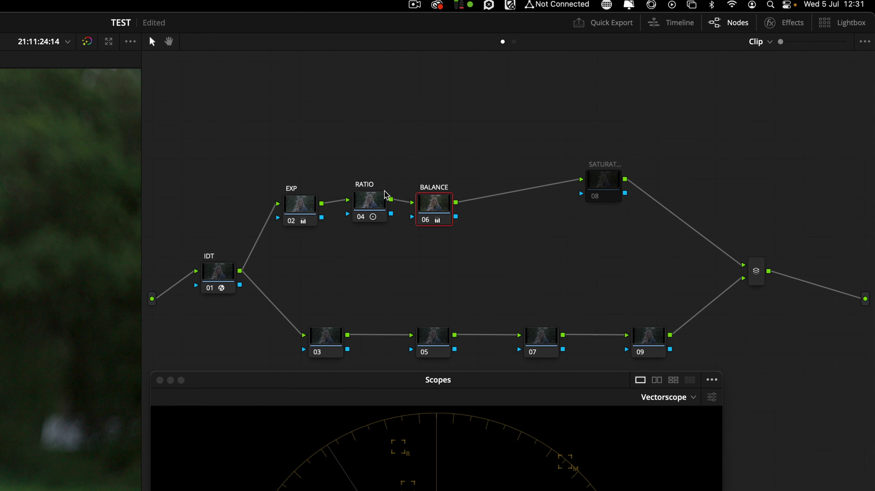
pyautogui.moveTo(380, 194); pyautogui.dragTo(373, 196)
pyautogui.moveTo(435, 206); pyautogui.dragTo(426, 206)
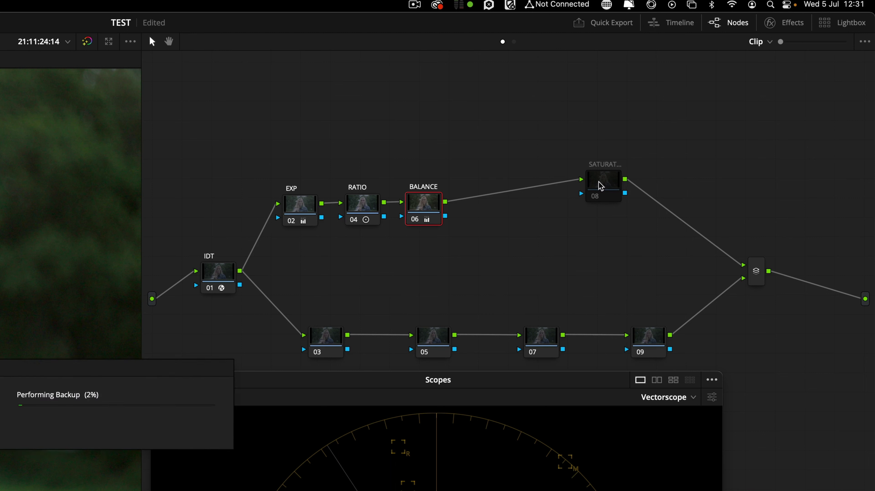
pyautogui.moveTo(604, 185); pyautogui.dragTo(544, 191)
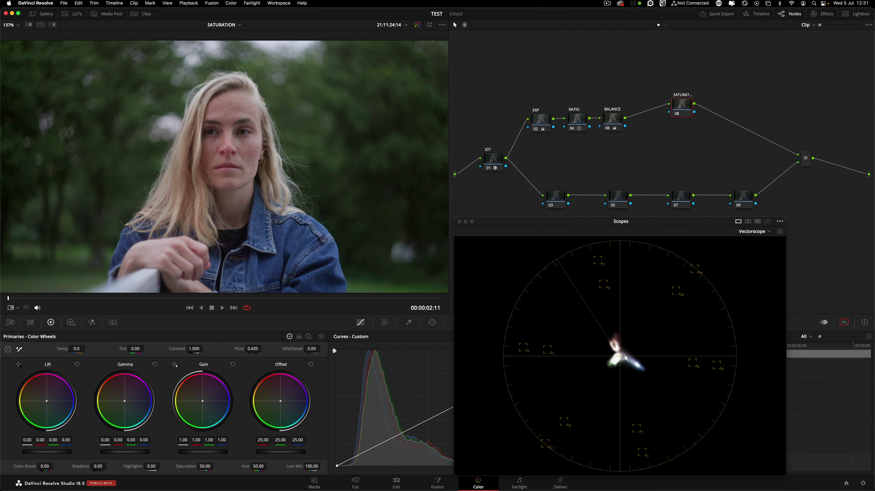
# Step: Reposition the Scopes window and enlarge the vectorscope
pyautogui.moveTo(660, 225); pyautogui.dragTo(666, 154)
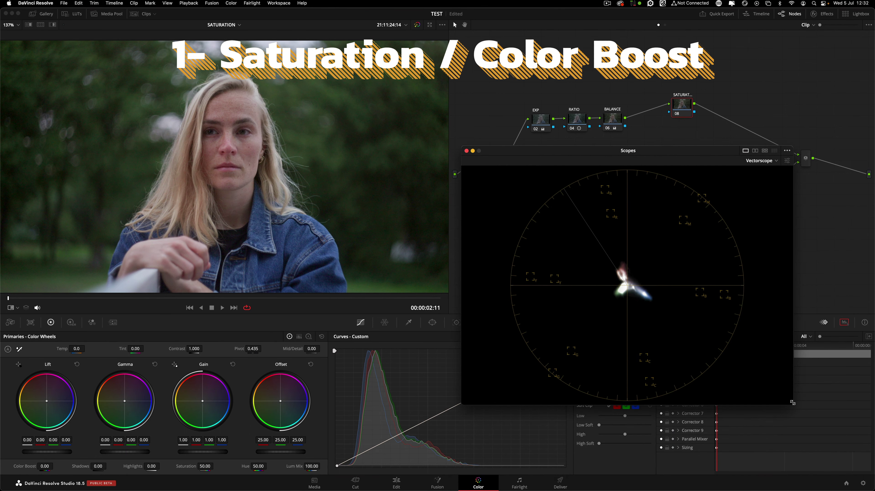
pyautogui.moveTo(793, 404); pyautogui.dragTo(867, 469)
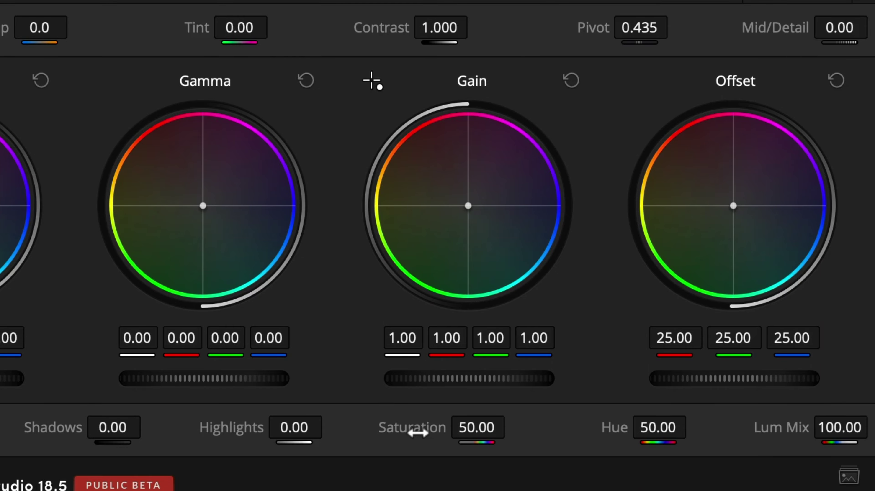
# Step: Raise the Saturation on the SATURATION node in the primaries wheels and bypass the node to compare the image
pyautogui.moveTo(417, 432); pyautogui.dragTo(513, 426)
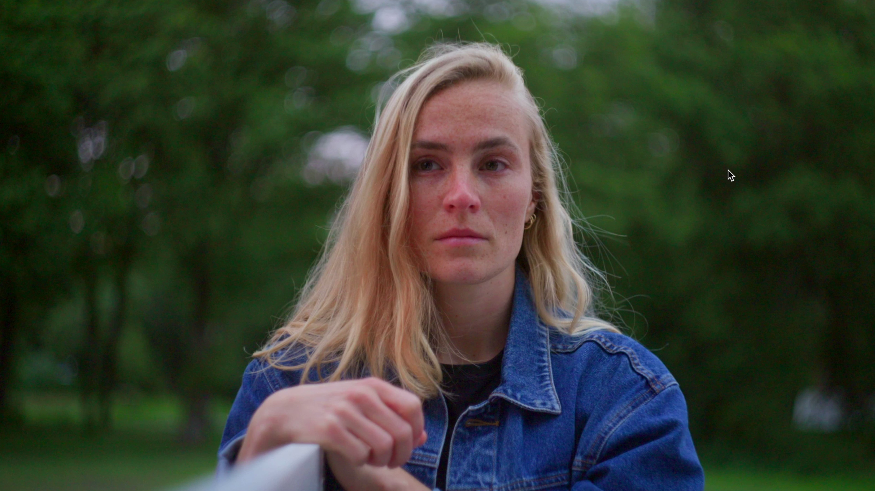
pyautogui.press('super+d')
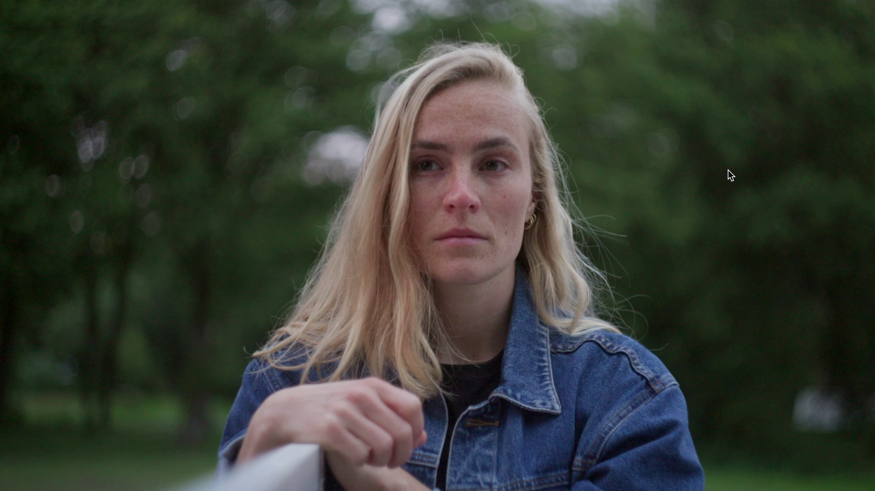
# Step: Toggle the SATURATION node and the whole grade off and on in the full-screen viewer to compare the image
pyautogui.press('super+d')
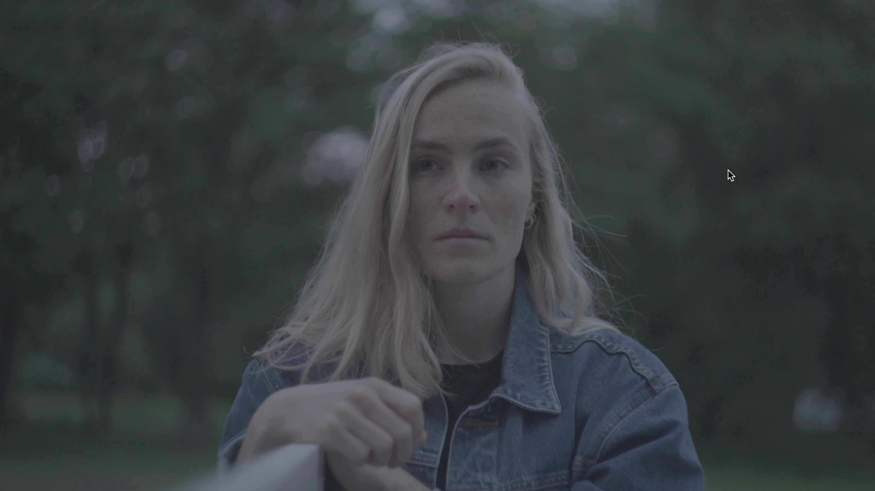
pyautogui.hotkey('shift', 'd')
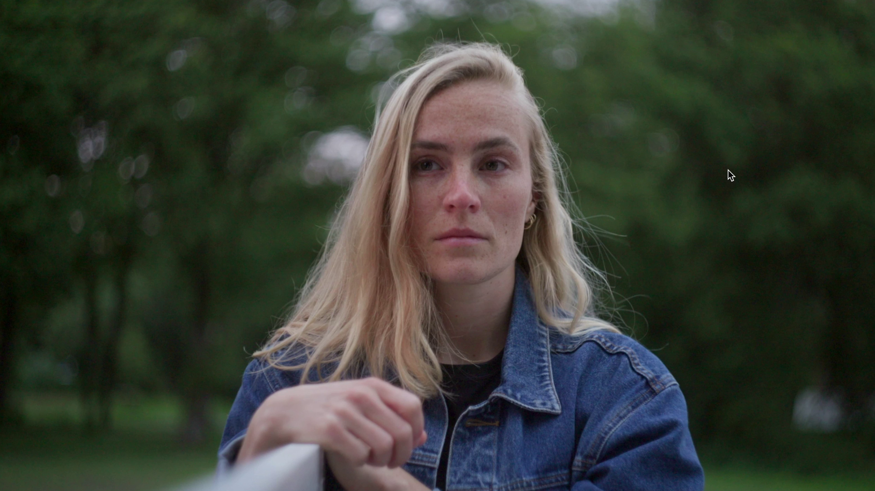
pyautogui.hotkey('shift', 'd')
pyautogui.hotkey('shift', 'd')
pyautogui.hotkey('shift', 'd')
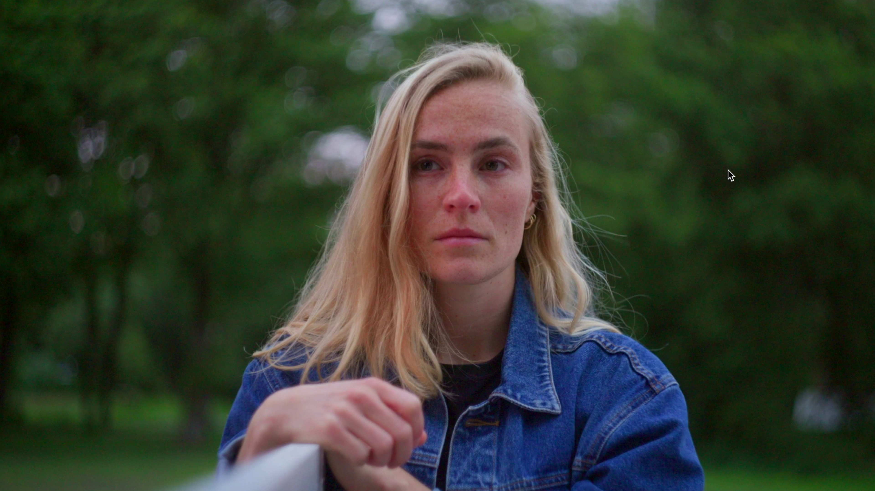
pyautogui.hotkey('shift', 'd')
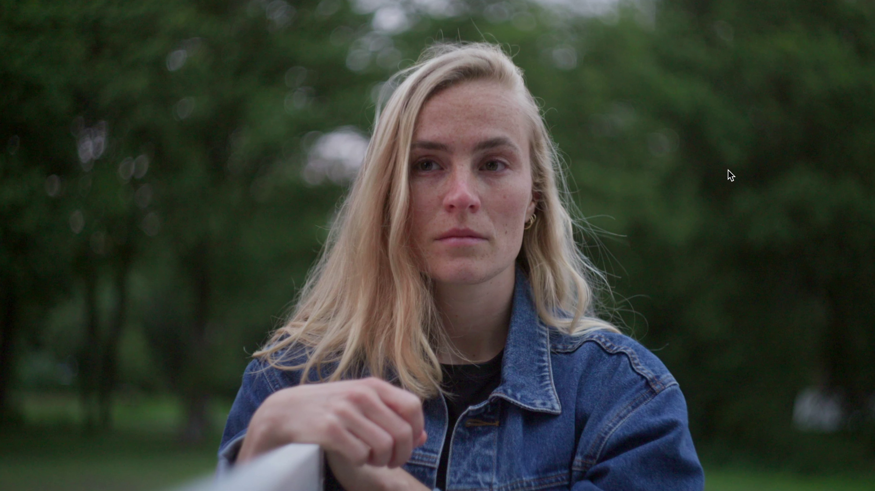
pyautogui.hotkey('shift', 'd')
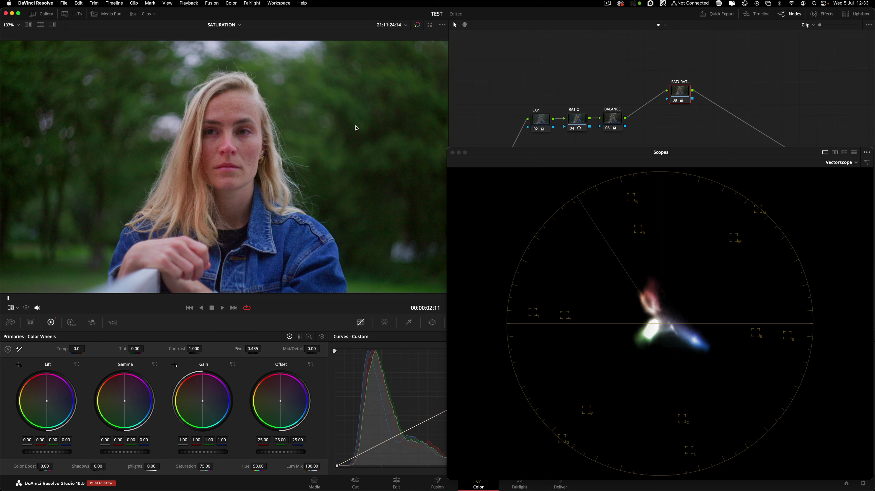
# Step: Try raising the SATURATION node's Saturation to 100 in the primaries wheels, and set it to 75
pyautogui.moveTo(677, 92); pyautogui.dragTo(676, 91)
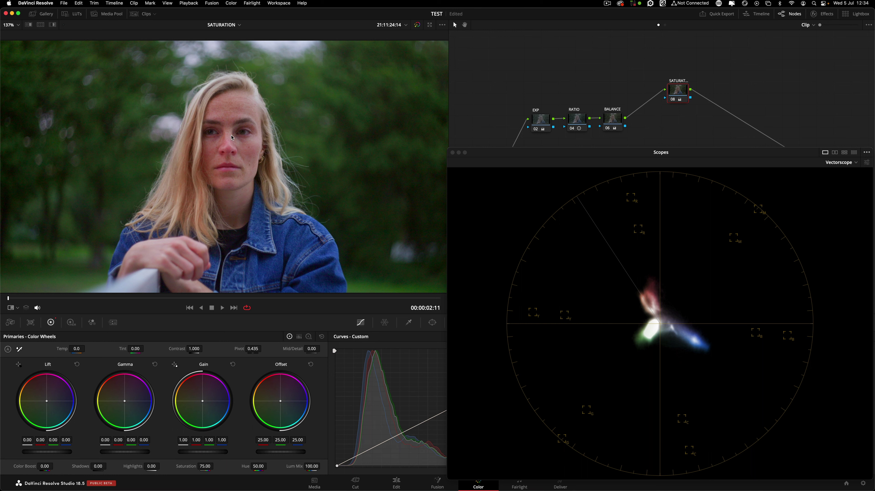
pyautogui.doubleClick(185, 466)
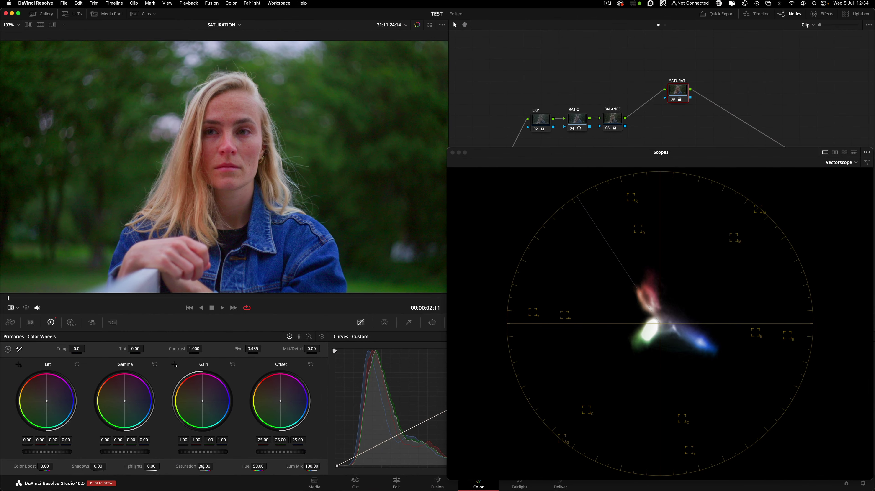
pyautogui.moveTo(202, 466); pyautogui.dragTo(213, 469)
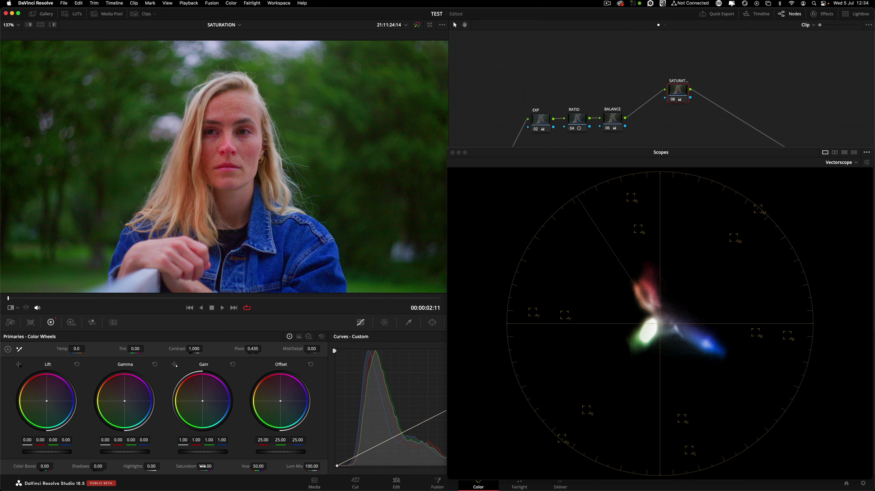
pyautogui.click(207, 467)
pyautogui.write('75')
pyautogui.press('Return')
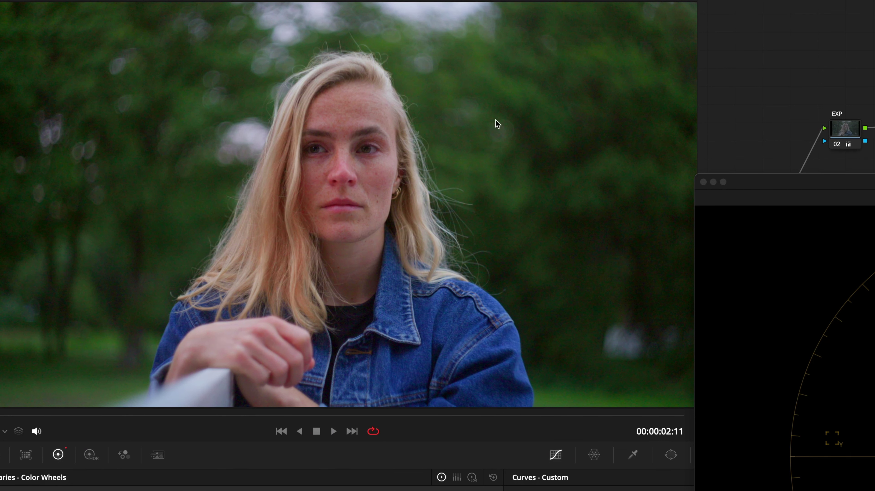
# Step: Grab a still of the saturated image into the Stills 1 gallery album and label it SAT
pyautogui.hotkey('alt', 'f')
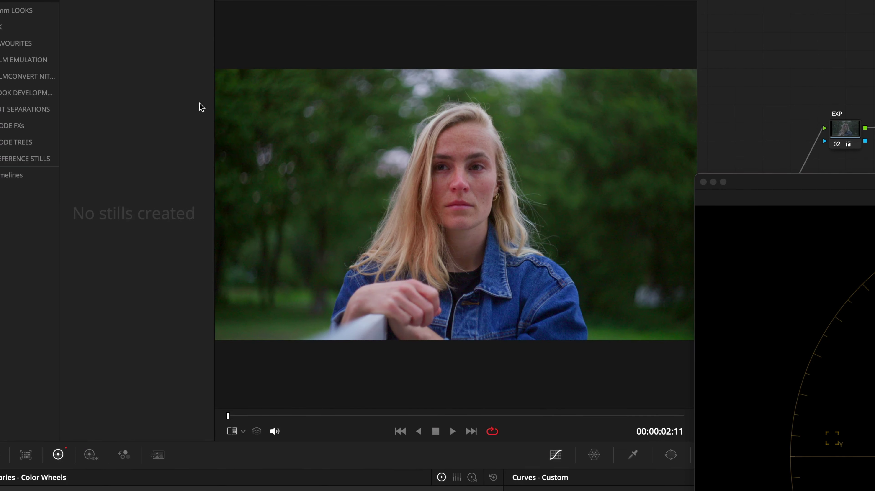
pyautogui.rightClick(369, 126)
pyautogui.click(411, 134)
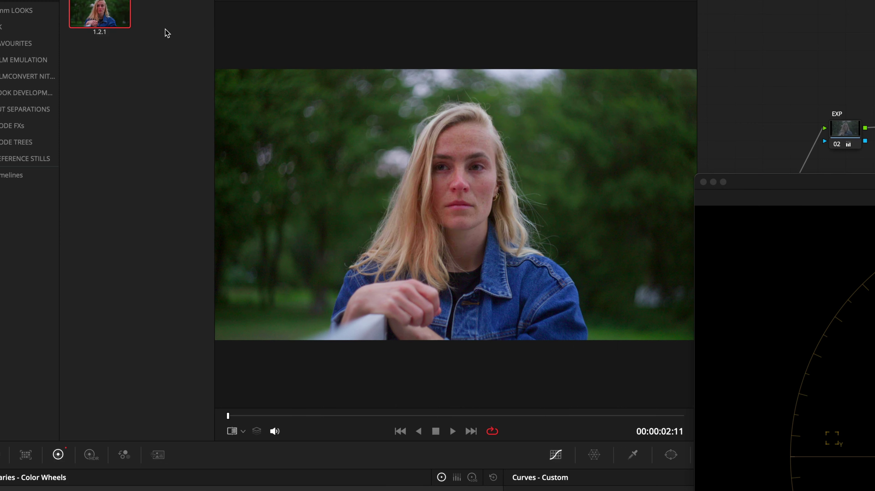
pyautogui.rightClick(92, 3)
pyautogui.click(147, 57)
pyautogui.write('SAT')
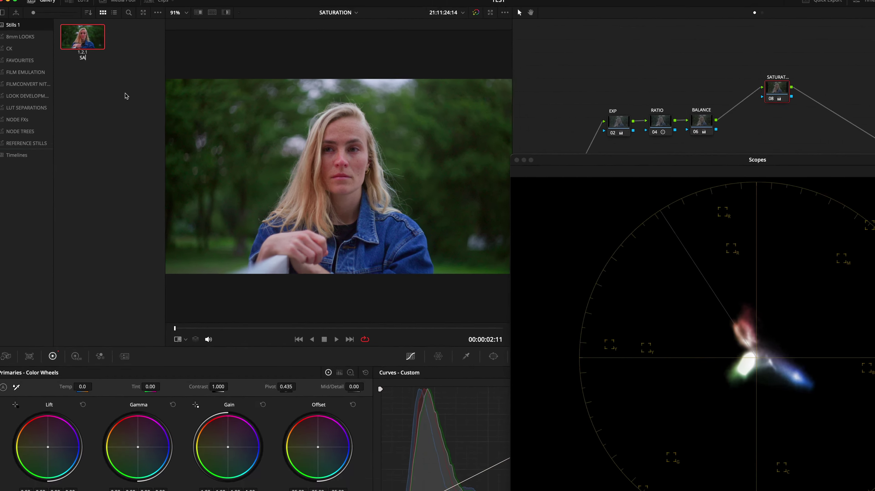
pyautogui.press('Return')
# Step: Reset the grade on the SATURATION node and close the gallery
pyautogui.rightClick(684, 93)
pyautogui.click(708, 98)
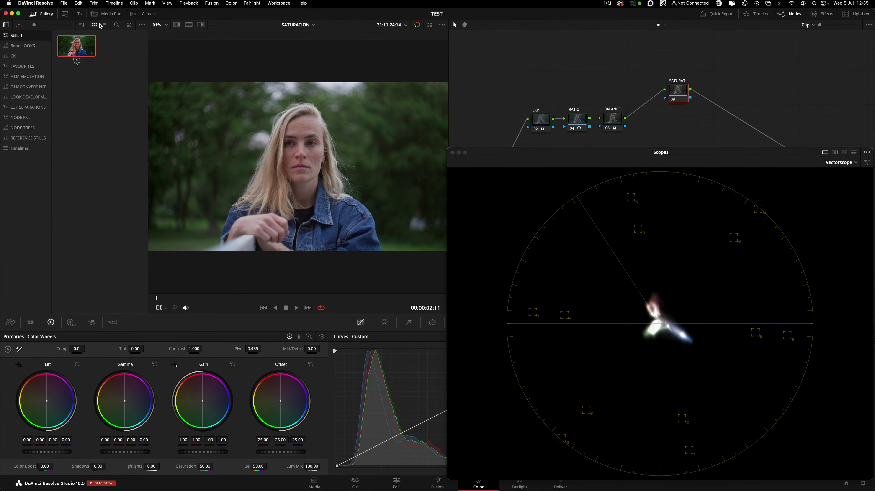
pyautogui.click(36, 14)
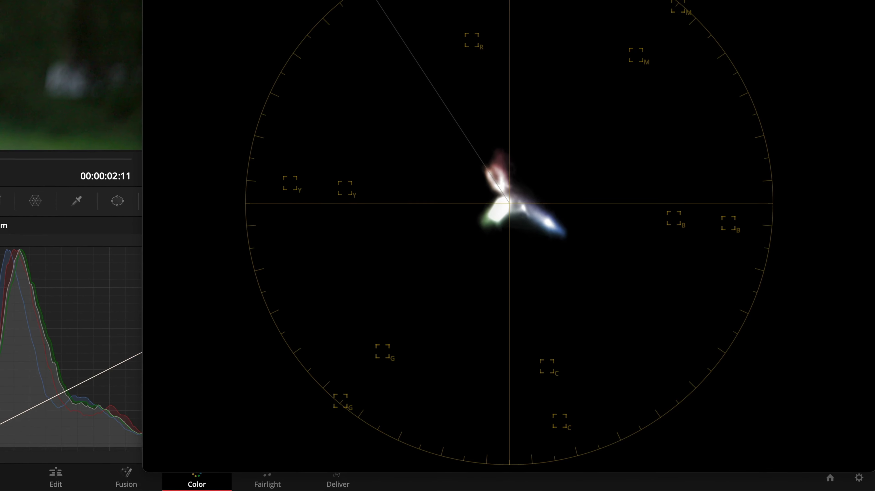
# Step: Compare Color Boost at 100 with Saturation at 100 on the vectorscope, resetting each control after its test
pyautogui.moveTo(48, 460); pyautogui.dragTo(114, 460)
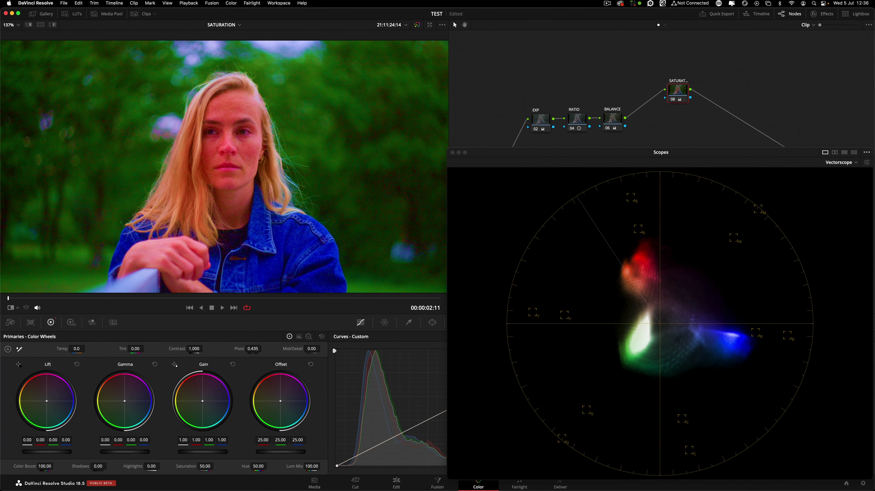
pyautogui.doubleClick(25, 466)
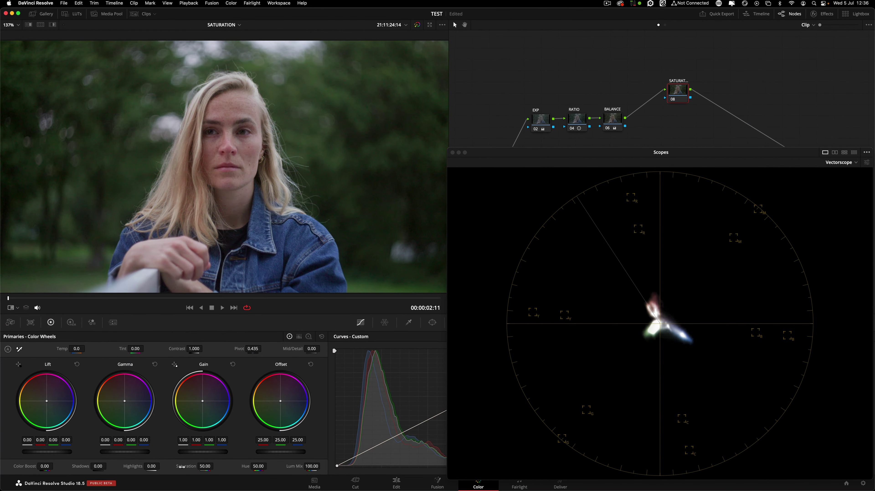
pyautogui.moveTo(181, 467); pyautogui.dragTo(261, 467)
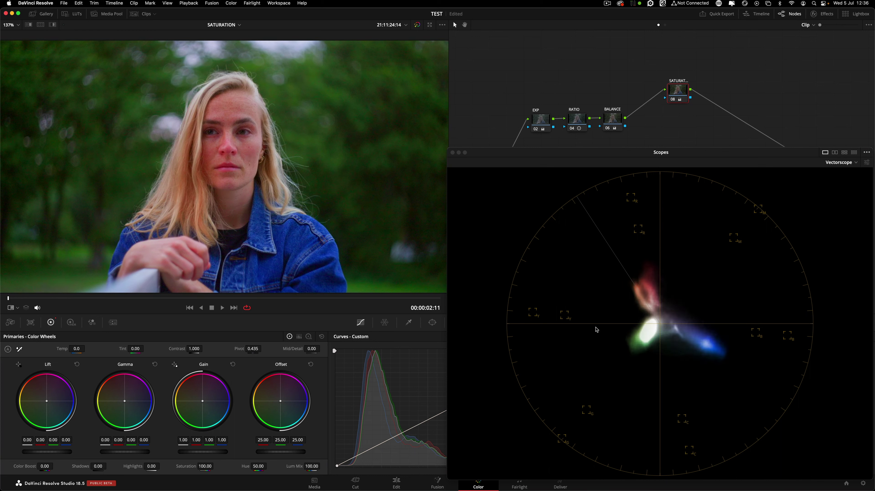
pyautogui.click(654, 327)
pyautogui.doubleClick(184, 467)
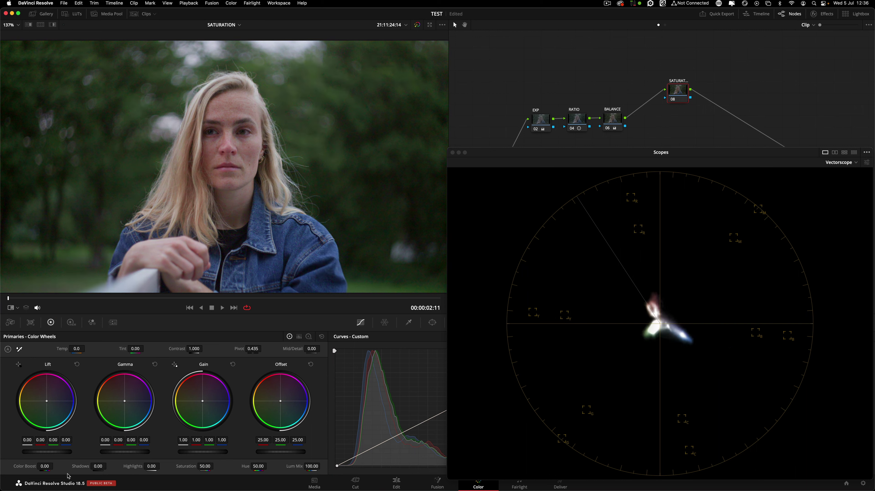
# Step: Set the Color Boost on the SATURATION node to 15 in the primaries wheels
pyautogui.moveTo(44, 468); pyautogui.dragTo(55, 466)
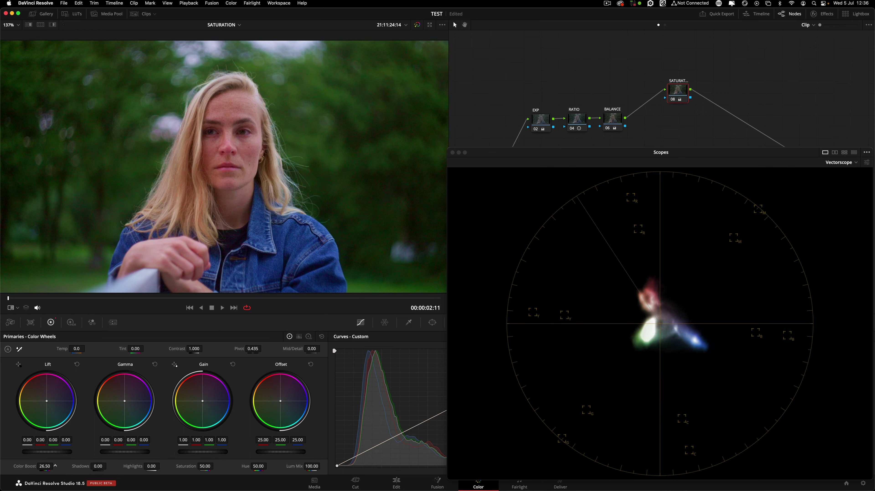
pyautogui.doubleClick(44, 468)
pyautogui.write('25')
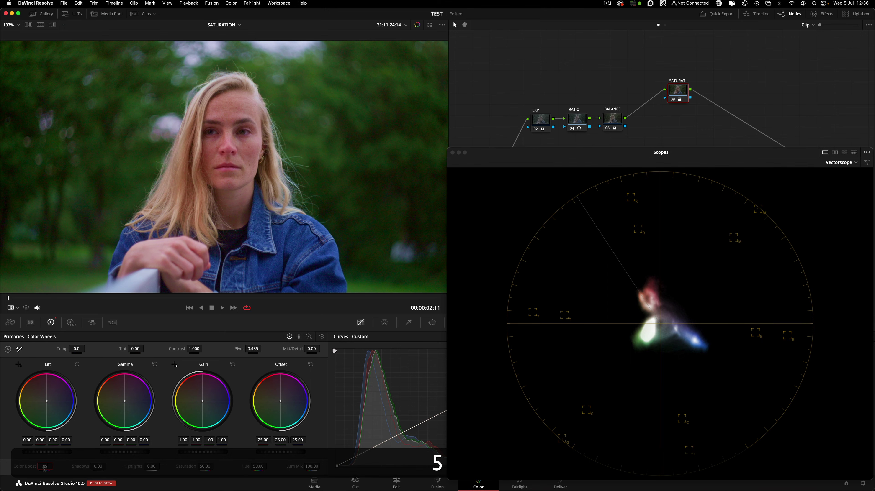
pyautogui.press('Return')
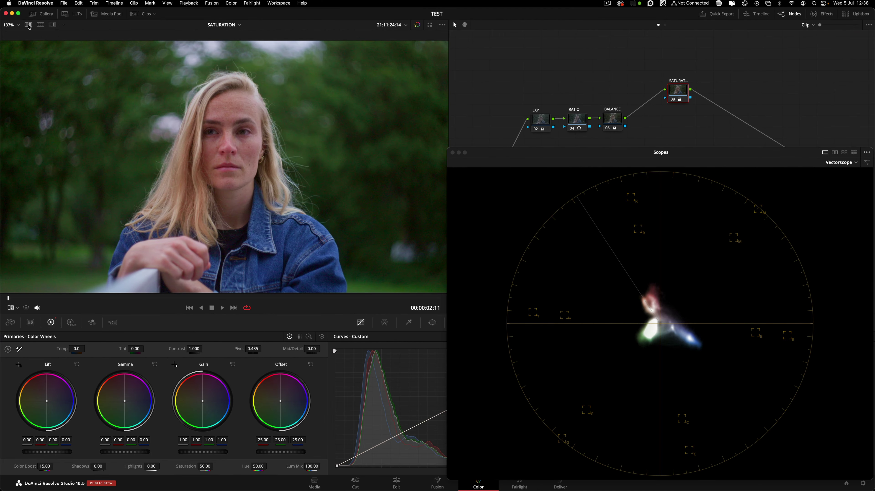
# Step: Compare the Color Boost result with the SAT still using the image wipe, examining the skin tones on the woman's face
pyautogui.click(28, 25)
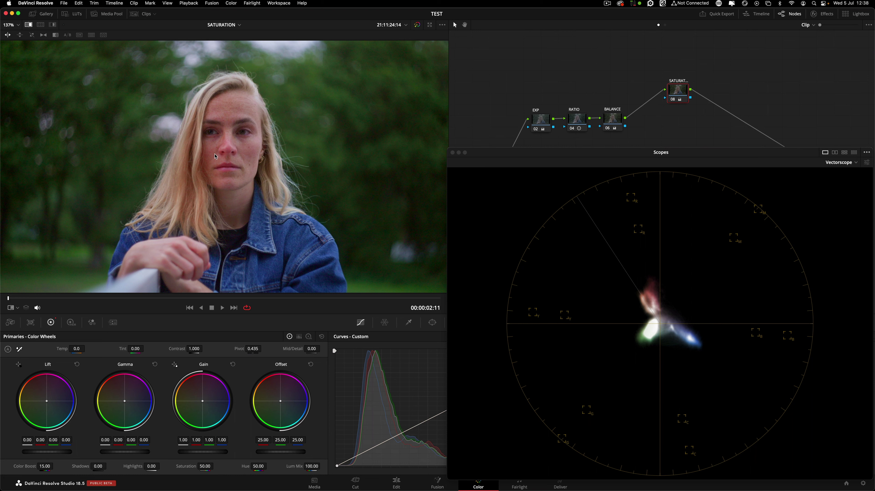
pyautogui.scroll(5, 216, 157)
pyautogui.scroll(4, 200, 138)
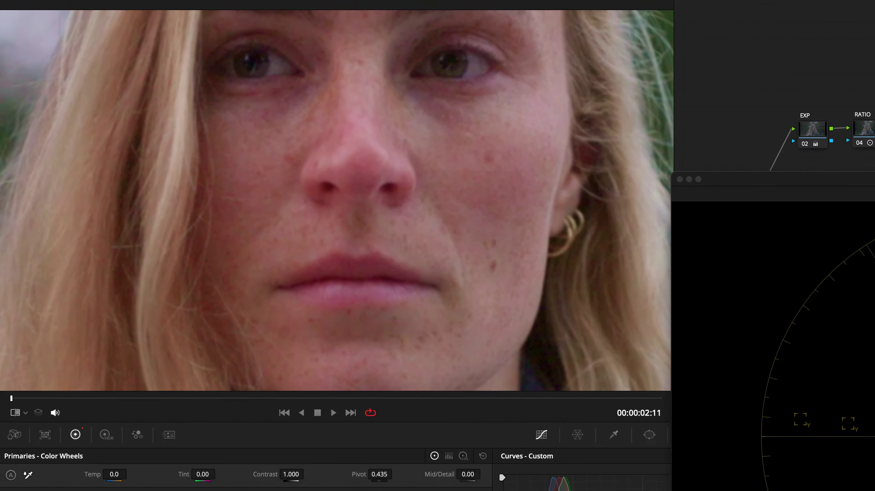
pyautogui.press('super+d')
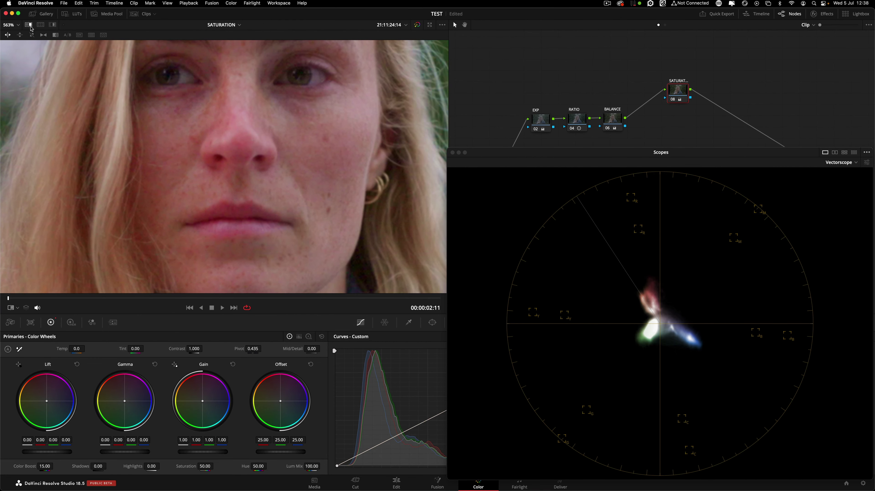
pyautogui.click(29, 25)
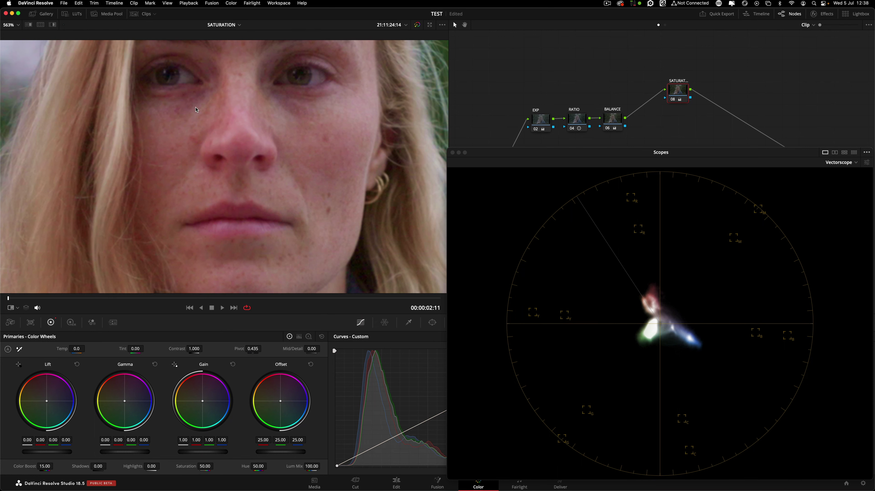
# Step: Fit the image back to the viewer and reset Color Boost to its default
pyautogui.press('super+z')
pyautogui.hotkey('shift', 'z')
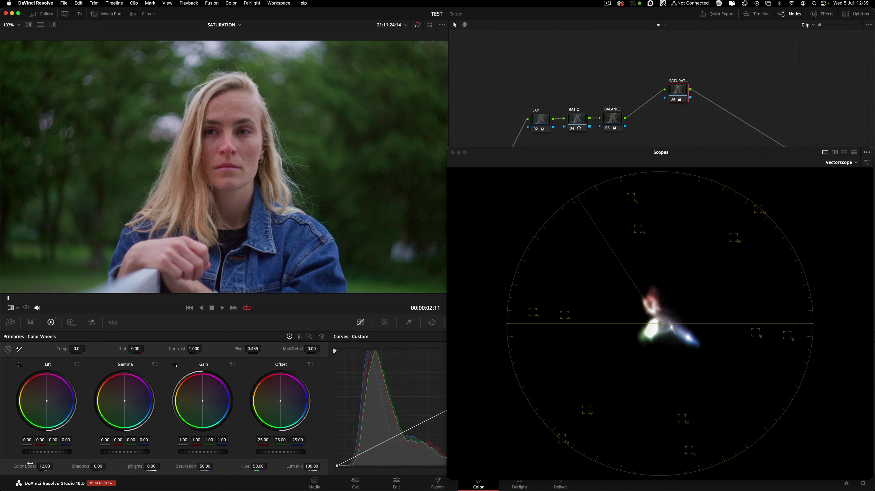
pyautogui.doubleClick(30, 466)
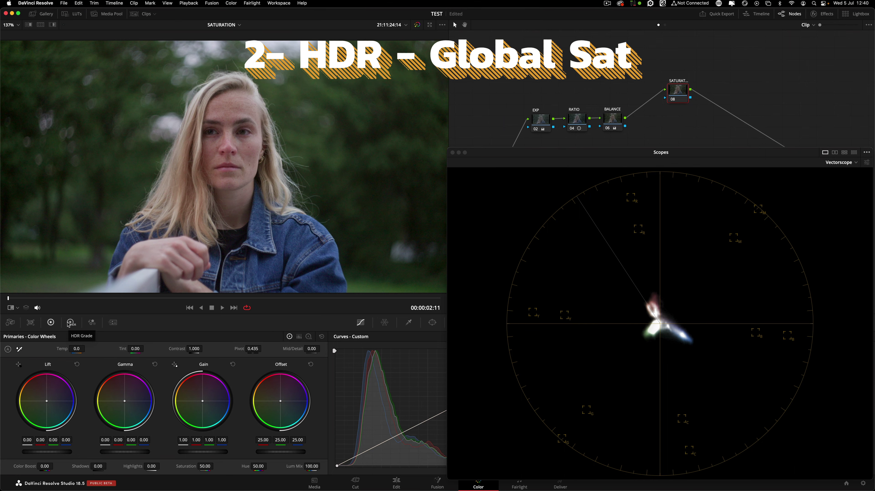
# Step: Open the High Dynamic Range color wheels, try a slightly higher Global exposure and reset it
pyautogui.click(71, 323)
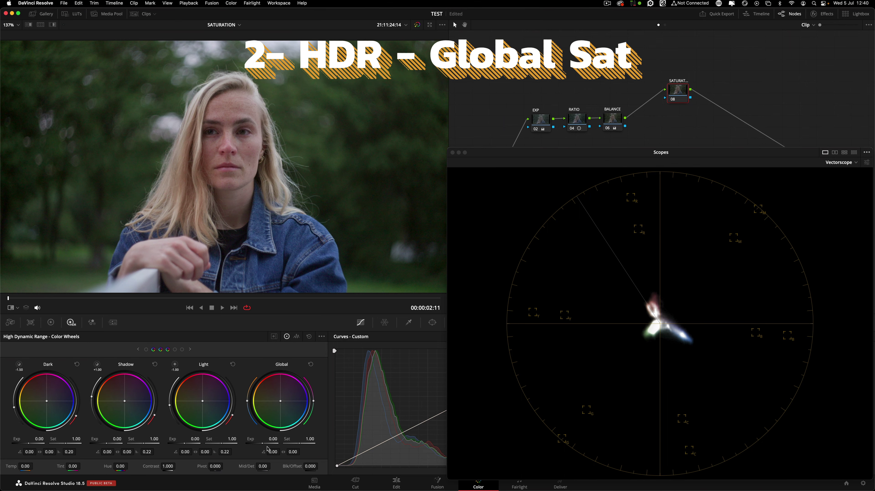
pyautogui.moveTo(261, 442); pyautogui.dragTo(266, 442)
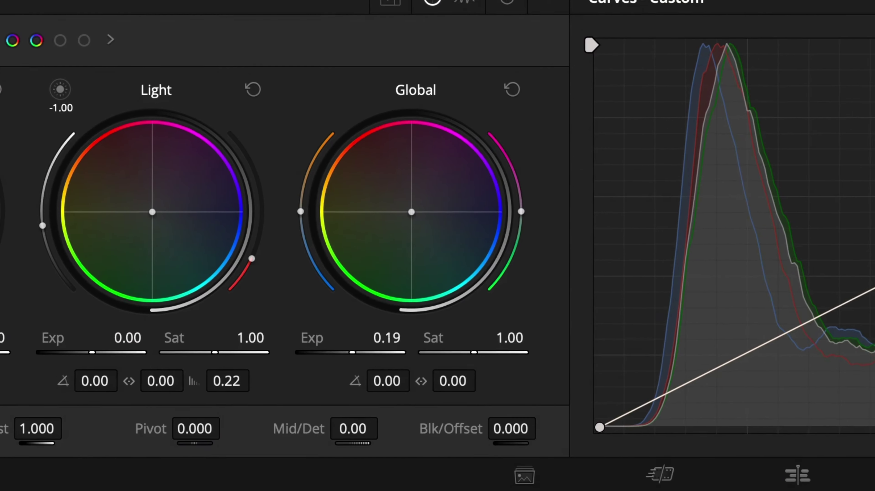
pyautogui.moveTo(401, 338); pyautogui.dragTo(422, 360)
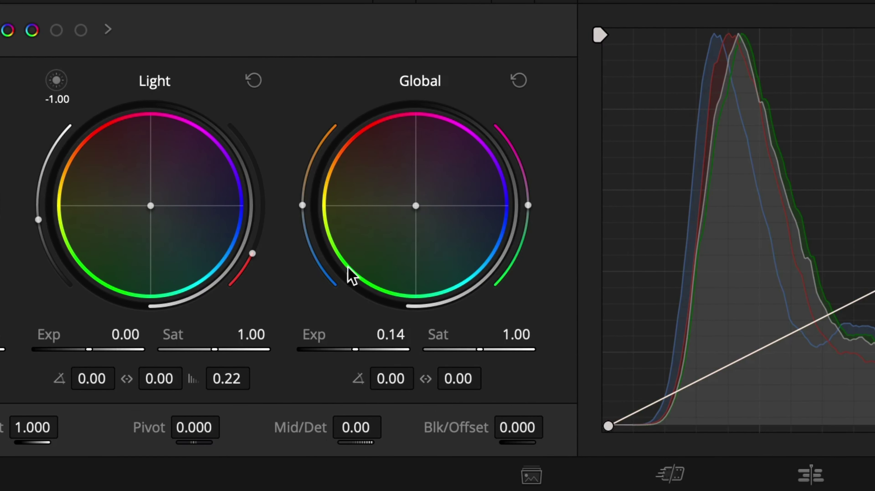
pyautogui.doubleClick(313, 335)
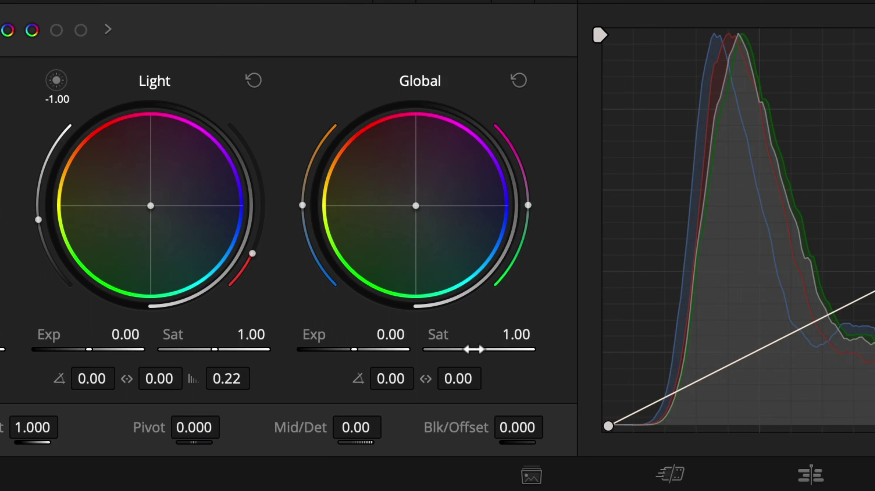
# Step: Raise the Global Sat on the HDR wheels and set it to 2.00
pyautogui.moveTo(473, 349); pyautogui.dragTo(489, 349)
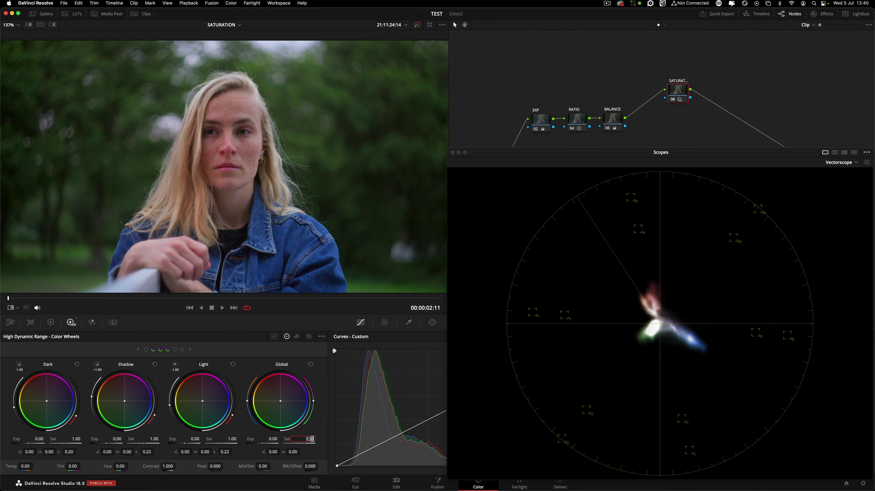
pyautogui.write('2')
pyautogui.press('Return')
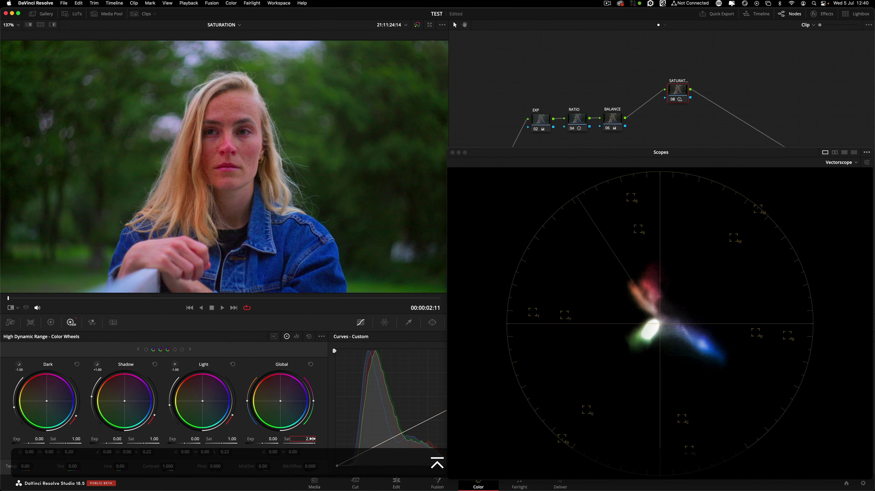
# Step: Compare the HDR Global Sat result with the SAT still using the image wipe, looking closely at the face
pyautogui.click(27, 25)
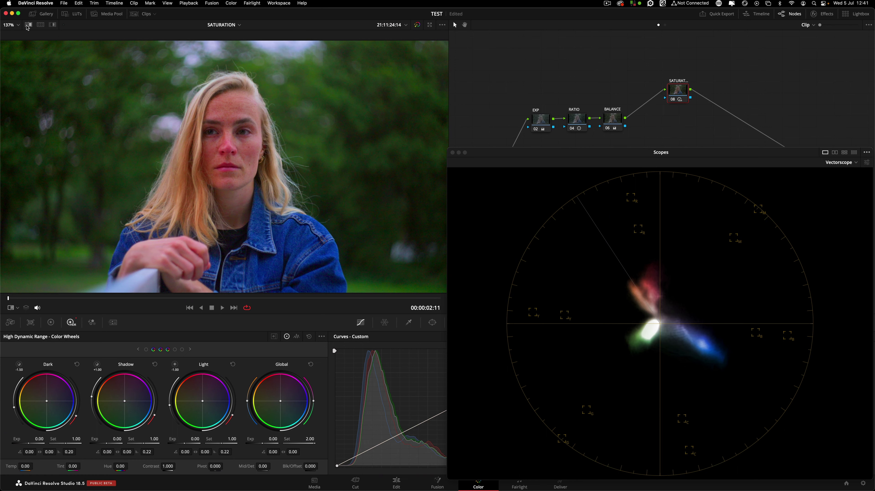
pyautogui.scroll(5, 252, 117)
pyautogui.scroll(-4, 251, 116)
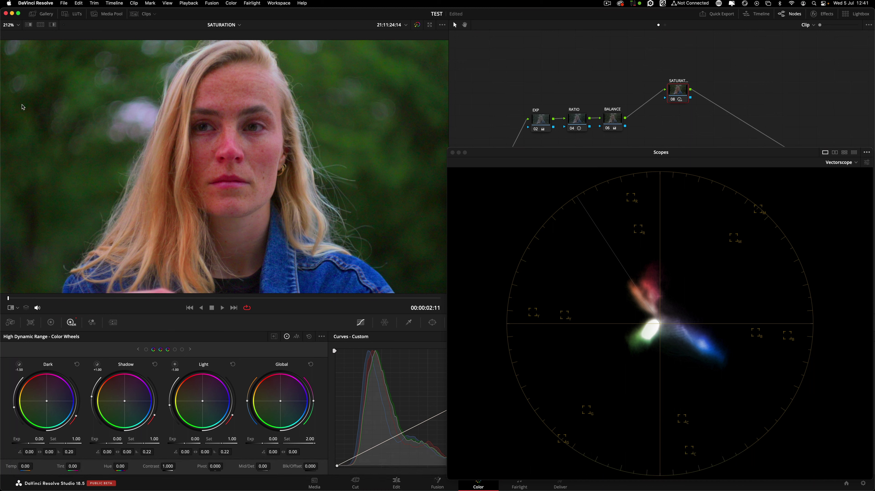
# Step: Toggle the image wipe against the SAT still to compare it with the HDR Global Sat grade
pyautogui.click(27, 25)
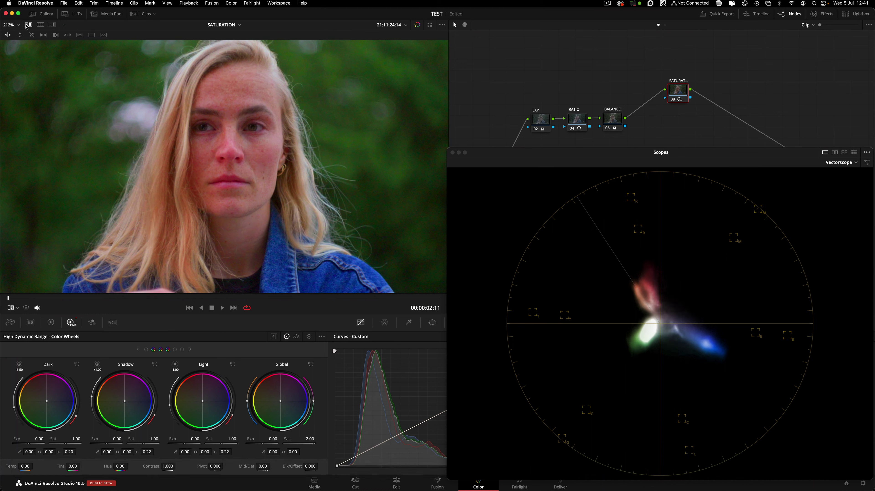
pyautogui.click(28, 25)
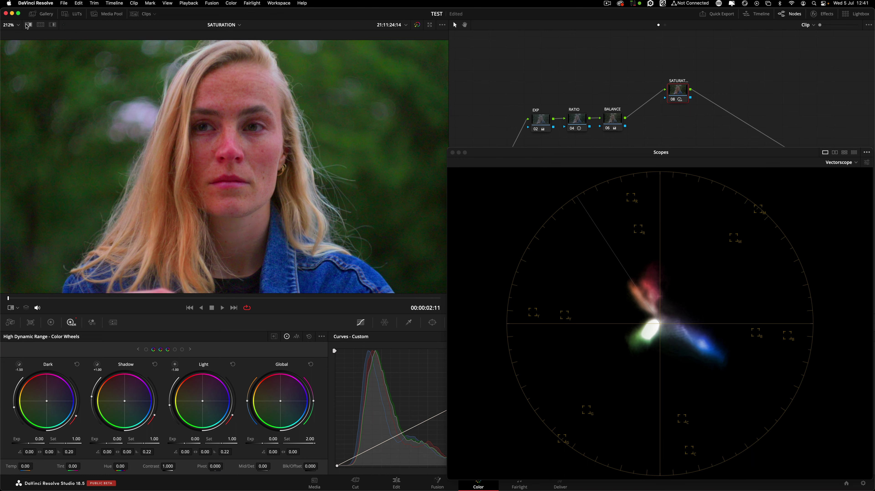
pyautogui.click(27, 26)
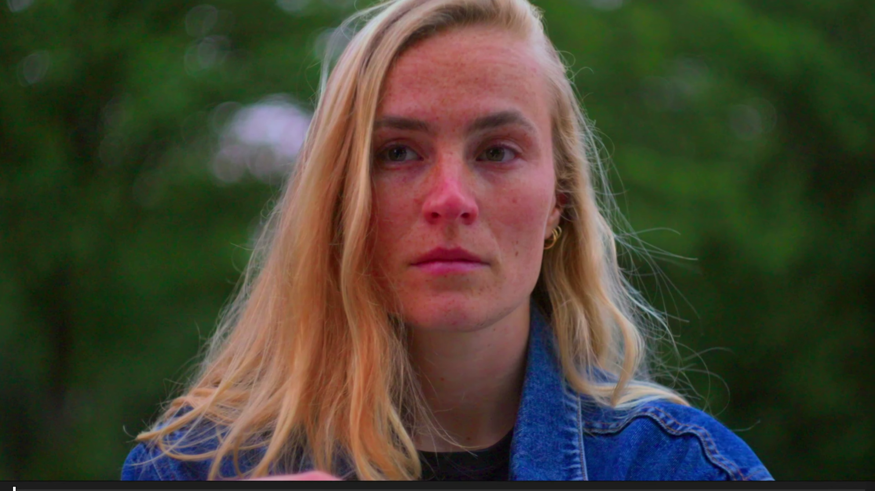
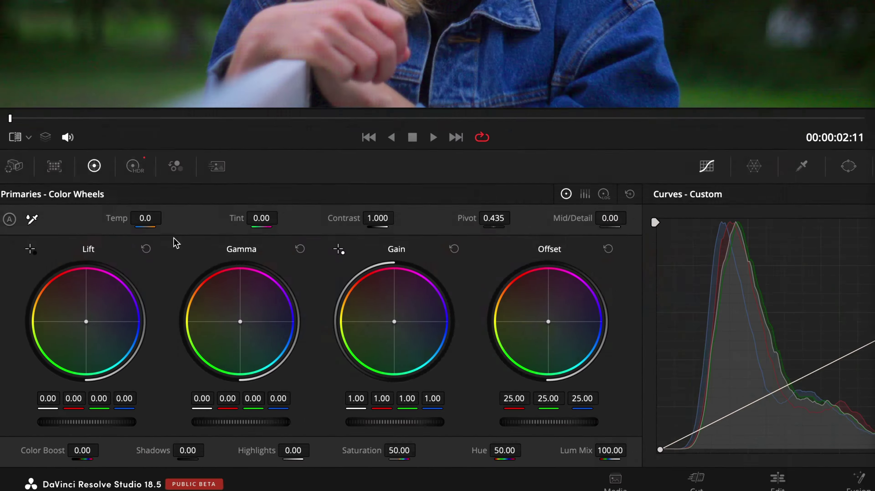
# Step: Compare the primaries color wheels with the High Dynamic Range color wheels, ending on the HDR wheels
pyautogui.click(71, 323)
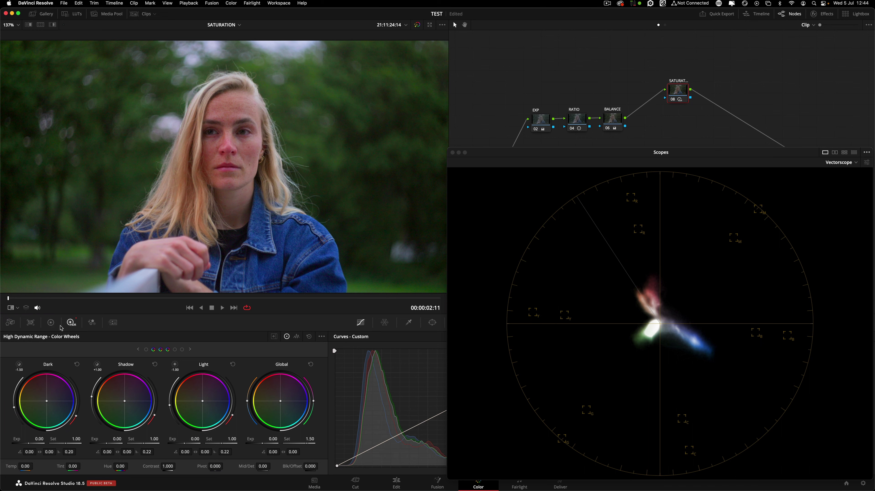
pyautogui.click(50, 323)
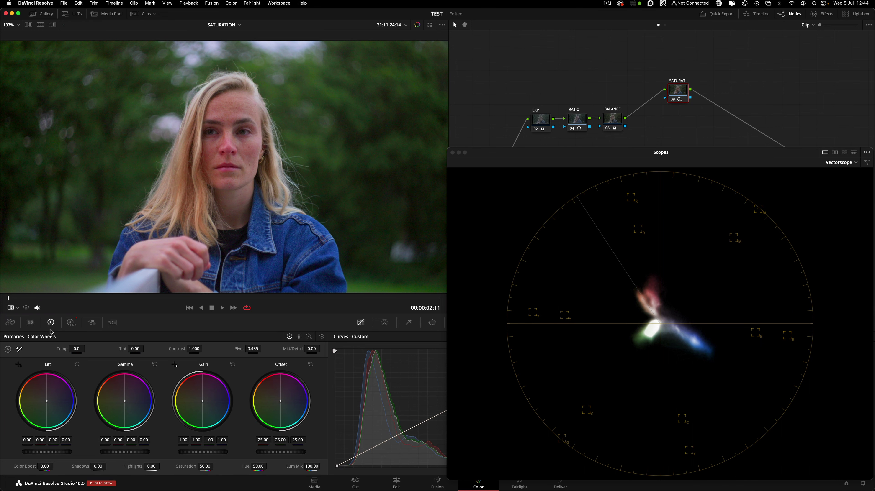
pyautogui.click(71, 323)
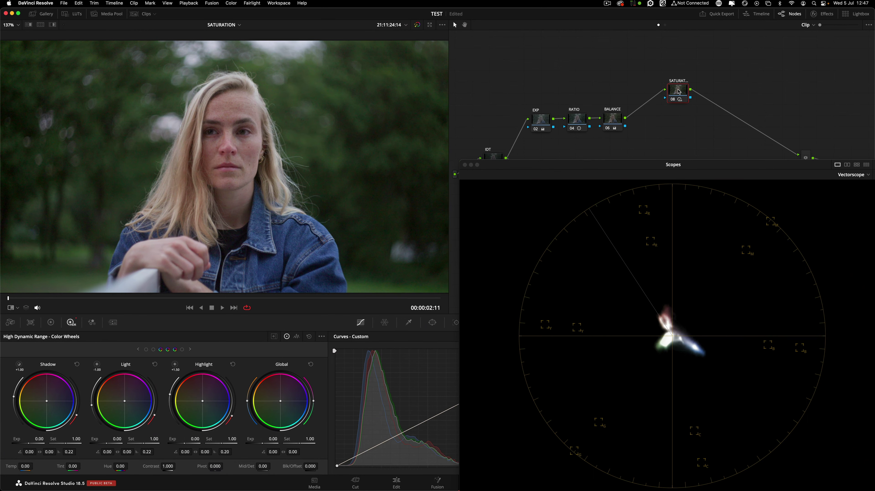
# Step: Reset the grade on the SATURATION node and shift the node slightly in the graph
pyautogui.rightClick(678, 90)
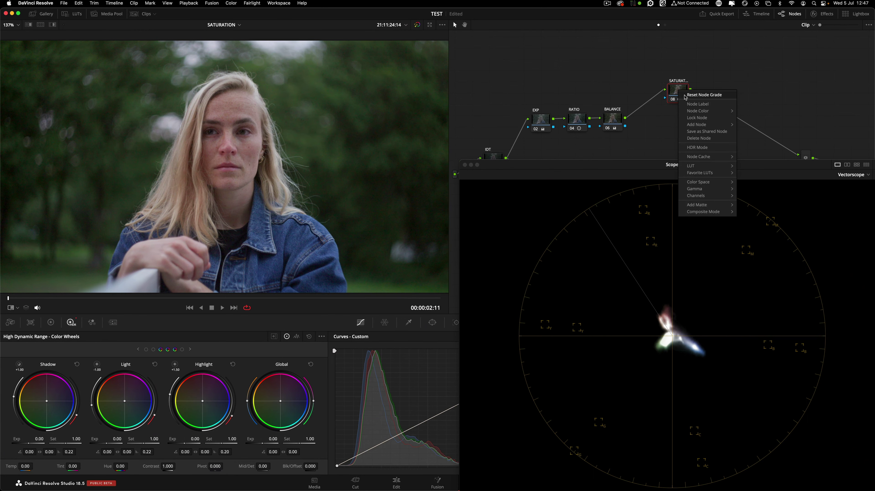
pyautogui.click(684, 94)
pyautogui.moveTo(683, 92)
pyautogui.mouseDown()
pyautogui.moveTo(696, 90)
pyautogui.moveTo(677, 84)
pyautogui.mouseUp()
# Step: Relabel the SATURATION node as HSV, adjust its position in the graph and save the project
pyautogui.rightClick(678, 85)
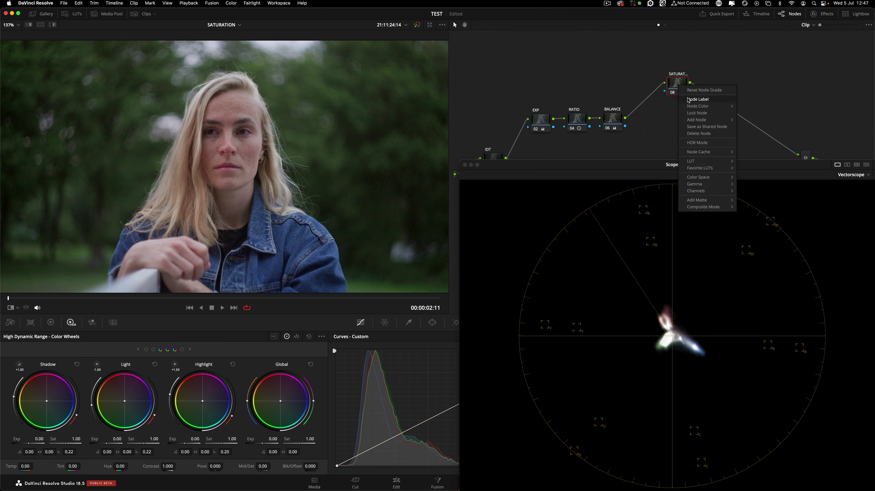
pyautogui.click(702, 99)
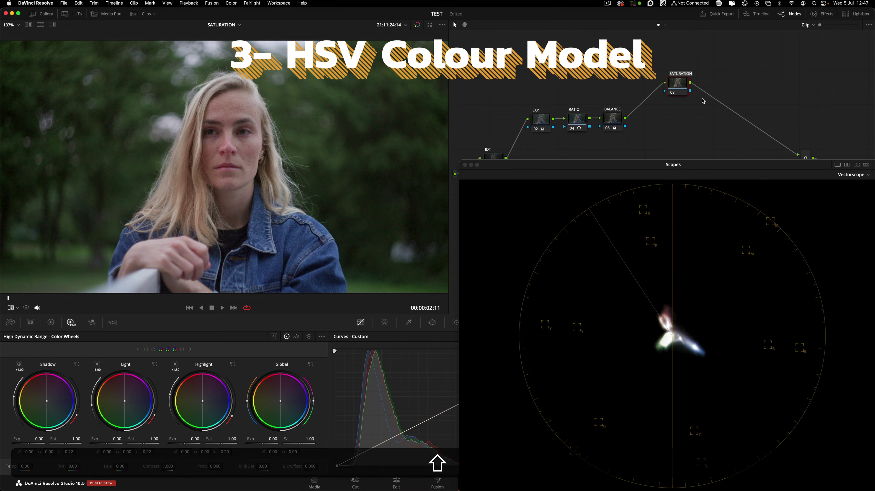
pyautogui.write('HSV')
pyautogui.press('Return')
pyautogui.moveTo(682, 86); pyautogui.dragTo(688, 92)
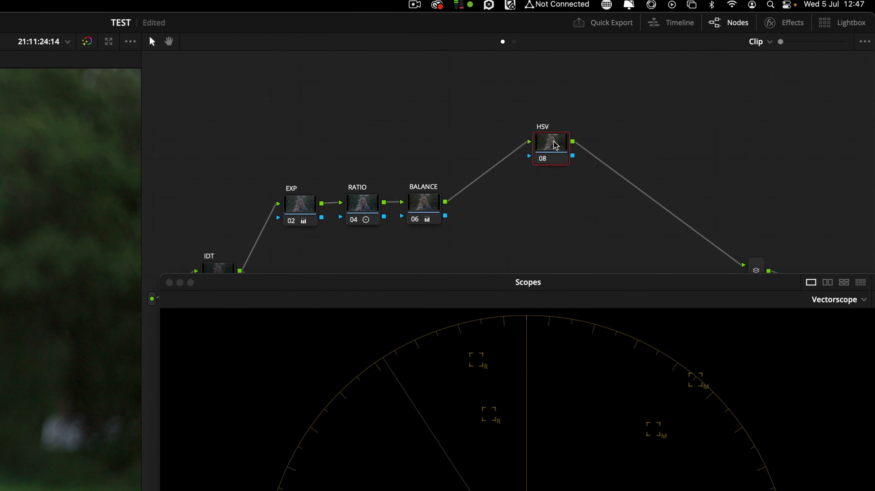
pyautogui.moveTo(548, 160); pyautogui.dragTo(560, 155)
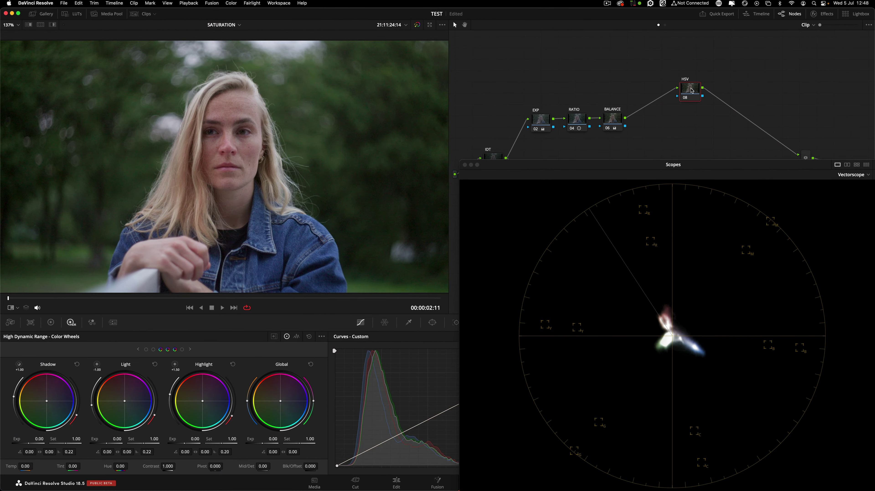
pyautogui.press('super+s')
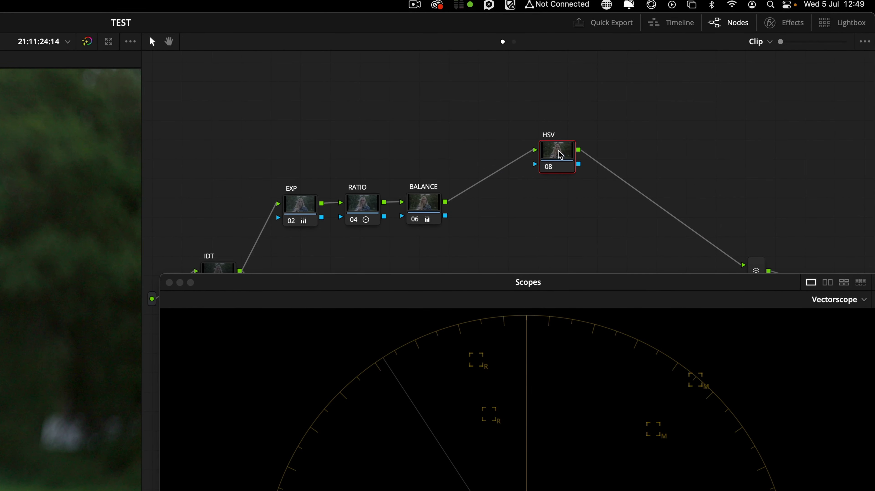
# Step: Move the HSV node closer to the BALANCE node and set its color space to HSV
pyautogui.moveTo(560, 155); pyautogui.dragTo(549, 173)
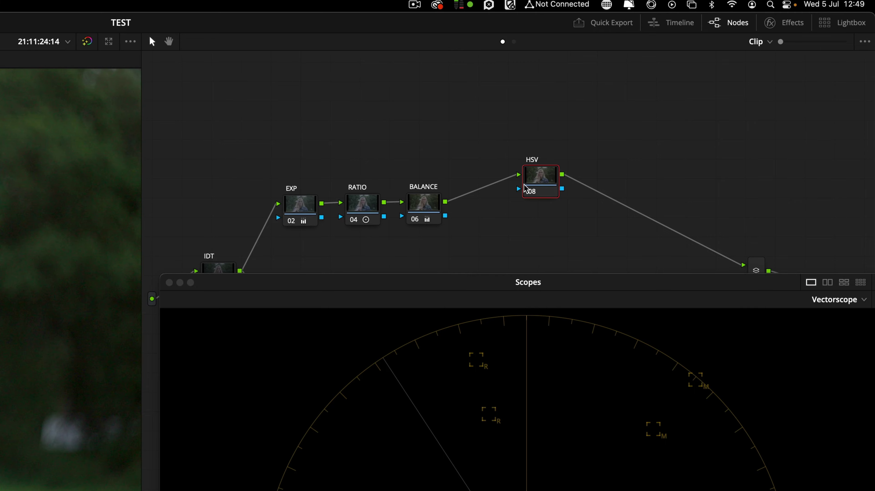
pyautogui.rightClick(537, 178)
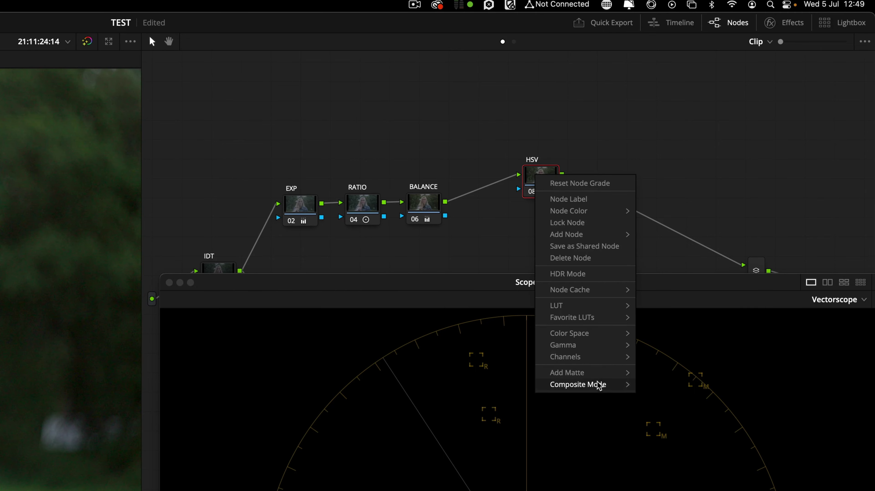
pyautogui.moveTo(601, 335)
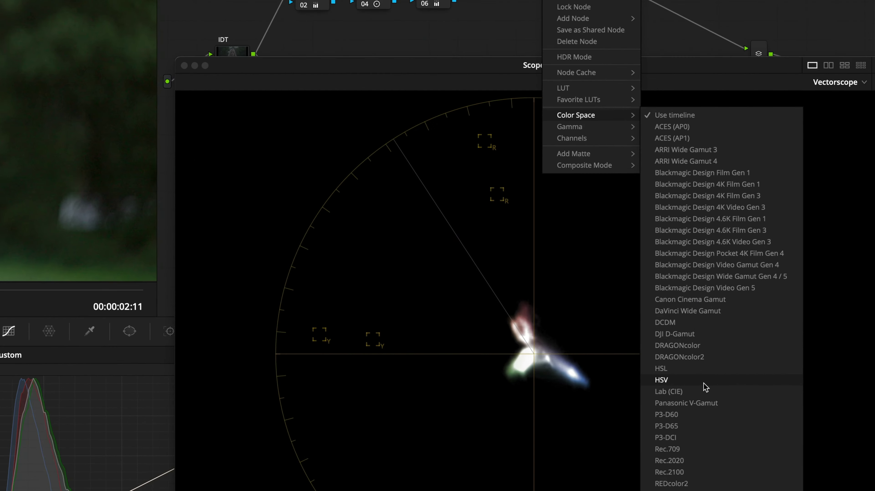
pyautogui.click(663, 382)
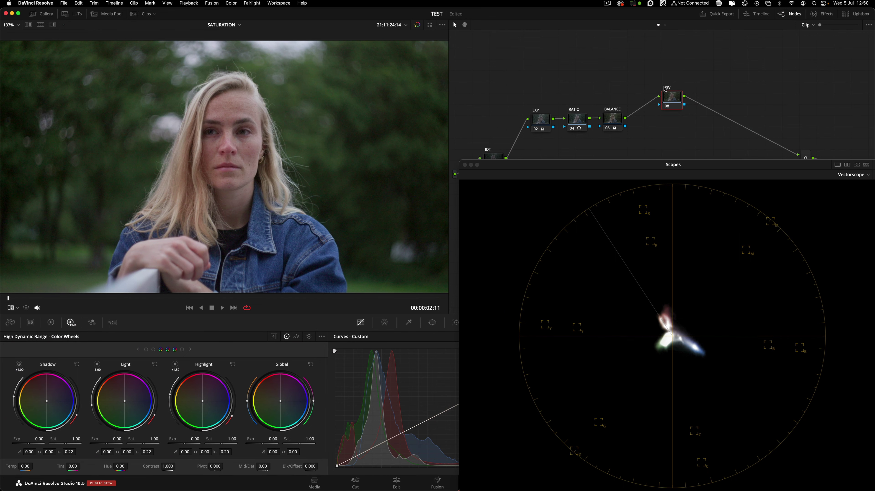
# Step: Disable Channel 1 and Channel 3 on the HSV node, leaving only Channel 2 enabled
pyautogui.rightClick(672, 100)
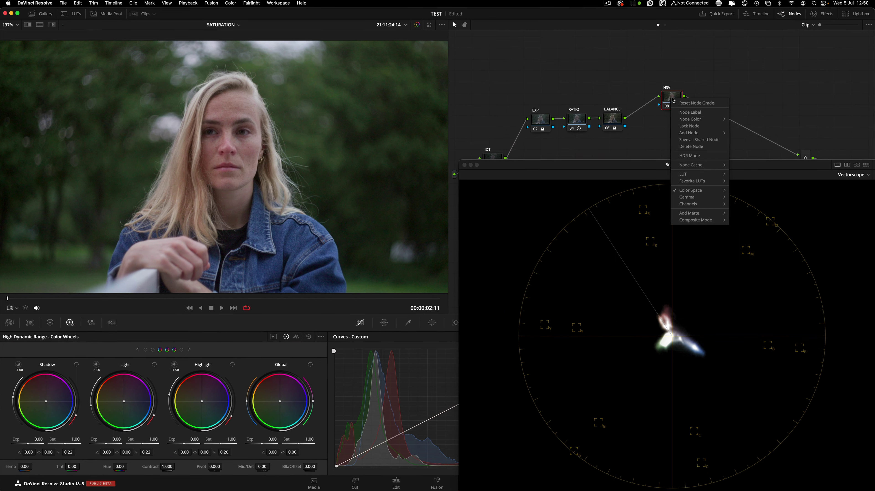
pyautogui.moveTo(585, 304)
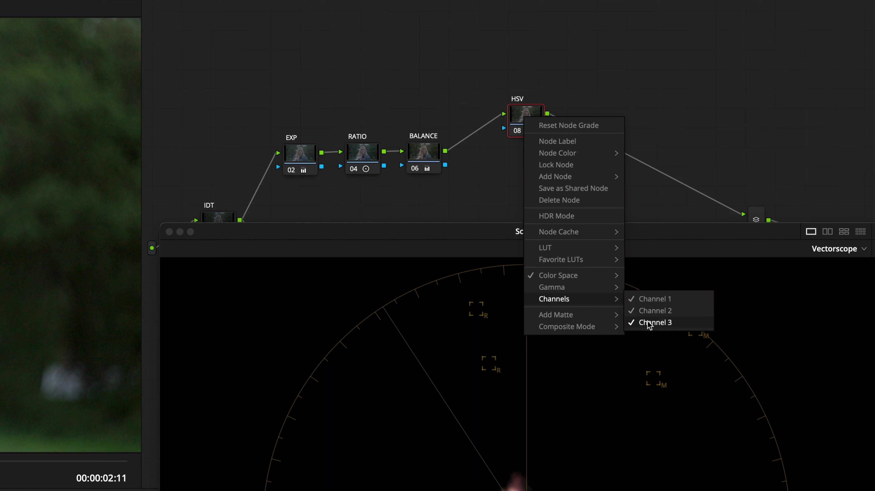
pyautogui.click(658, 298)
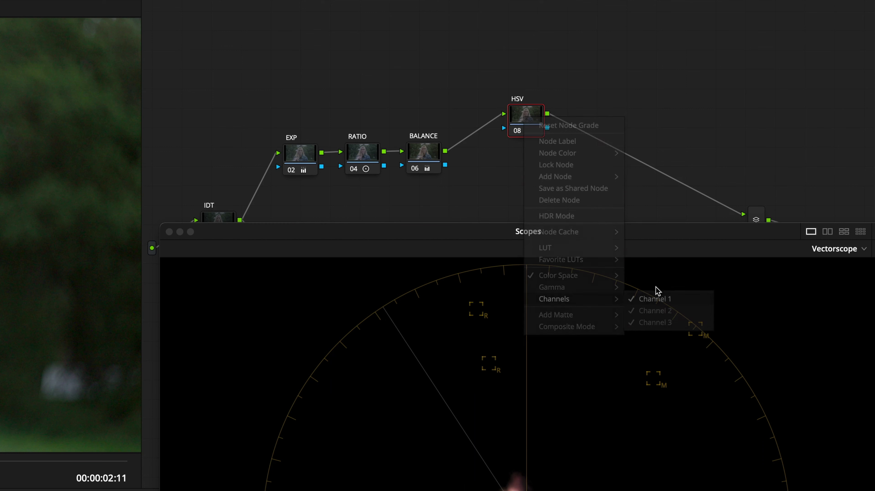
pyautogui.rightClick(525, 115)
pyautogui.moveTo(570, 270)
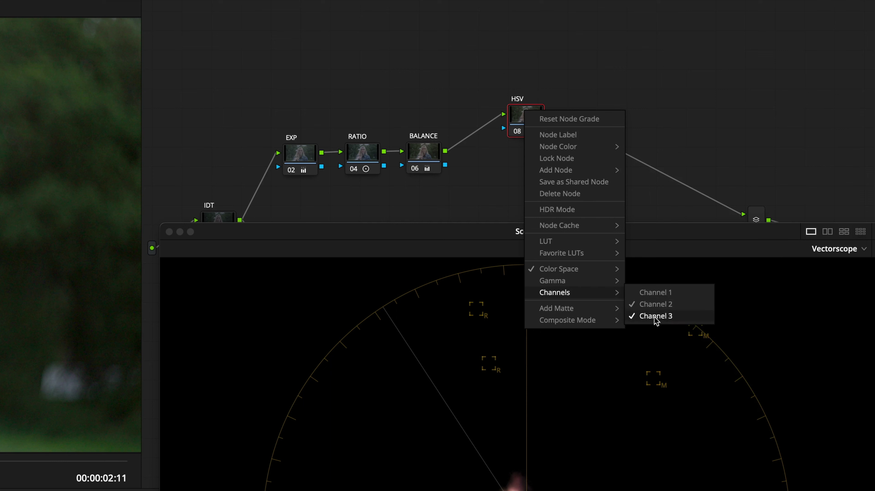
pyautogui.click(655, 316)
pyautogui.rightClick(532, 113)
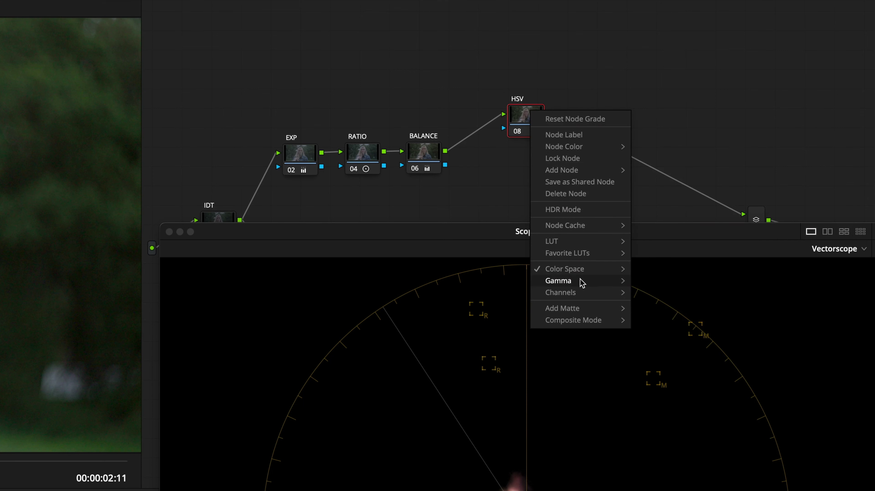
pyautogui.moveTo(584, 292)
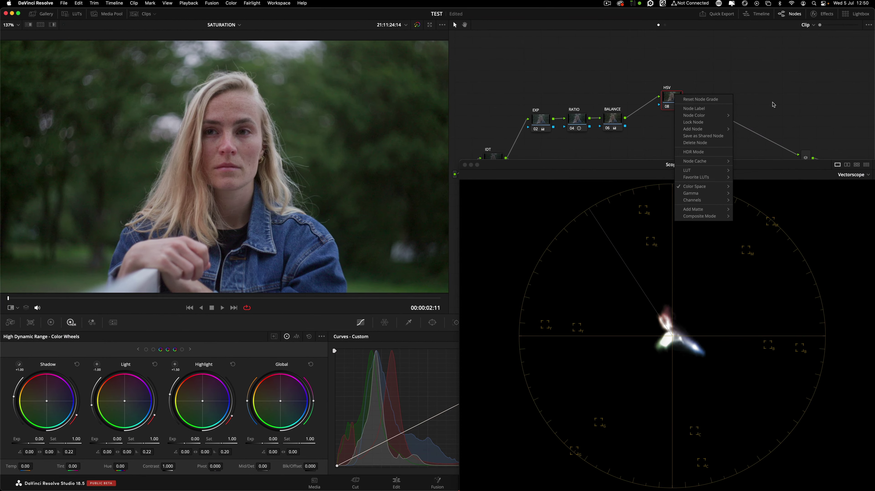
pyautogui.click(698, 124)
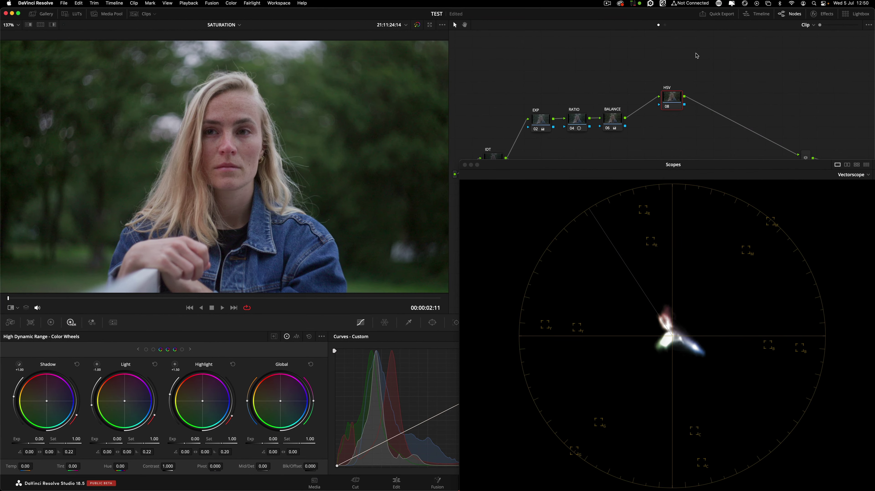
# Step: Open the primaries color wheels and raise the HSV node's master Gain to 1.44
pyautogui.click(51, 323)
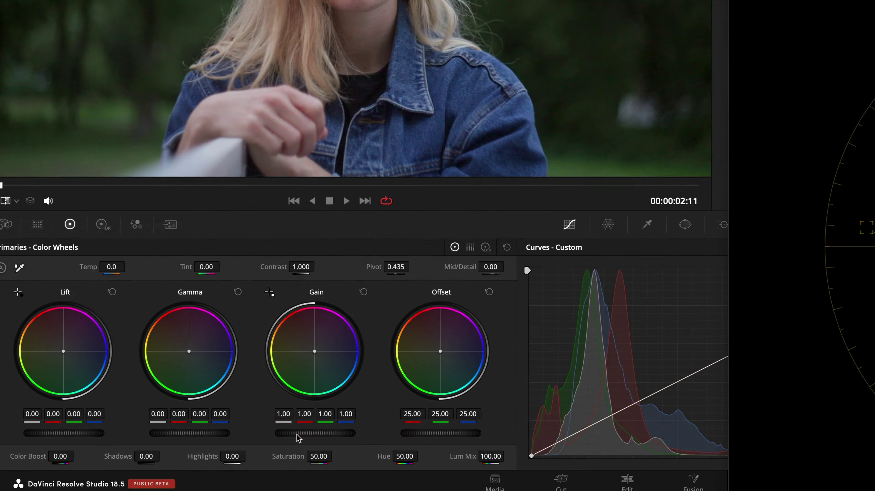
pyautogui.moveTo(299, 437); pyautogui.dragTo(311, 437)
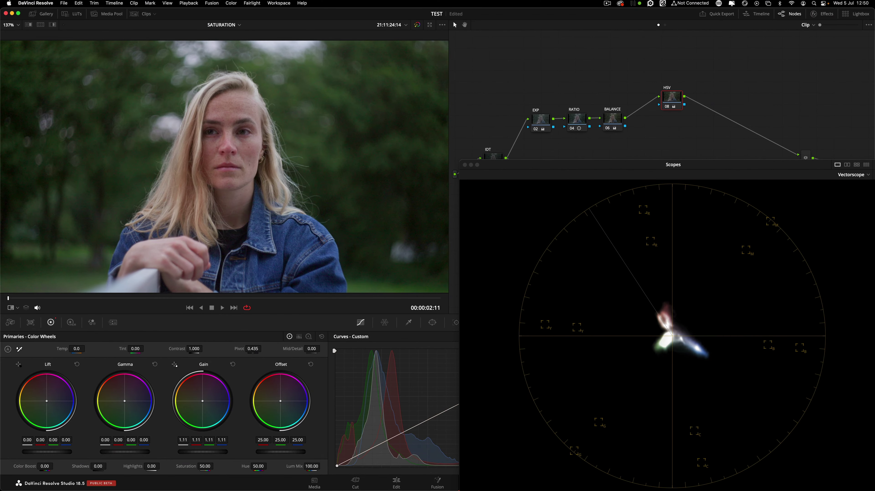
pyautogui.moveTo(203, 451); pyautogui.dragTo(232, 451)
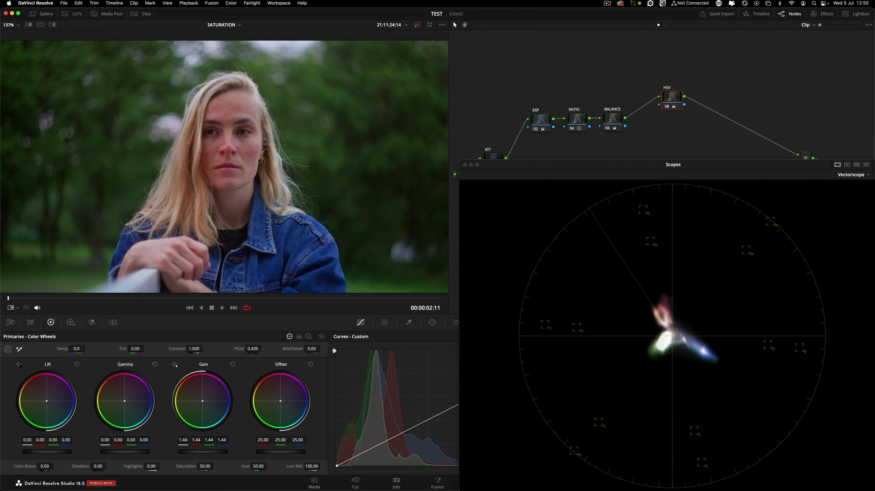
# Step: Try extreme Gain values on the HSV node, undo back to a moderate boost and reset the Gain wheel
pyautogui.moveTo(381, 452)
pyautogui.mouseDown()
pyautogui.moveTo(617, 454)
pyautogui.moveTo(862, 434)
pyautogui.mouseUp()
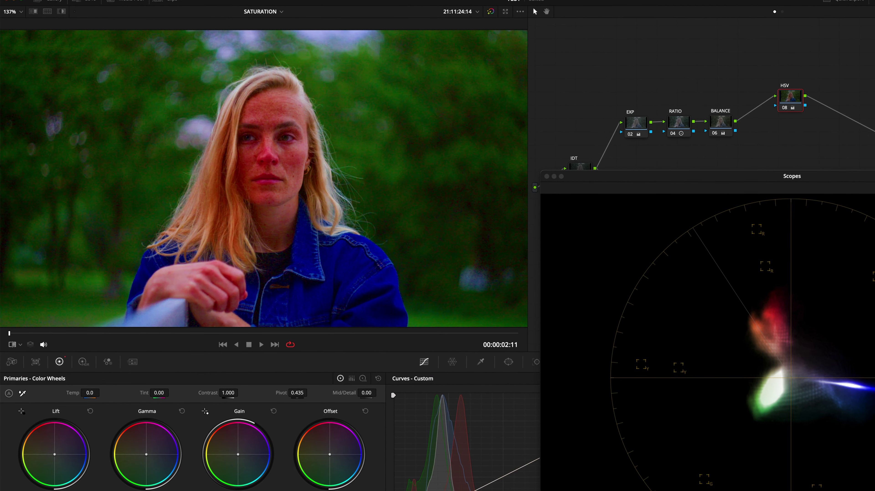
pyautogui.moveTo(238, 490); pyautogui.dragTo(275, 489)
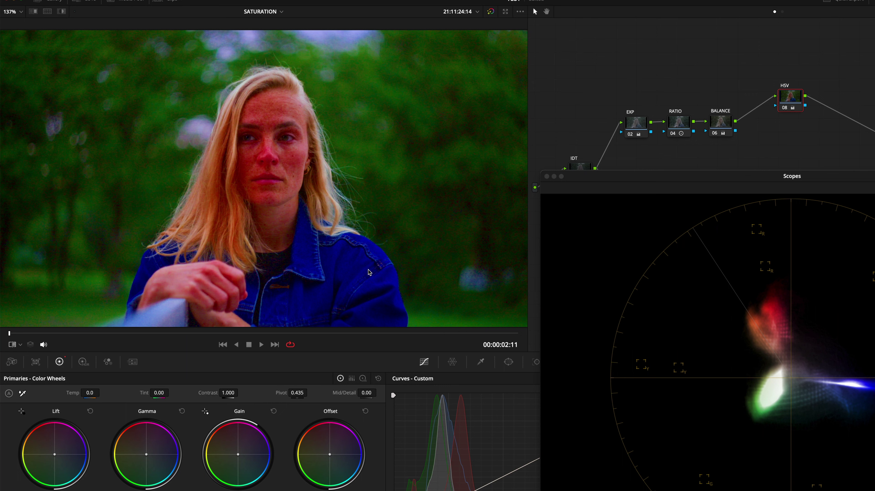
pyautogui.hotkey('ctrl', 'z')
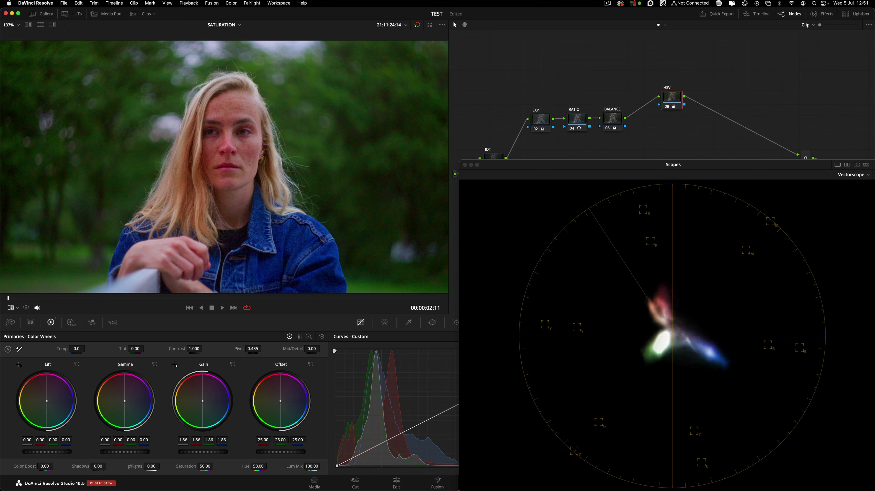
pyautogui.moveTo(203, 451); pyautogui.dragTo(214, 452)
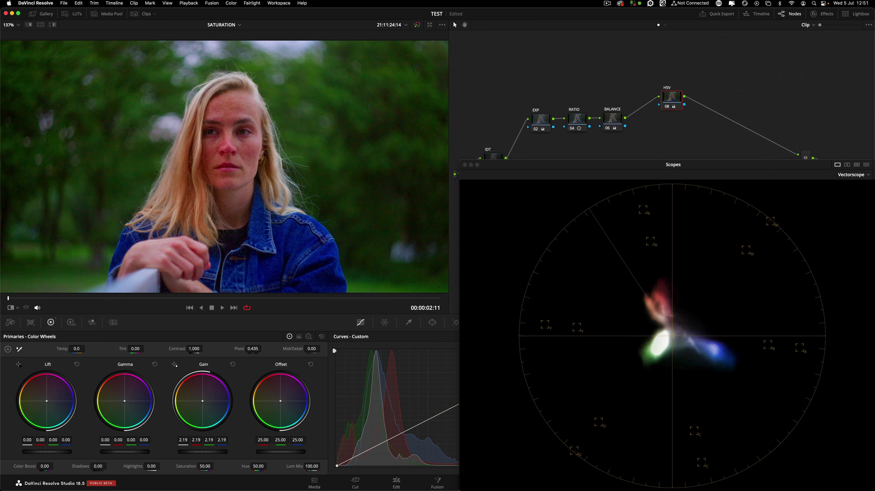
pyautogui.click(233, 366)
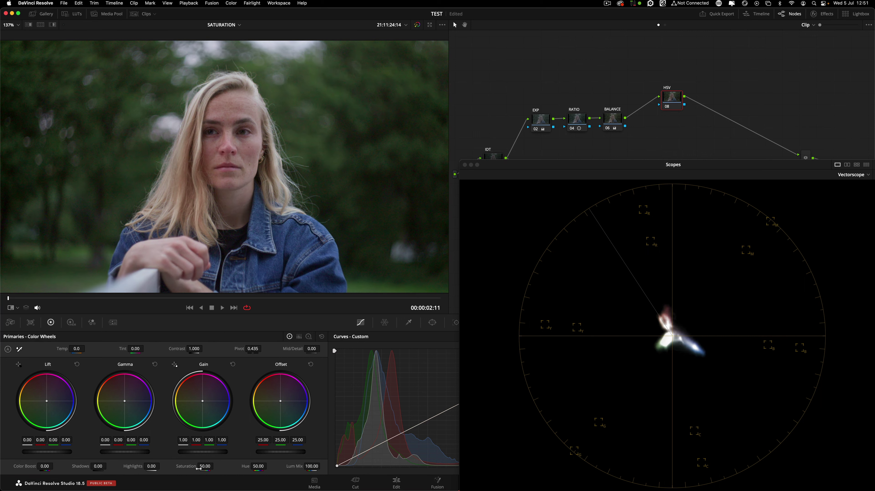
# Step: Recheck the HSV node's options and raise its master Gain to 2.05
pyautogui.rightClick(673, 100)
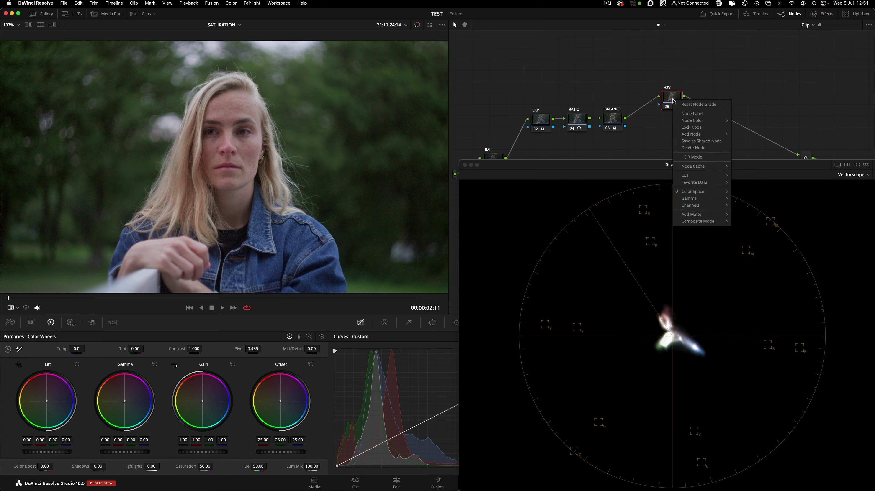
pyautogui.click(667, 97)
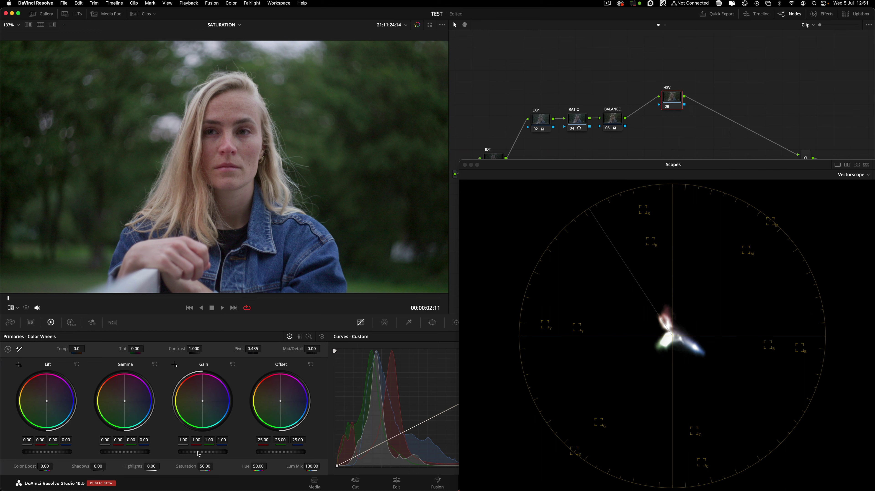
pyautogui.moveTo(197, 454); pyautogui.dragTo(229, 454)
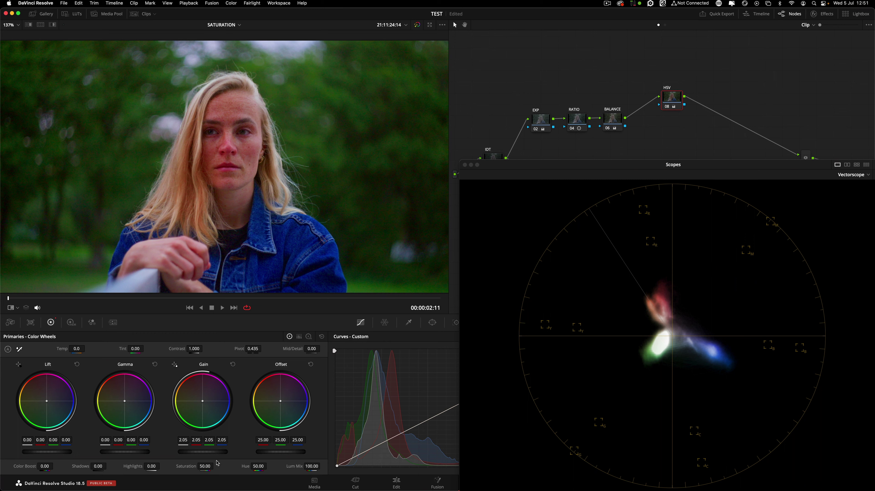
# Step: Try master Gain values of 2.63 and 1.89 on the HSV node, then reset the Gain wheel
pyautogui.moveTo(222, 452); pyautogui.dragTo(219, 453)
pyautogui.moveTo(203, 452); pyautogui.dragTo(233, 452)
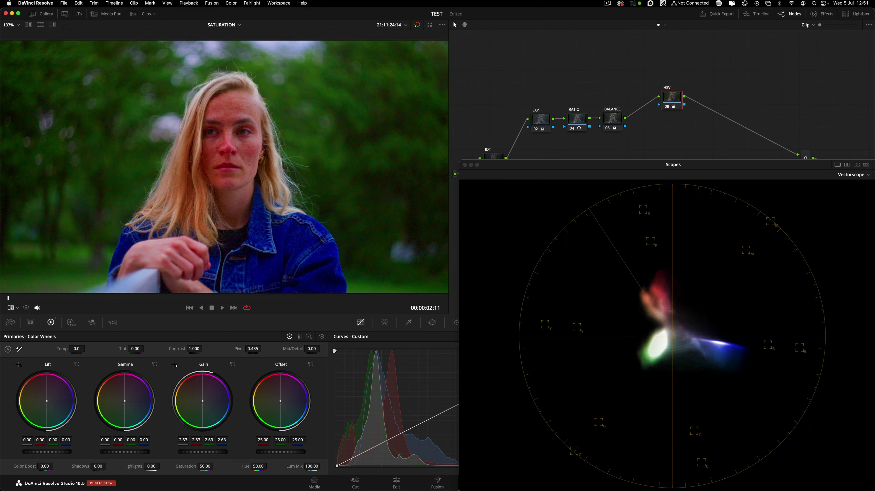
pyautogui.moveTo(467, 447)
pyautogui.mouseDown()
pyautogui.moveTo(539, 444)
pyautogui.moveTo(192, 436)
pyautogui.moveTo(187, 454)
pyautogui.mouseUp()
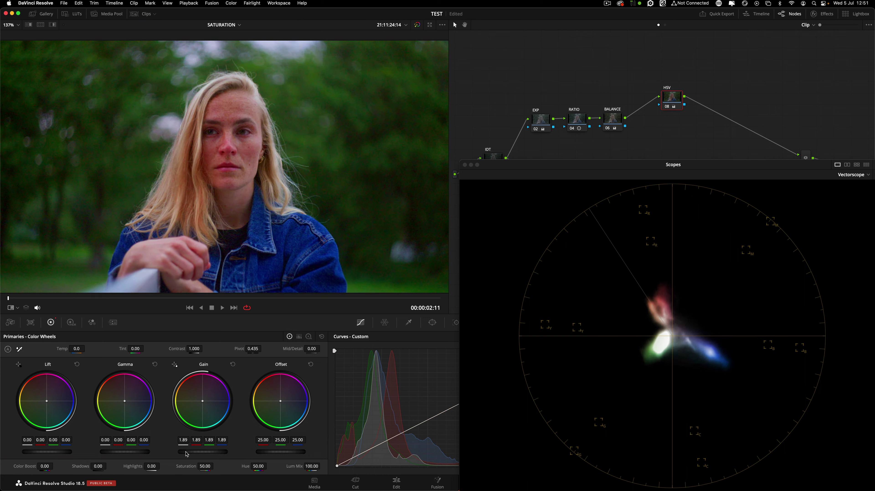
pyautogui.click(233, 364)
# Step: Try the HSV node's master Gamma at 0.32, reset the Gamma wheel and toggle the node to compare the full-screen image
pyautogui.moveTo(117, 454)
pyautogui.mouseDown()
pyautogui.moveTo(495, 468)
pyautogui.moveTo(125, 454)
pyautogui.mouseUp()
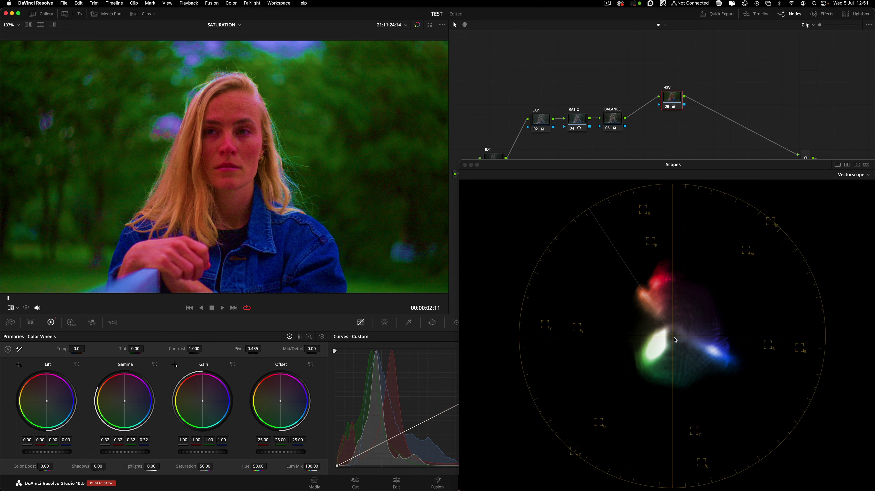
pyautogui.click(155, 365)
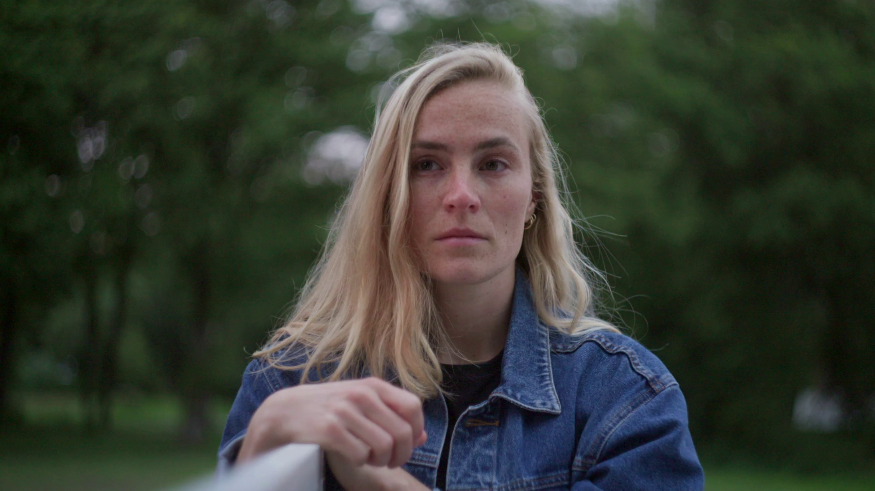
pyautogui.press('super+d')
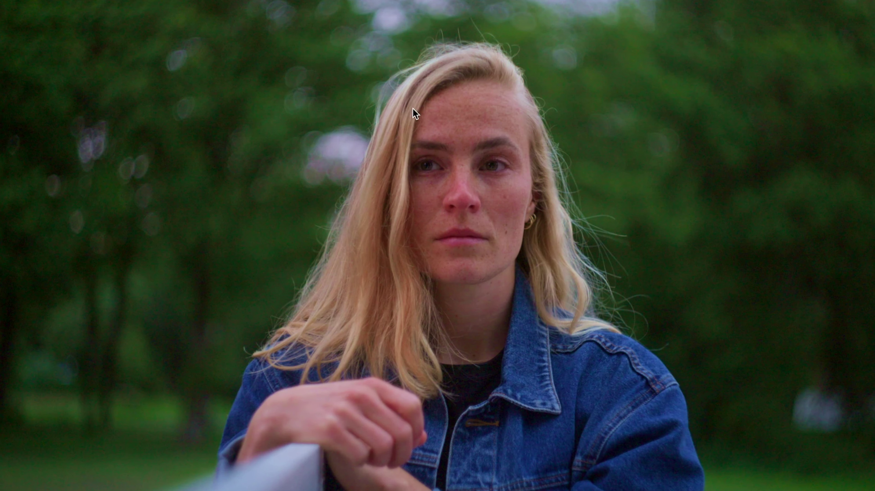
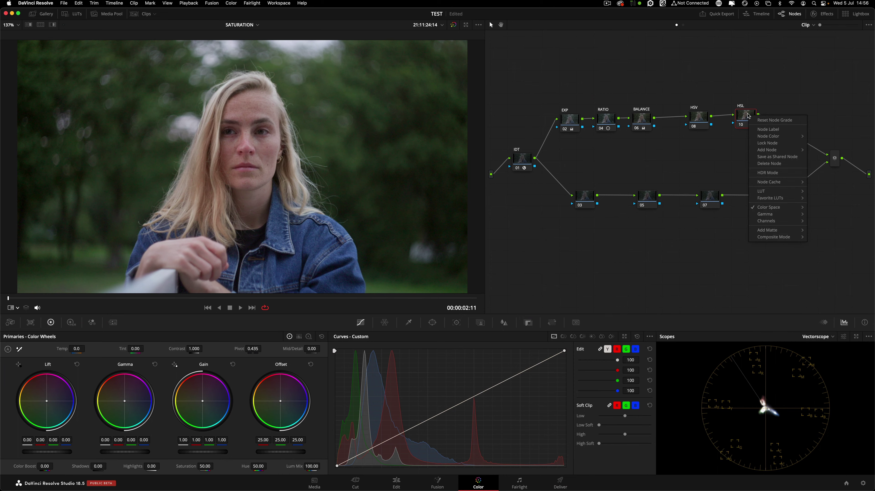
# Step: Disable Channel 1 and Channel 3 on the HSL node, leaving only Channel 2 enabled
pyautogui.moveTo(771, 222)
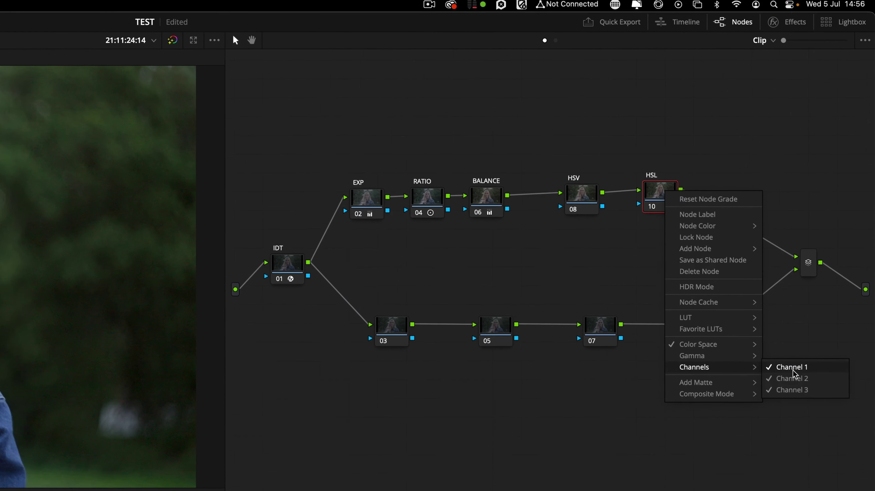
pyautogui.click(792, 371)
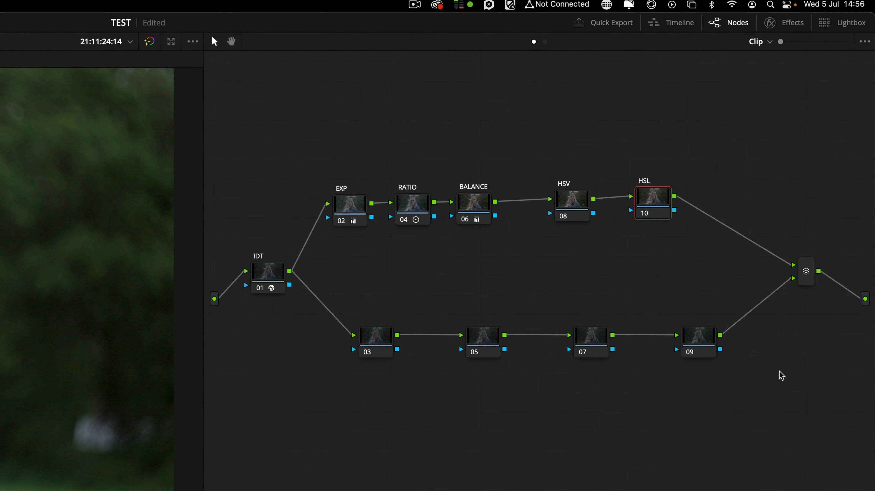
pyautogui.rightClick(655, 200)
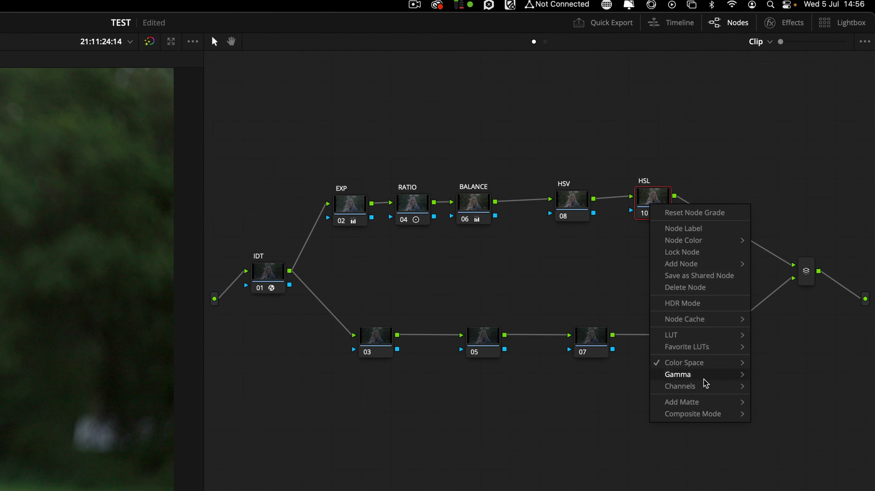
pyautogui.moveTo(705, 386)
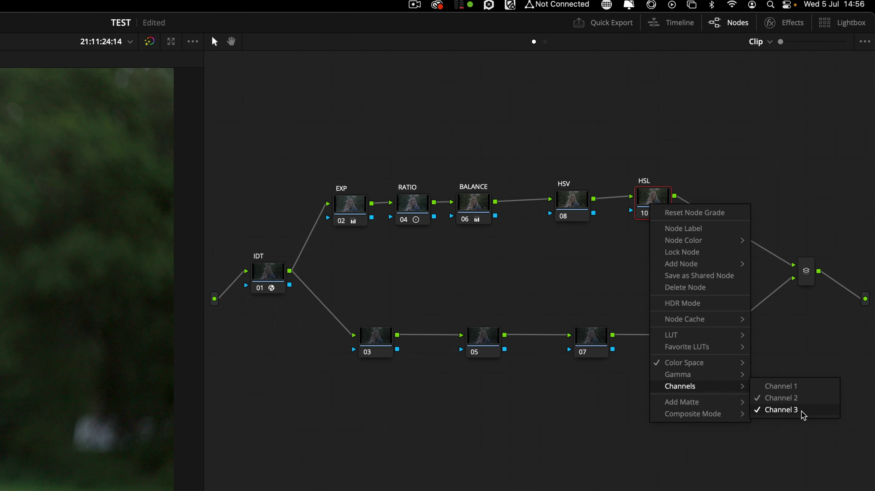
pyautogui.click(780, 410)
pyautogui.moveTo(660, 211); pyautogui.dragTo(660, 215)
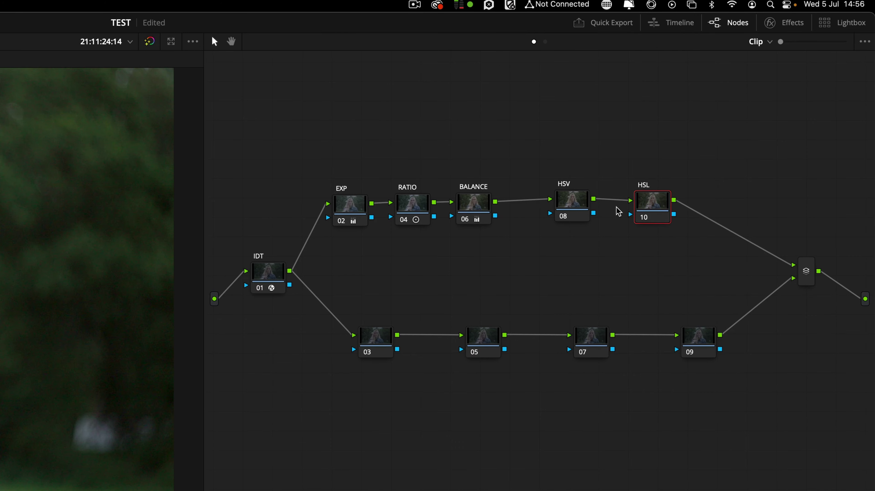
# Step: Try master Gain at 1.78 and master Gamma at 0.07 on the HSL node, resetting each wheel
pyautogui.moveTo(564, 351); pyautogui.dragTo(606, 342)
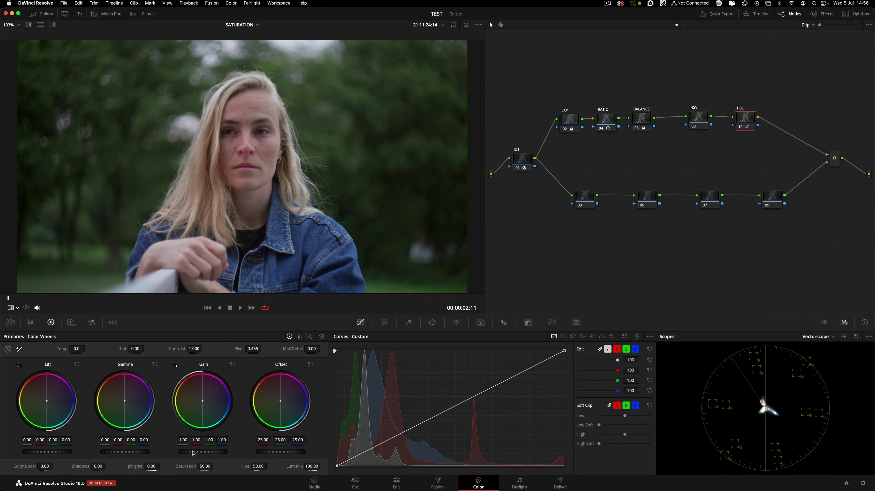
pyautogui.moveTo(203, 451); pyautogui.dragTo(267, 452)
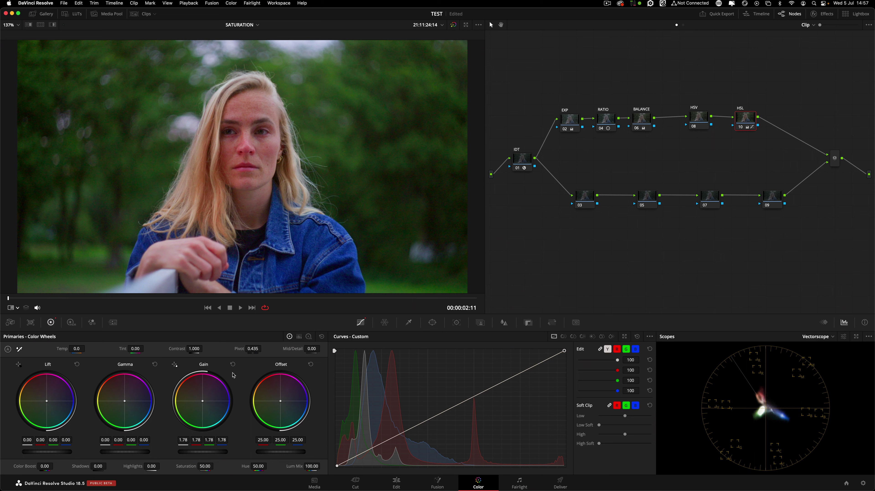
pyautogui.click(232, 364)
pyautogui.moveTo(109, 453); pyautogui.dragTo(116, 453)
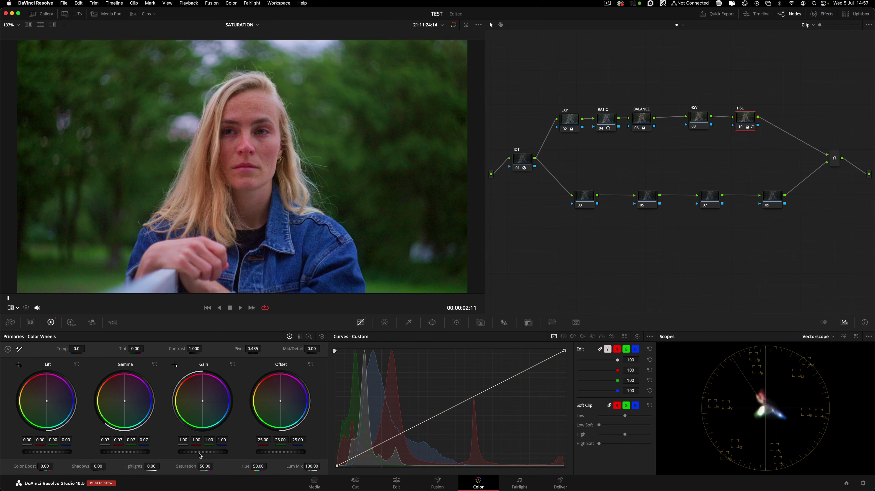
pyautogui.click(155, 364)
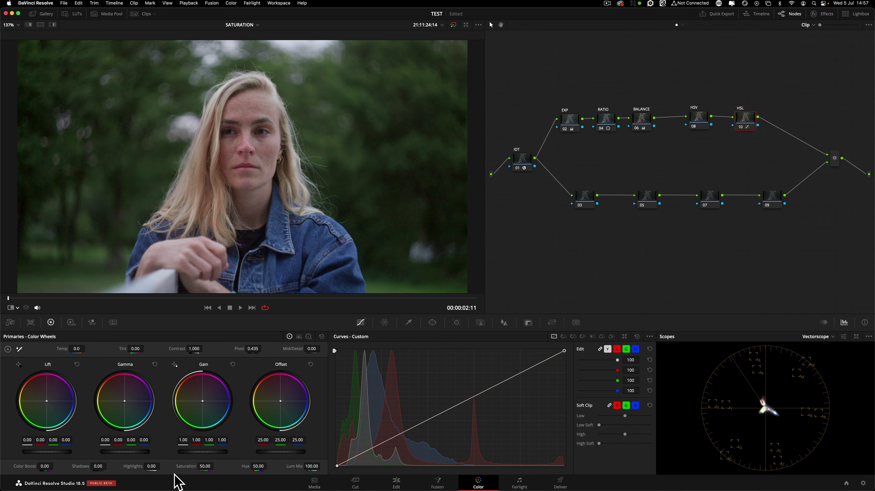
# Step: Try raising the HSL node's master Gain to 2.14 and adjusting its master Gamma
pyautogui.moveTo(187, 452); pyautogui.dragTo(200, 451)
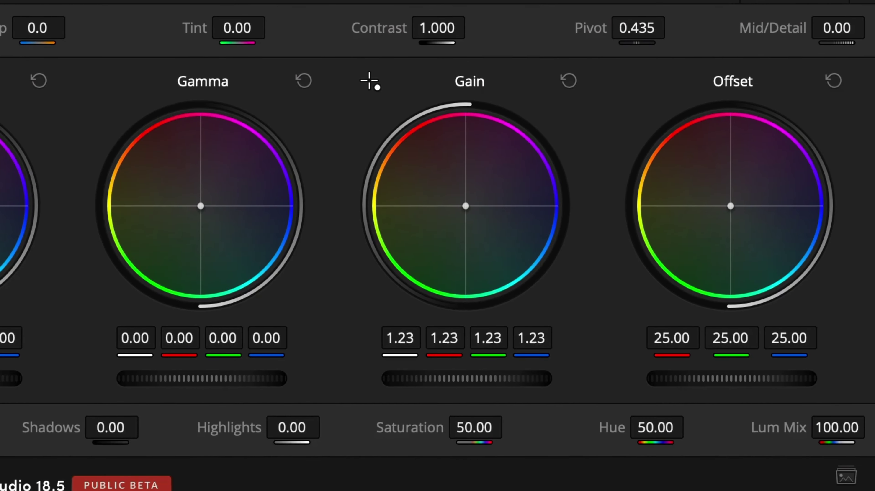
pyautogui.moveTo(455, 378); pyautogui.dragTo(414, 386)
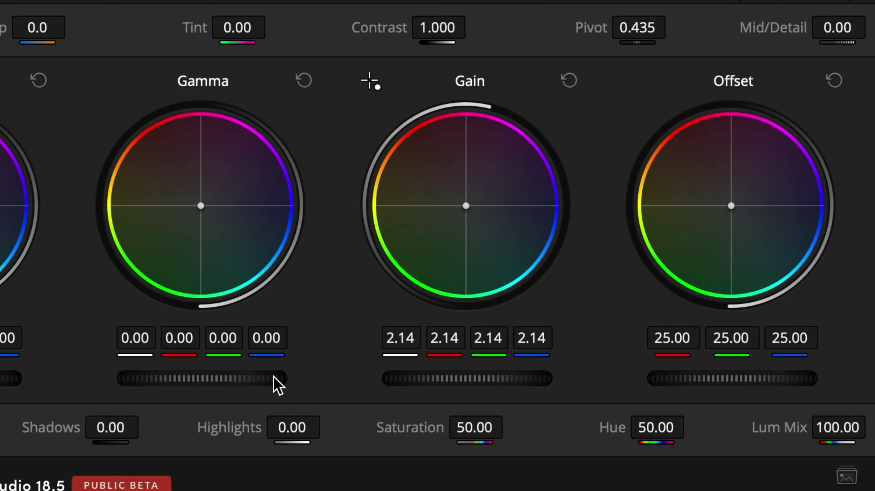
pyautogui.moveTo(273, 377); pyautogui.dragTo(258, 378)
pyautogui.moveTo(133, 444); pyautogui.dragTo(129, 444)
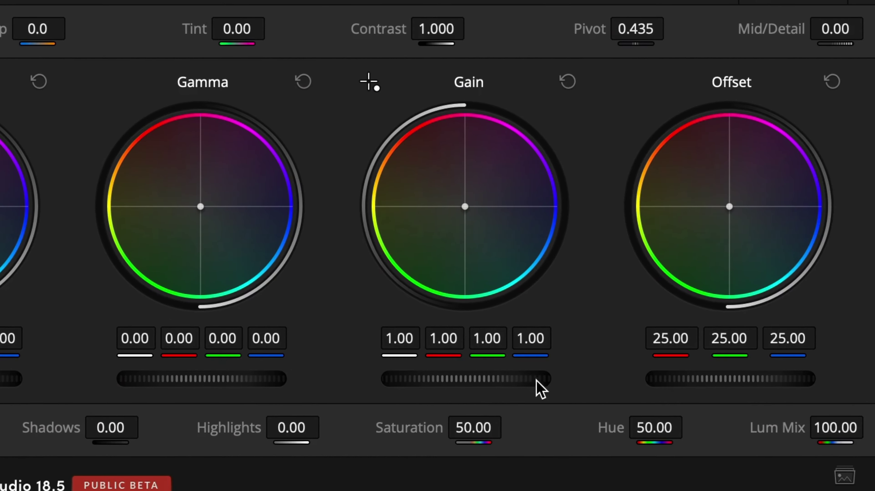
# Step: Lower the HSV node's master Gain to 0.40 and disable the node
pyautogui.moveTo(225, 452); pyautogui.dragTo(198, 451)
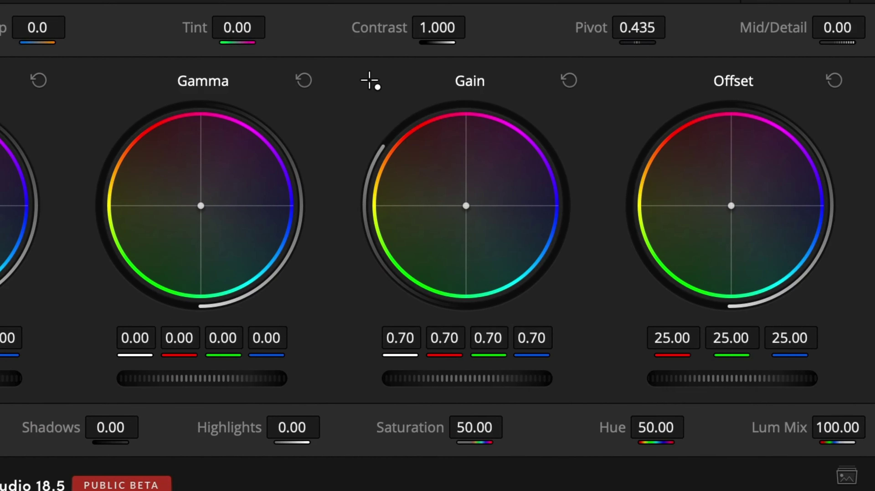
pyautogui.moveTo(467, 379); pyautogui.dragTo(432, 378)
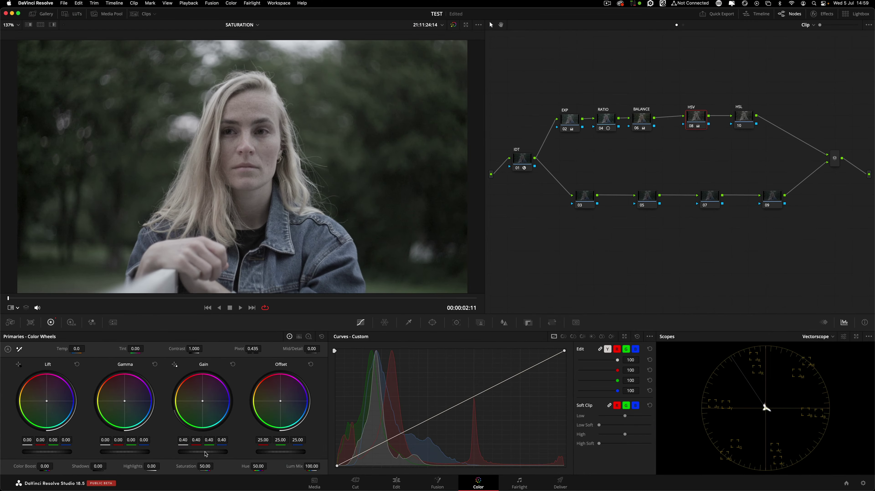
pyautogui.click(691, 127)
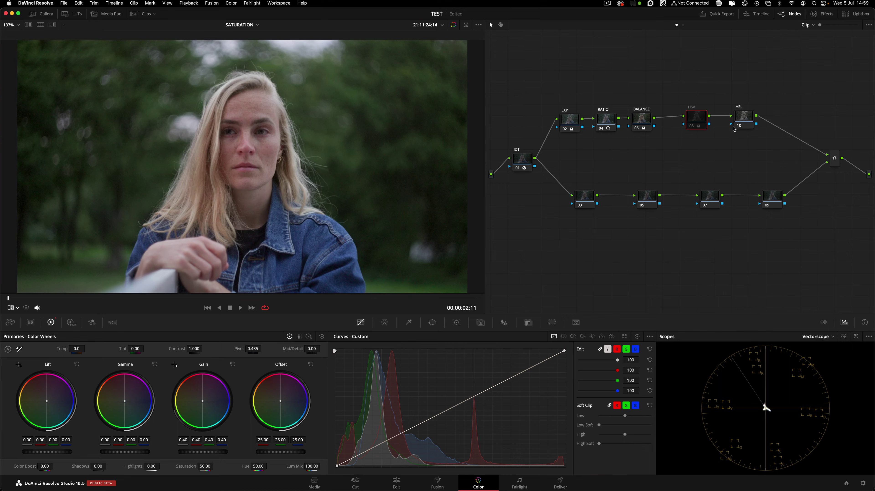
# Step: Lower the HSL node's master Gain to 0.40 and disable the node
pyautogui.click(741, 121)
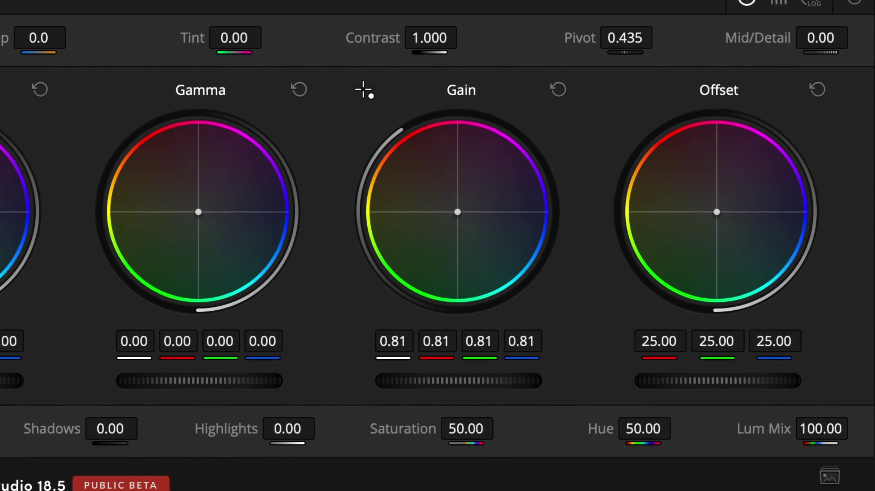
pyautogui.moveTo(459, 380); pyautogui.dragTo(402, 381)
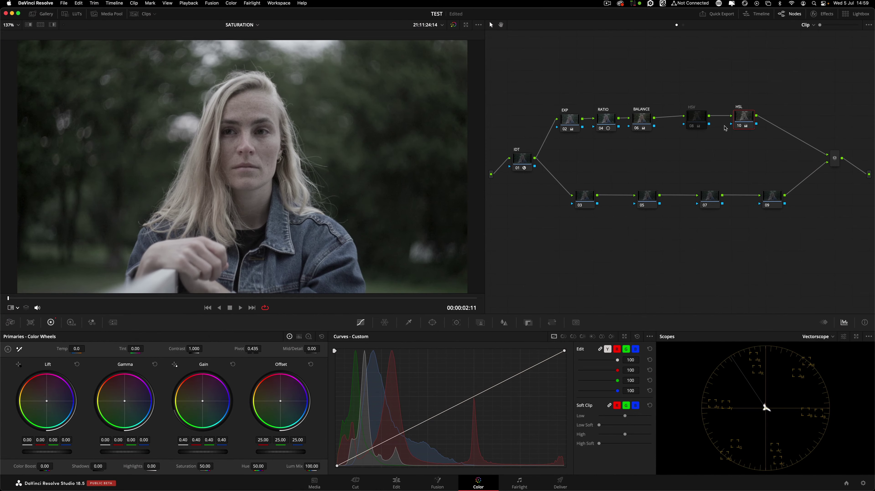
pyautogui.hotkey('ctrl', 'd')
# Step: Re-enable the HSV node and grab a still of its desaturated image from the viewer
pyautogui.click(693, 128)
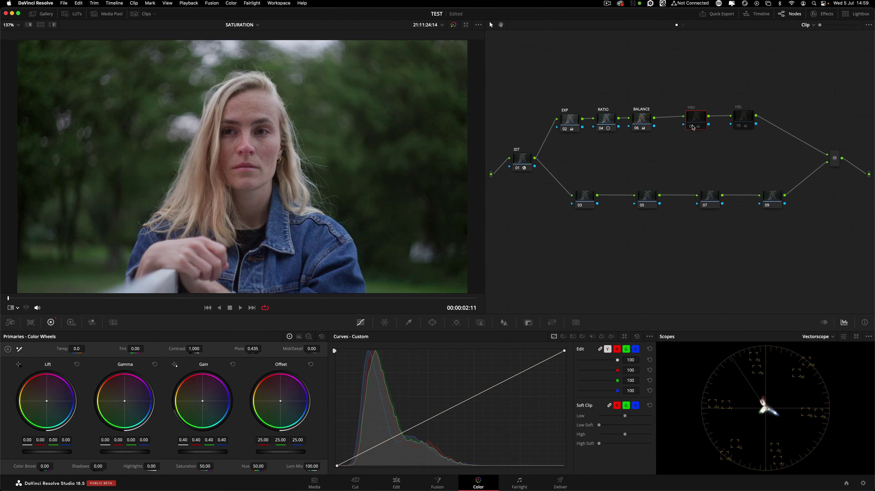
pyautogui.hotkey('ctrl', 'd')
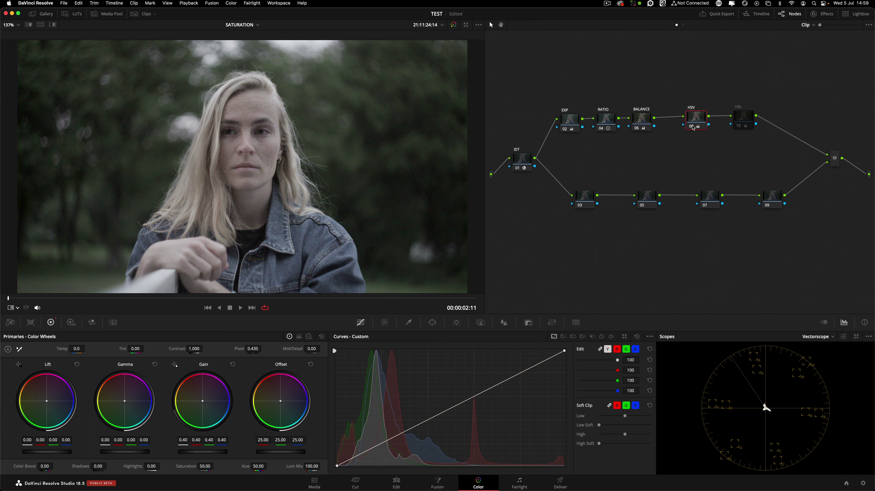
pyautogui.rightClick(243, 122)
pyautogui.click(264, 126)
# Step: Disable the HSV node, enable the HSL node and compare its image with the still using Image Wipe
pyautogui.click(691, 127)
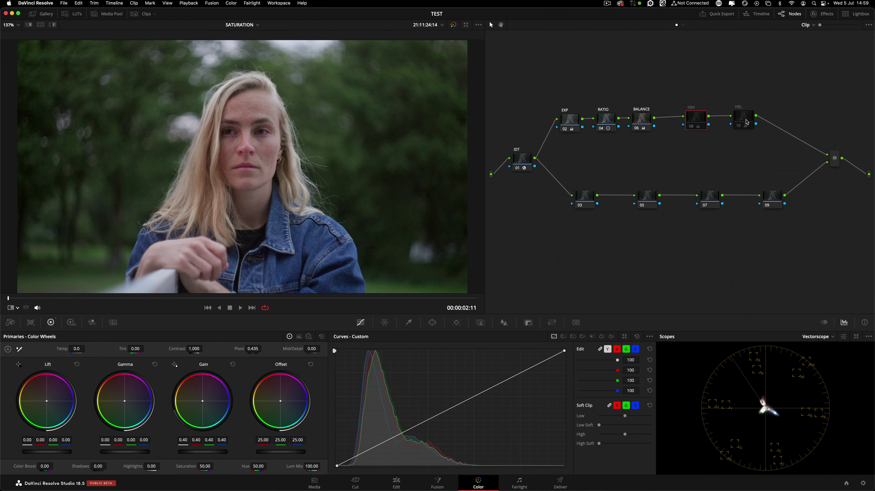
pyautogui.click(739, 127)
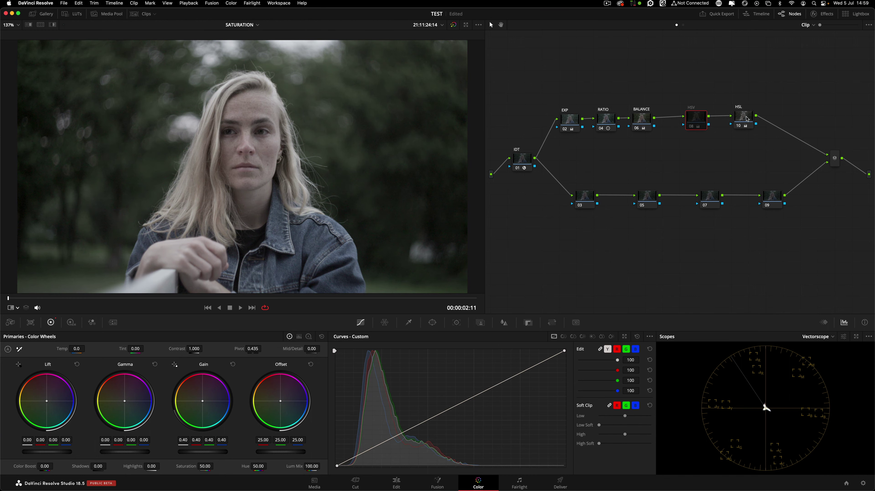
pyautogui.click(747, 119)
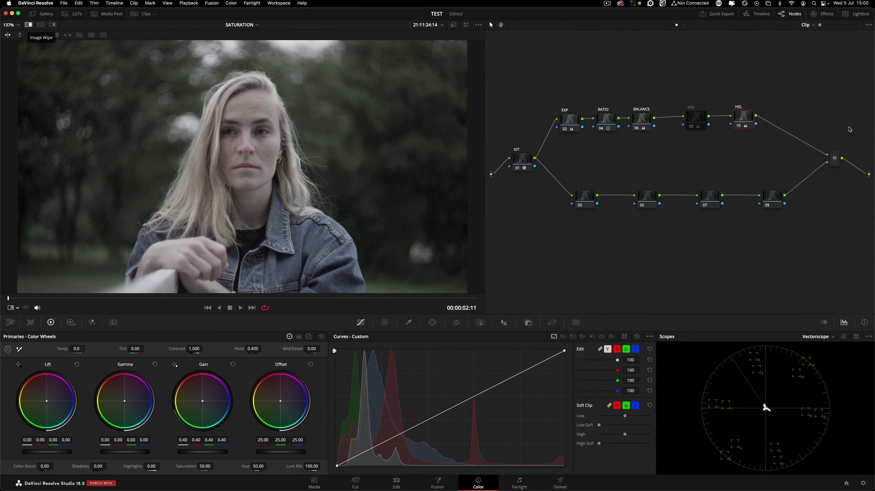
pyautogui.click(28, 24)
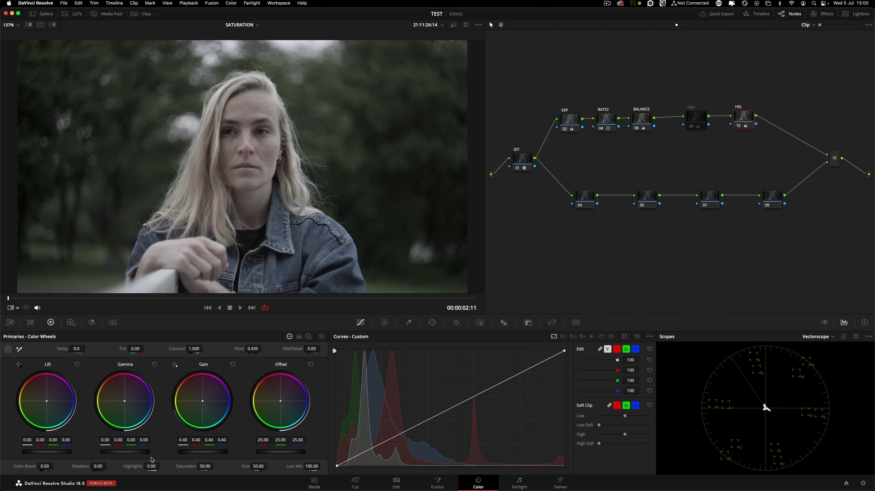
# Step: Try lowering the HSL node's master Gamma, then reset all of the node's primaries adjustments
pyautogui.moveTo(125, 451); pyautogui.dragTo(117, 452)
pyautogui.click(155, 364)
pyautogui.click(322, 336)
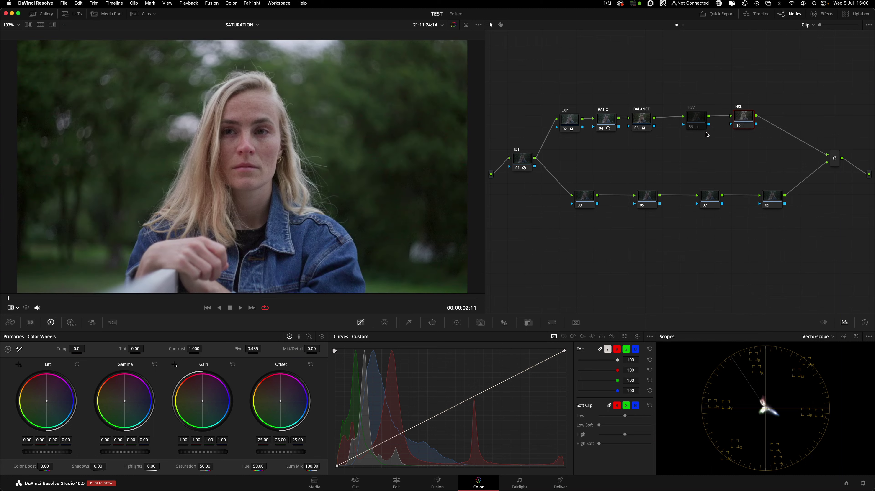
# Step: Add a serial node after the HSL node and enable Monochrome for it in the RGB Mixer
pyautogui.click(700, 120)
pyautogui.click(745, 118)
pyautogui.click(699, 118)
pyautogui.click(745, 120)
pyautogui.press('super+z')
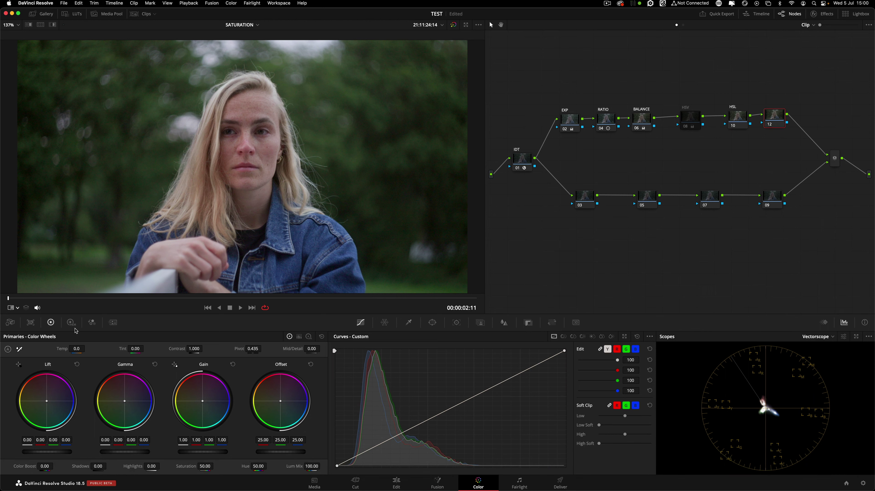
pyautogui.click(92, 322)
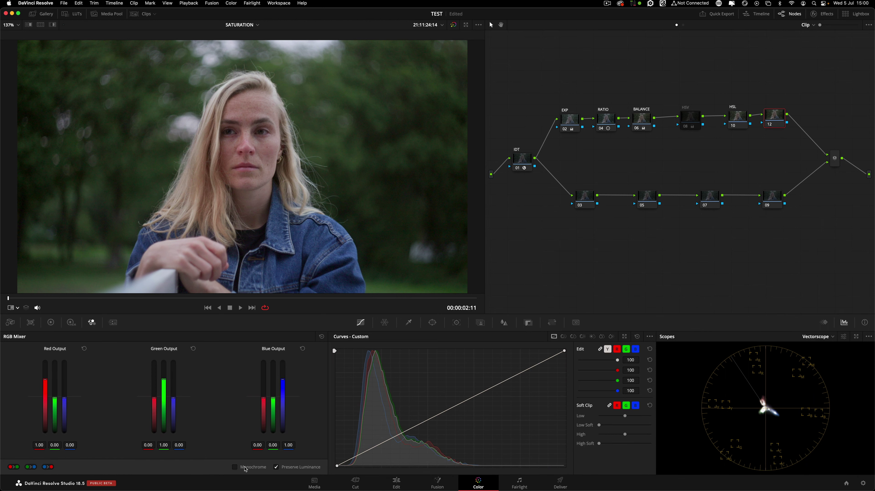
pyautogui.click(235, 467)
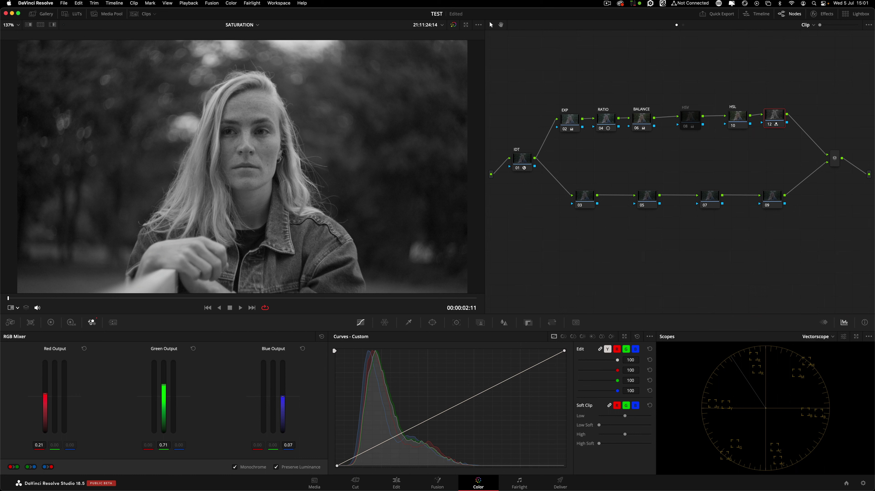
# Step: Set the new node's monochrome mix to Red -0.66, Green -0.93 and Blue -0.70
pyautogui.moveTo(163, 387); pyautogui.dragTo(163, 406)
pyautogui.moveTo(45, 396); pyautogui.dragTo(45, 409)
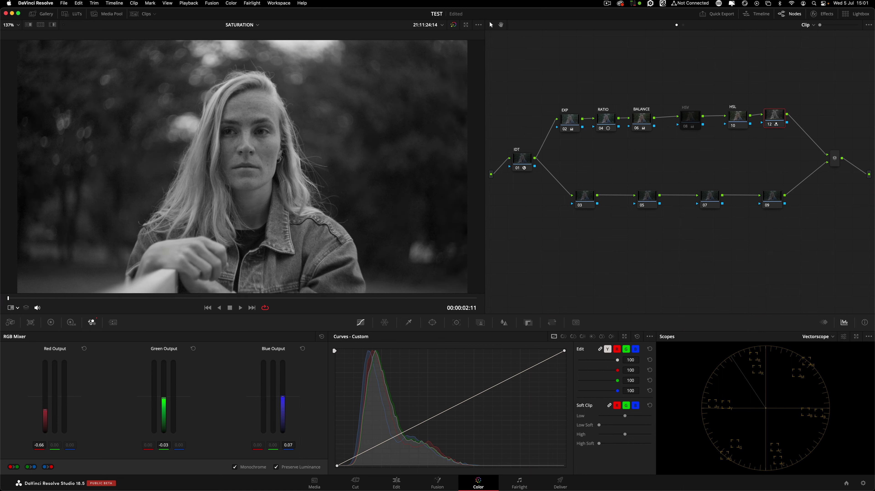
pyautogui.moveTo(163, 398)
pyautogui.mouseDown()
pyautogui.moveTo(164, 376)
pyautogui.moveTo(164, 409)
pyautogui.mouseUp()
pyautogui.moveTo(282, 399); pyautogui.dragTo(283, 401)
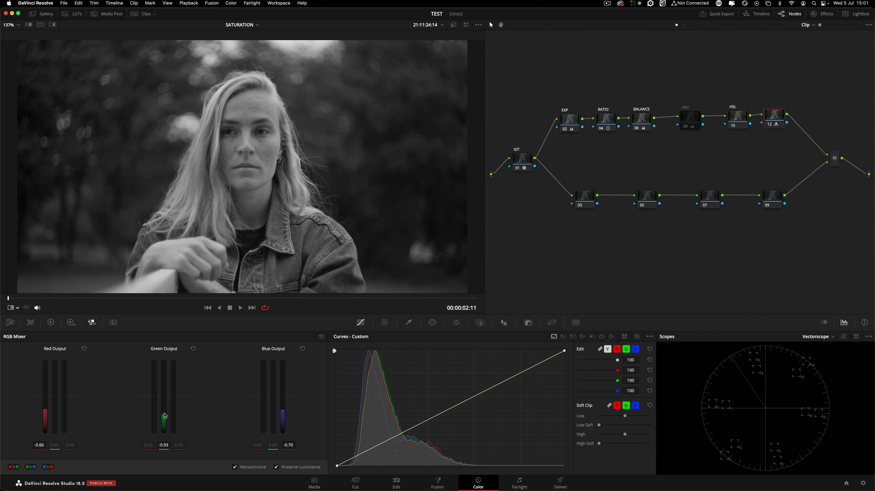
# Step: Set the Green monochrome mix to -0.94 in the RGB Mixer and toggle the Monochrome option
pyautogui.moveTo(163, 410); pyautogui.dragTo(163, 420)
pyautogui.moveTo(773, 121); pyautogui.dragTo(775, 121)
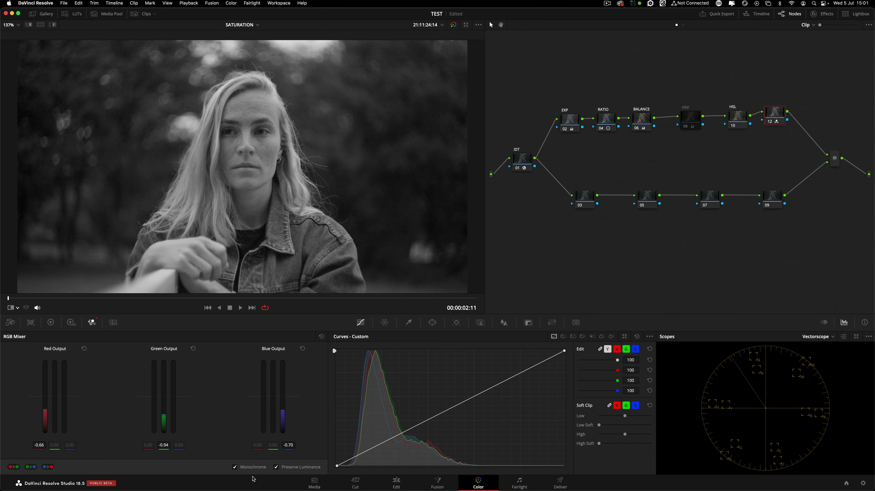
pyautogui.click(251, 469)
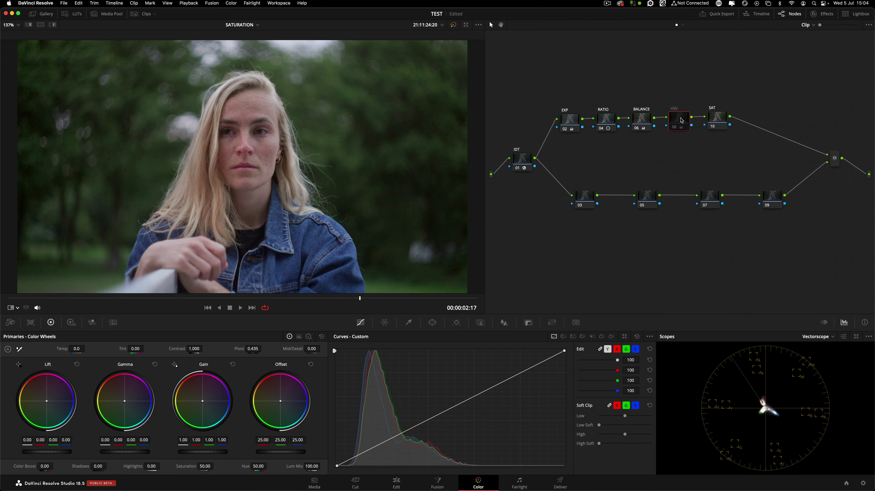
# Step: Delete the disabled HSV node and move the SAT node closer to the BALANCE node
pyautogui.press('BackSpace')
pyautogui.moveTo(702, 124); pyautogui.dragTo(697, 125)
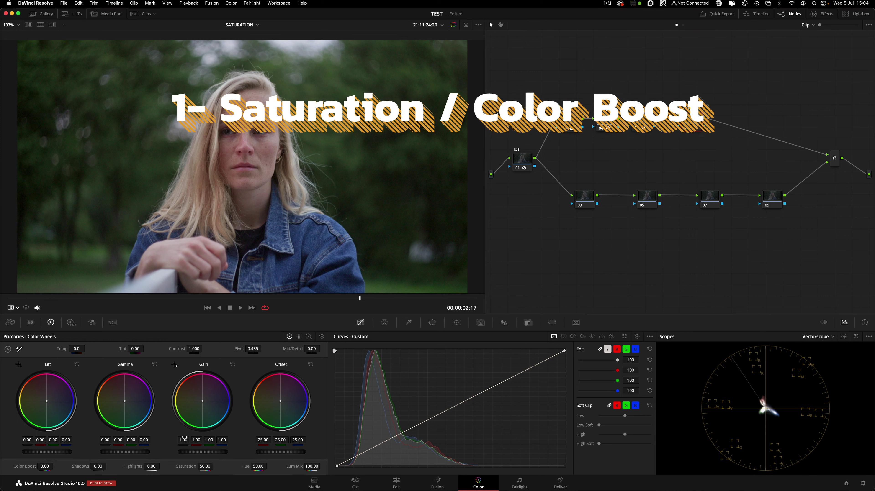
# Step: Review the HDR and primaries wheels, and the Lum Vs Sat, Sat Vs Sat and Sat Vs Lum curves
pyautogui.click(71, 323)
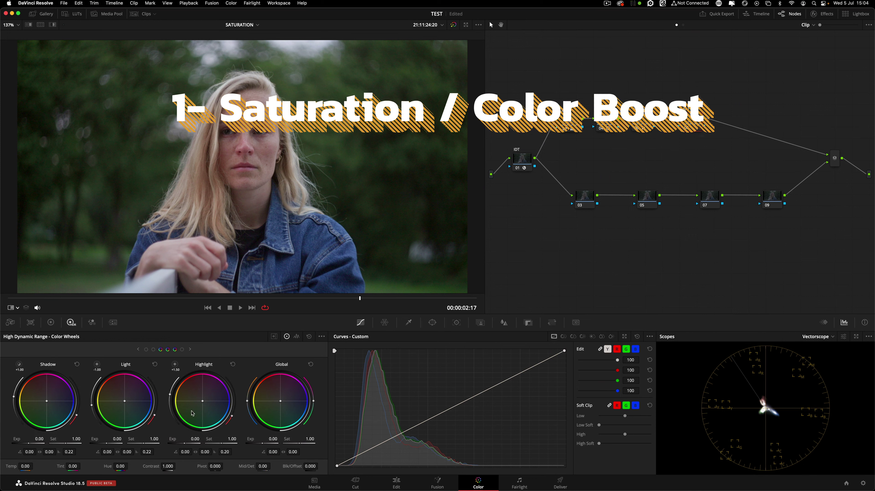
pyautogui.click(50, 323)
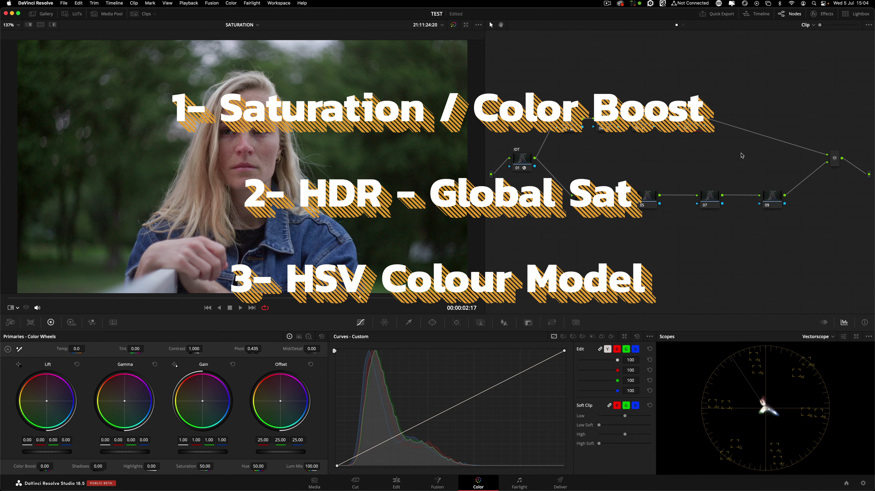
pyautogui.click(611, 336)
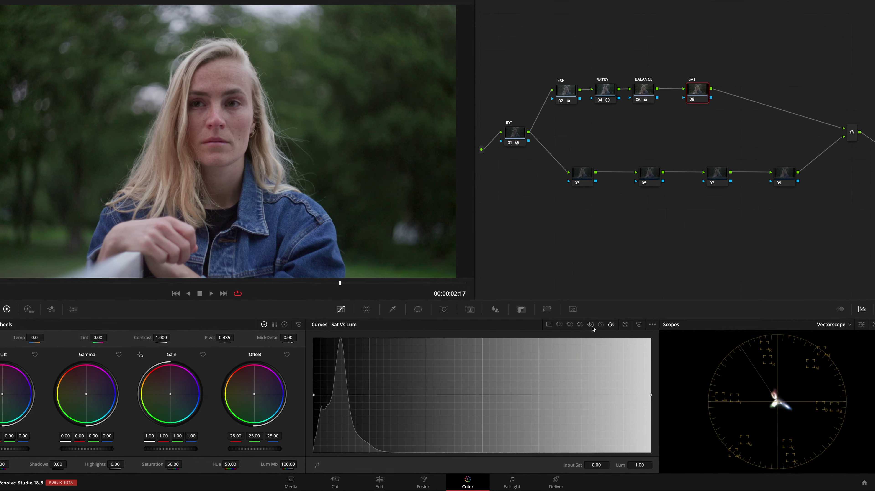
pyautogui.click(590, 325)
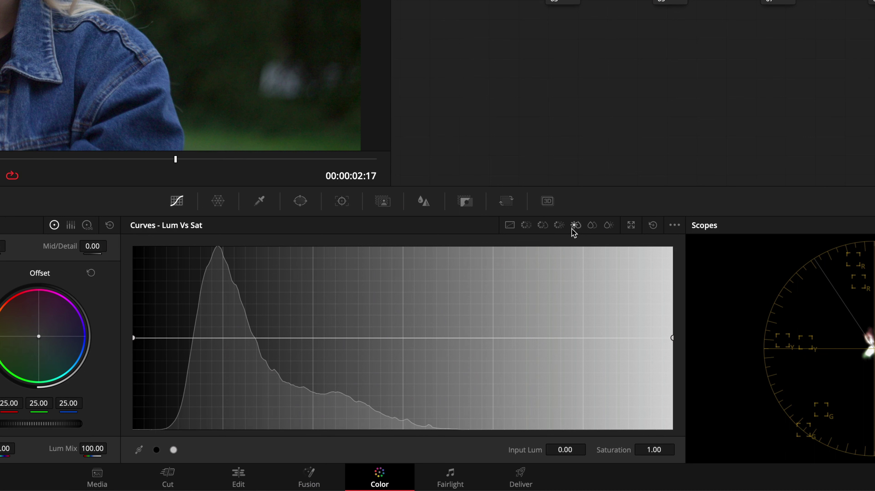
pyautogui.click(592, 226)
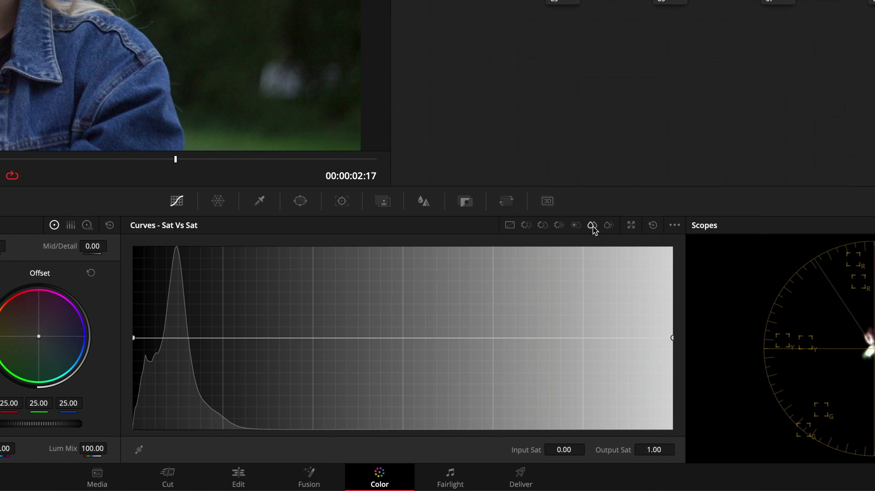
pyautogui.click(609, 226)
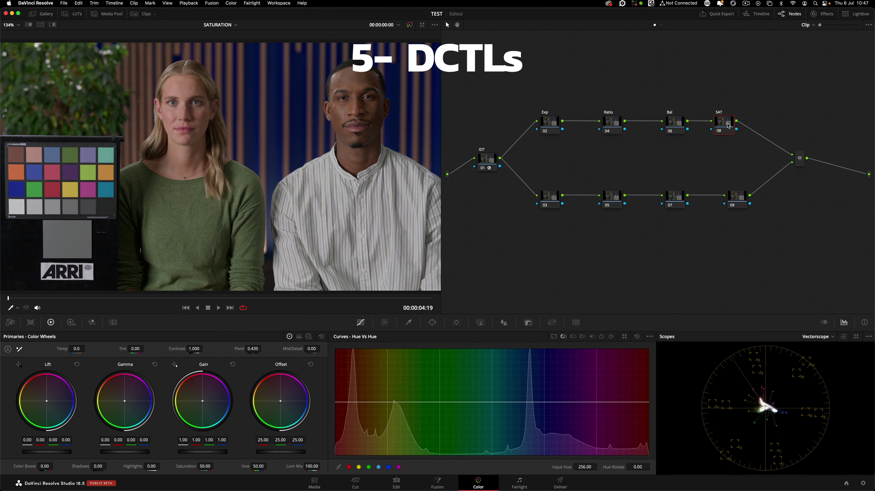
# Step: Apply the DCTL effect to the SAT node and choose Film_Density_OFX as its DCTL
pyautogui.moveTo(727, 124); pyautogui.dragTo(736, 124)
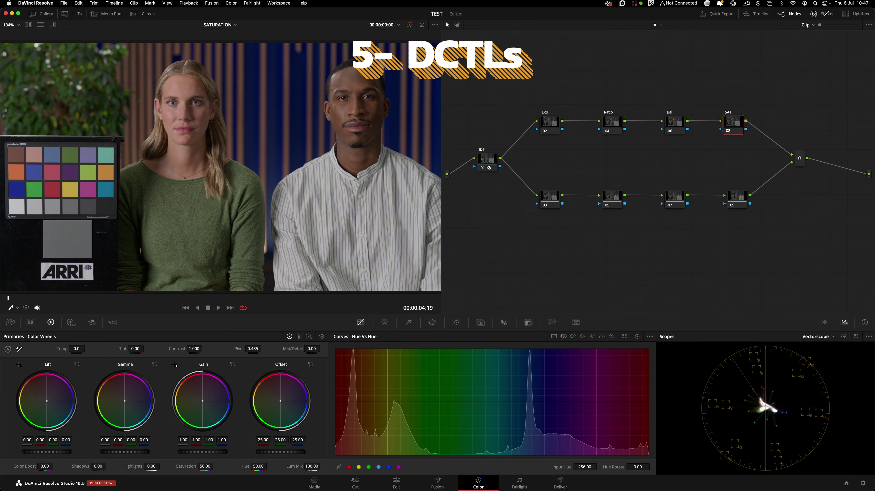
pyautogui.click(825, 13)
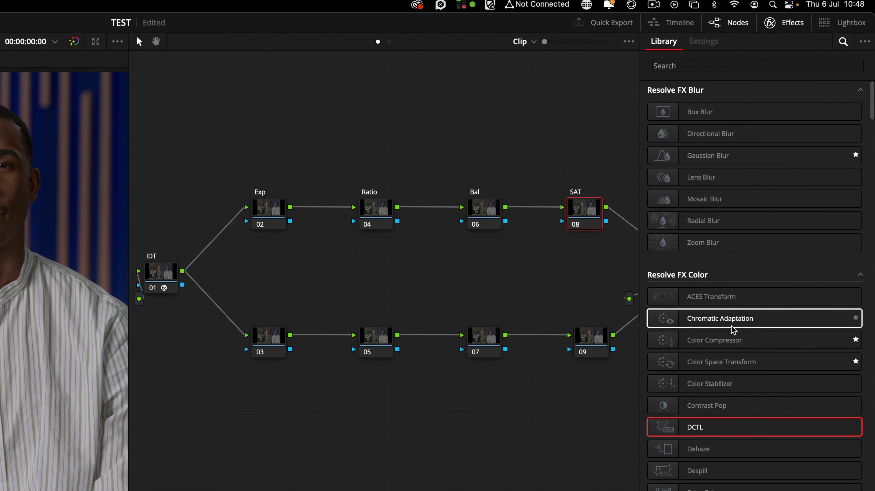
pyautogui.moveTo(708, 427); pyautogui.dragTo(587, 218)
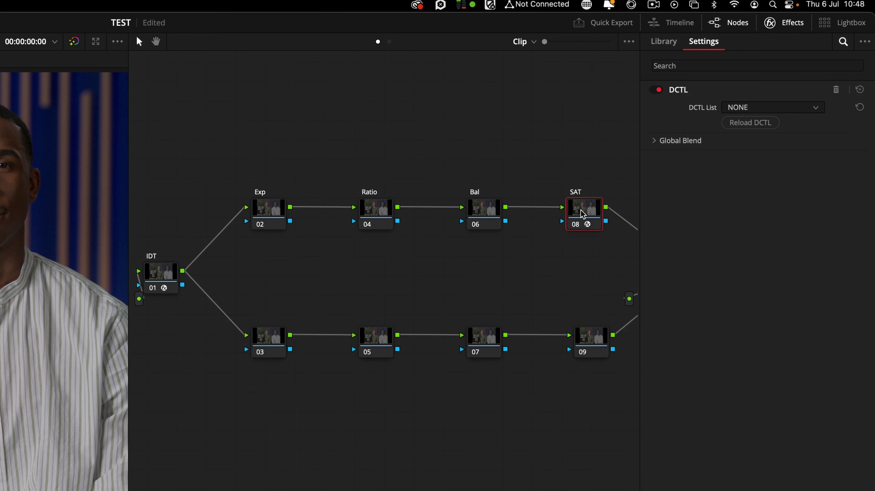
pyautogui.click(760, 108)
pyautogui.scroll(-5, 772, 203)
pyautogui.click(757, 135)
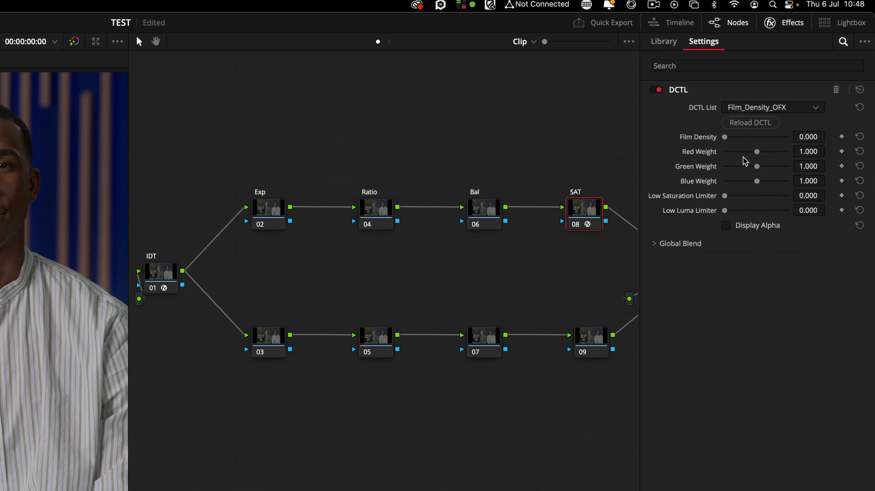
# Step: Open the LUT folder from the project's Color Management settings, examine its DCTL subfolder, and leave the settings unsaved
pyautogui.hotkey('shift', '9')
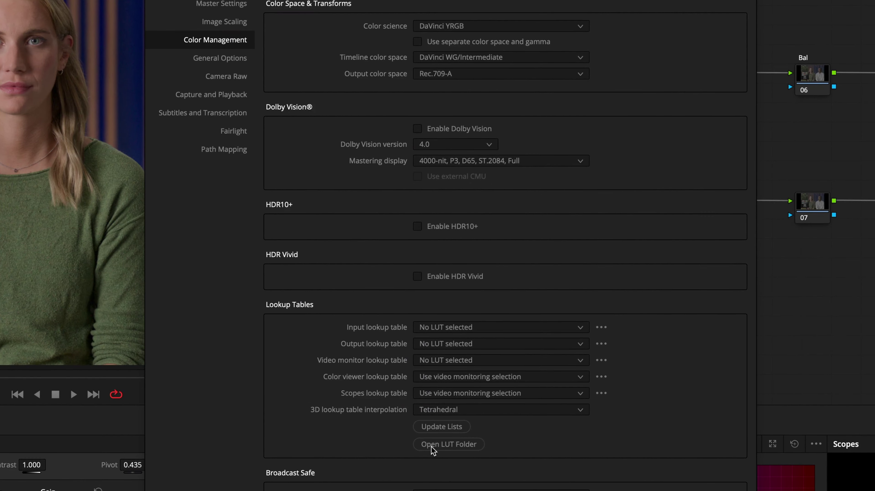
pyautogui.click(469, 446)
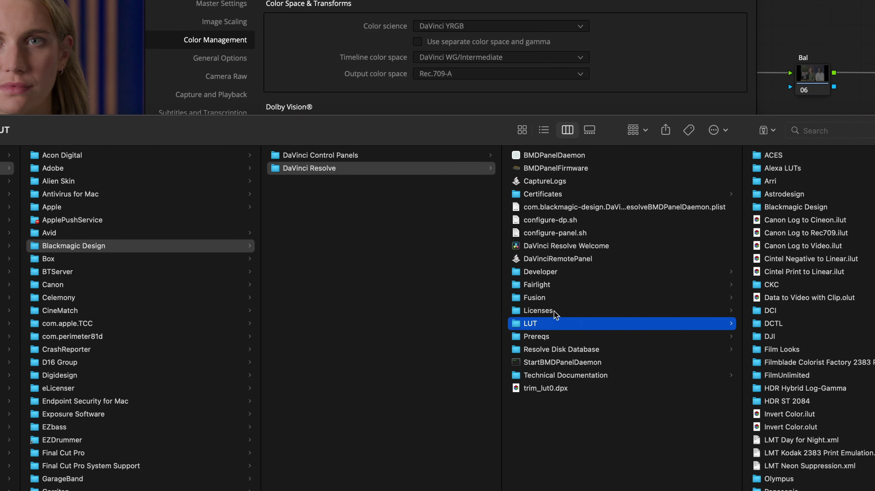
pyautogui.click(783, 326)
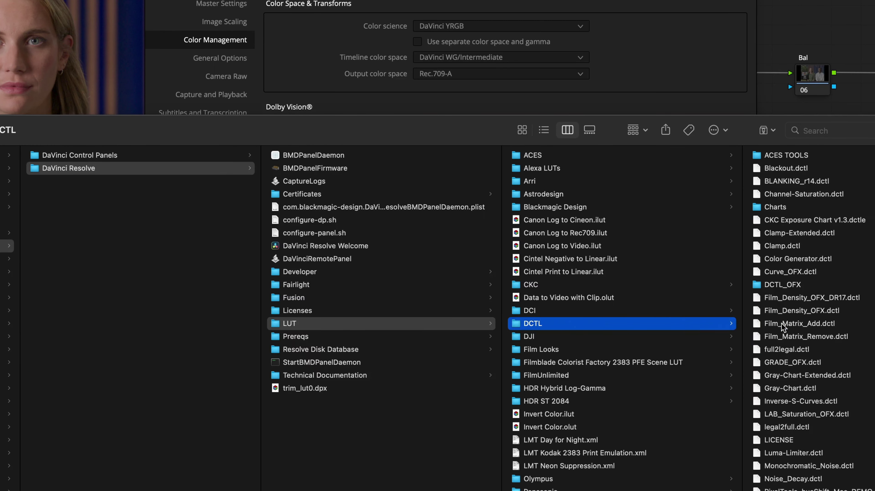
pyautogui.scroll(-2, 806, 194)
pyautogui.scroll(3, 806, 193)
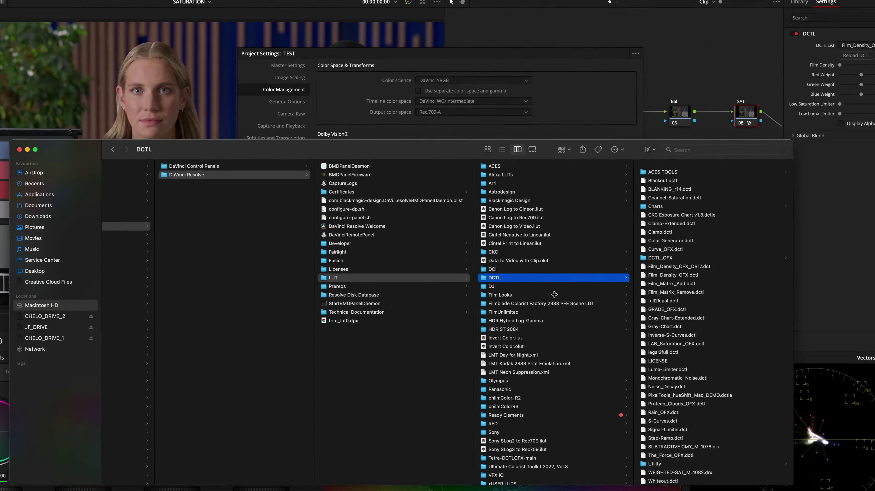
pyautogui.press('super+w')
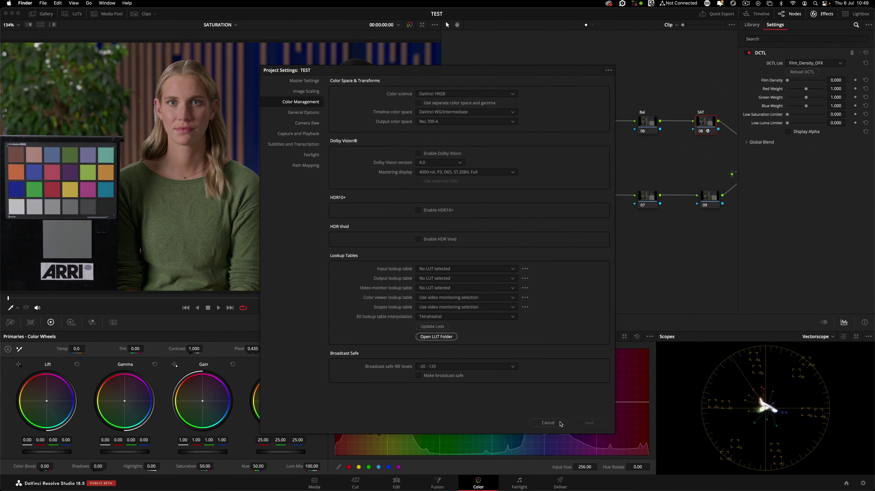
pyautogui.click(560, 423)
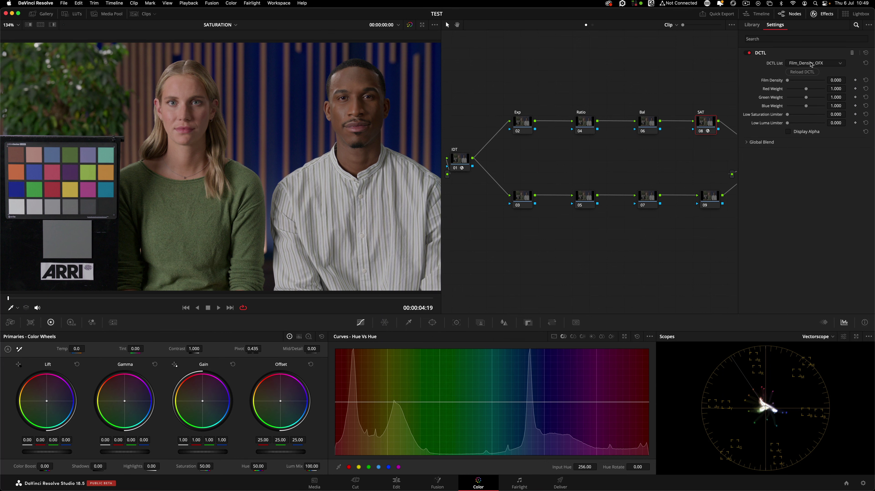
# Step: Reselect Film_Density_OFX for the DCTL effect and place a floating vectorscope window over the node graph
pyautogui.click(825, 64)
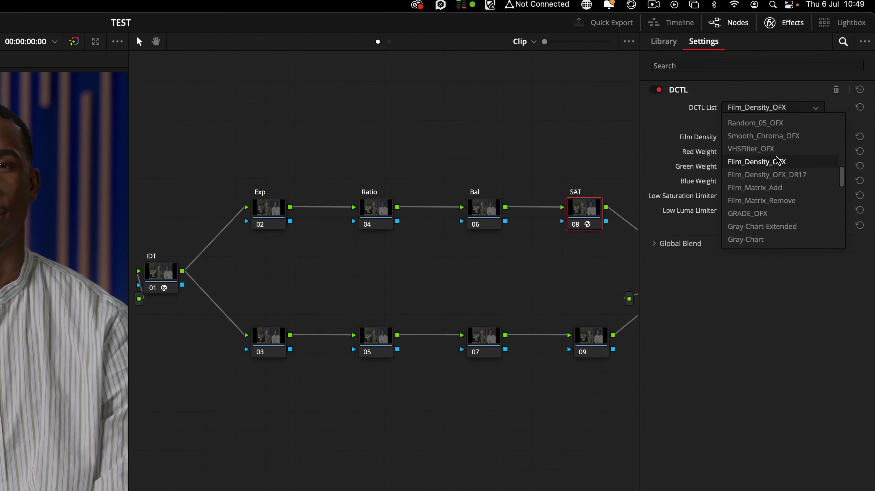
pyautogui.click(778, 161)
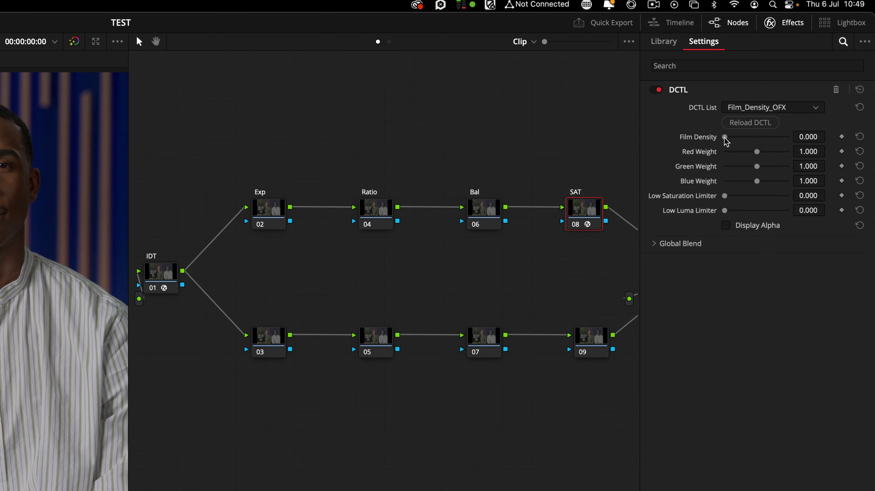
pyautogui.press('shift+super+w')
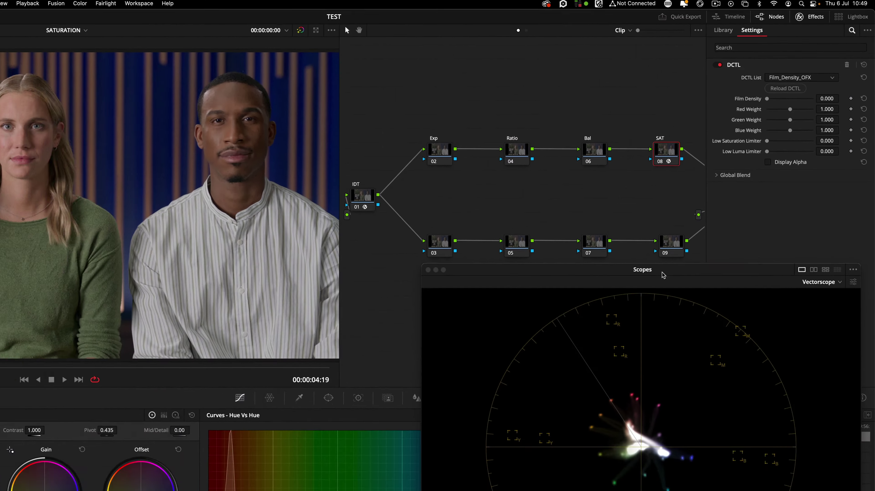
pyautogui.moveTo(574, 377); pyautogui.dragTo(463, 251)
# Step: Compare Film Density at 2.000 and 0.000 on the vectorscope, leaving it set to 2.000
pyautogui.moveTo(786, 80); pyautogui.dragTo(843, 85)
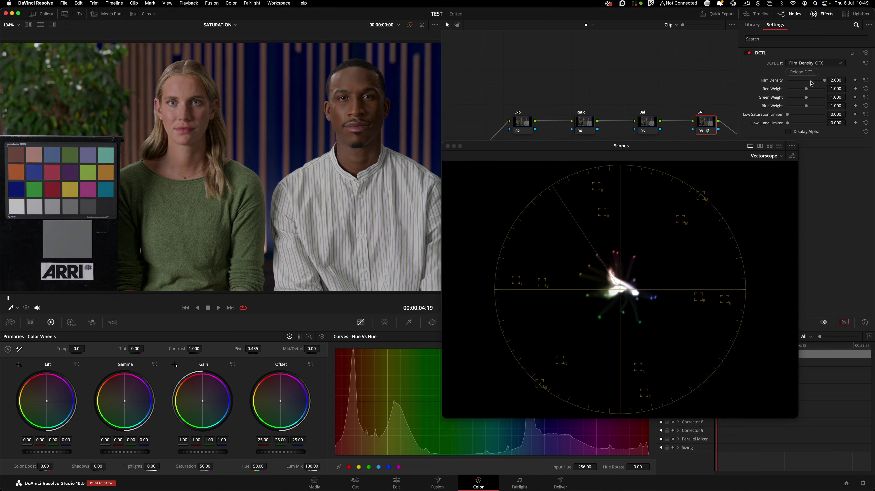
pyautogui.moveTo(825, 82); pyautogui.dragTo(761, 82)
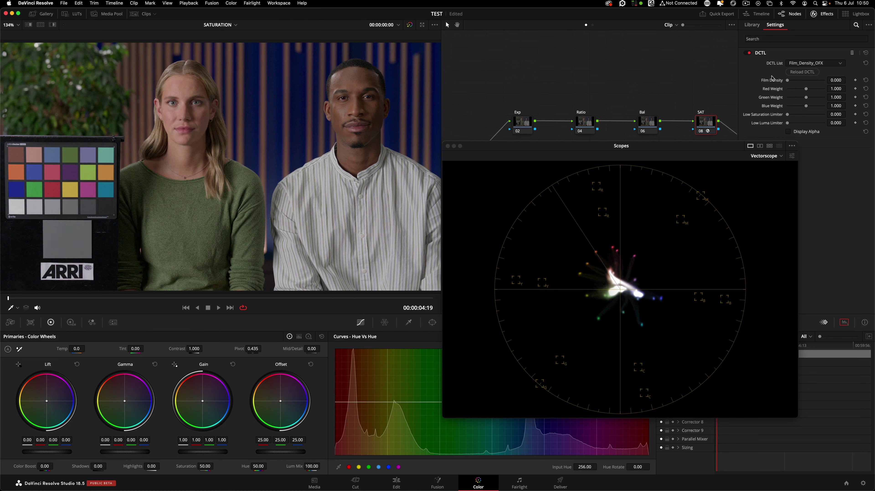
pyautogui.moveTo(787, 80); pyautogui.dragTo(830, 83)
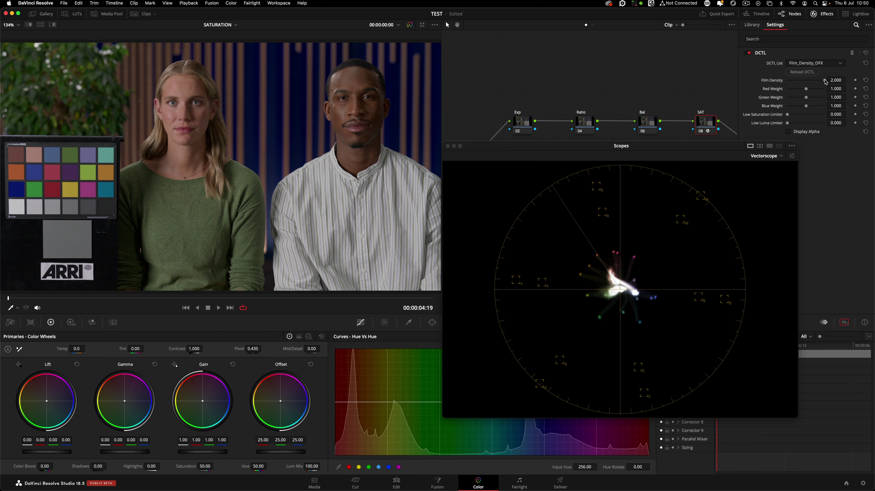
# Step: Switch the DCTL effect off and on repeatedly to compare the image and vectorscope with and without film density
pyautogui.click(748, 53)
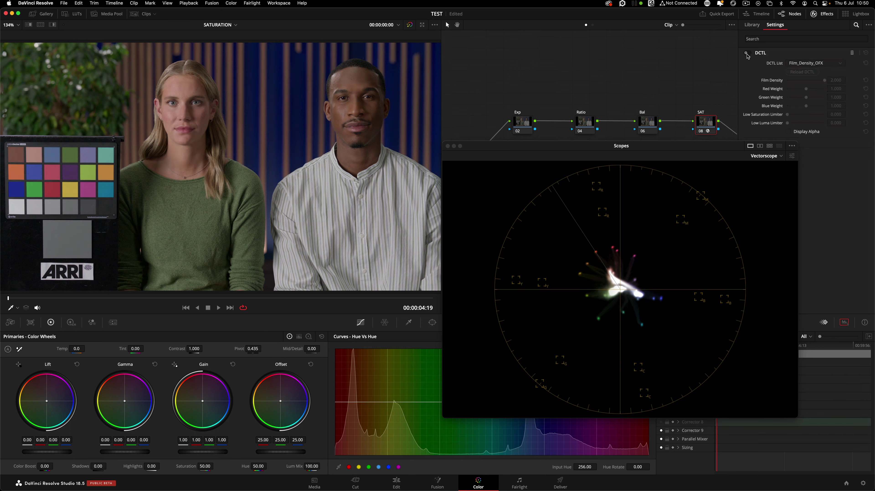
pyautogui.click(747, 54)
pyautogui.click(748, 54)
pyautogui.click(747, 54)
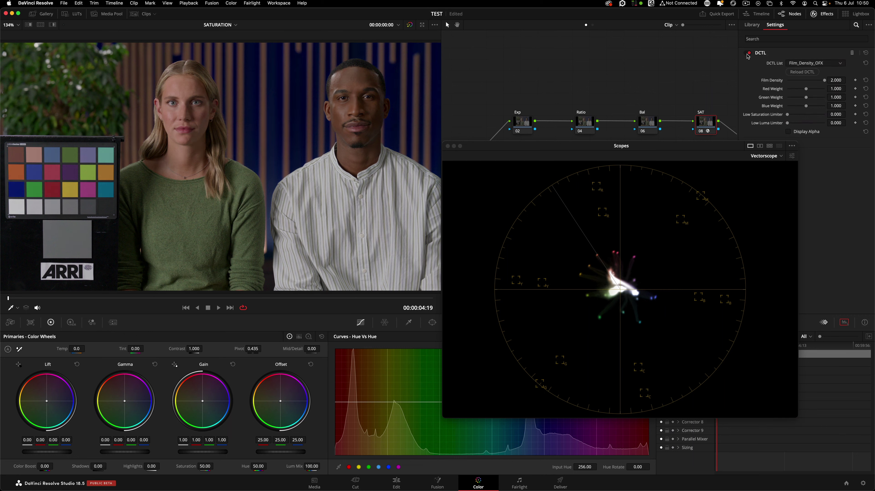
pyautogui.click(747, 53)
pyautogui.click(747, 53)
pyautogui.click(748, 53)
pyautogui.click(747, 54)
pyautogui.click(748, 54)
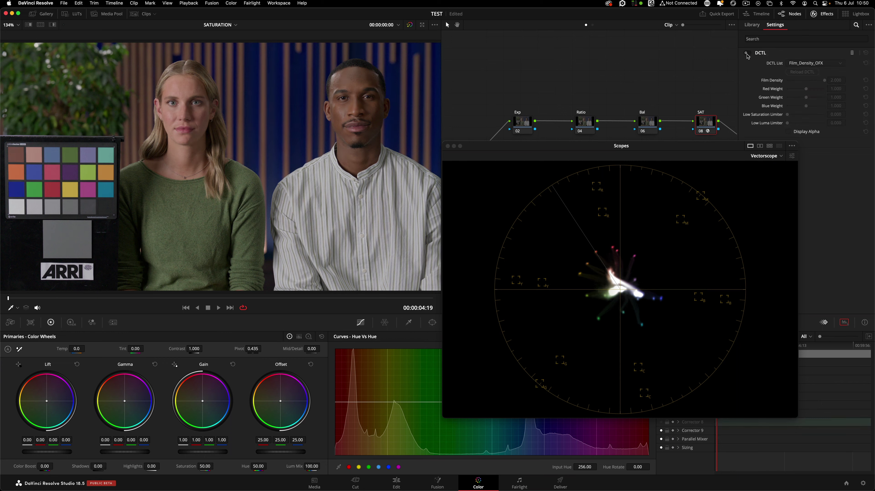
pyautogui.click(748, 54)
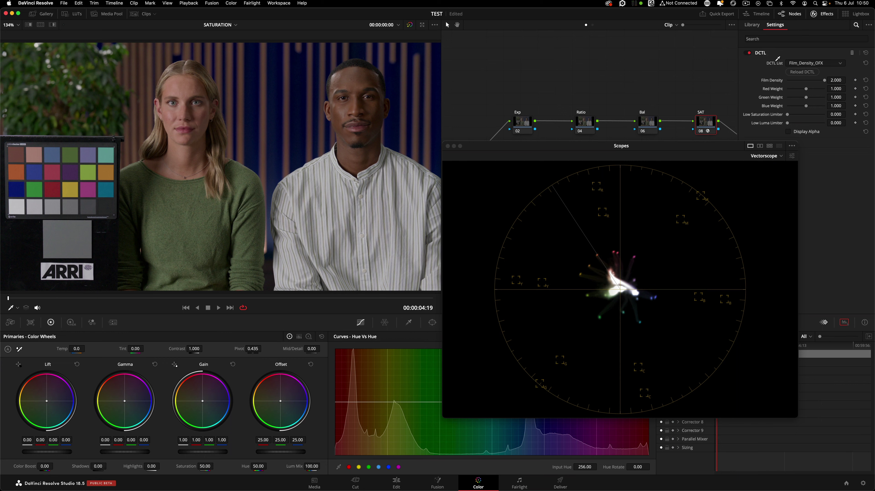
pyautogui.click(748, 52)
pyautogui.click(749, 53)
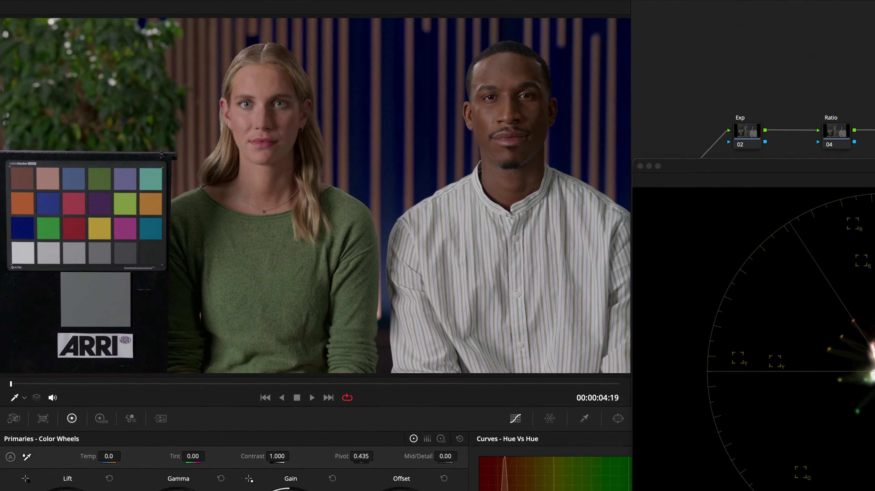
# Step: Enable Display Alpha for the DCTL and try the Low Saturation Limiter at 0.376 and 1.000
pyautogui.click(787, 132)
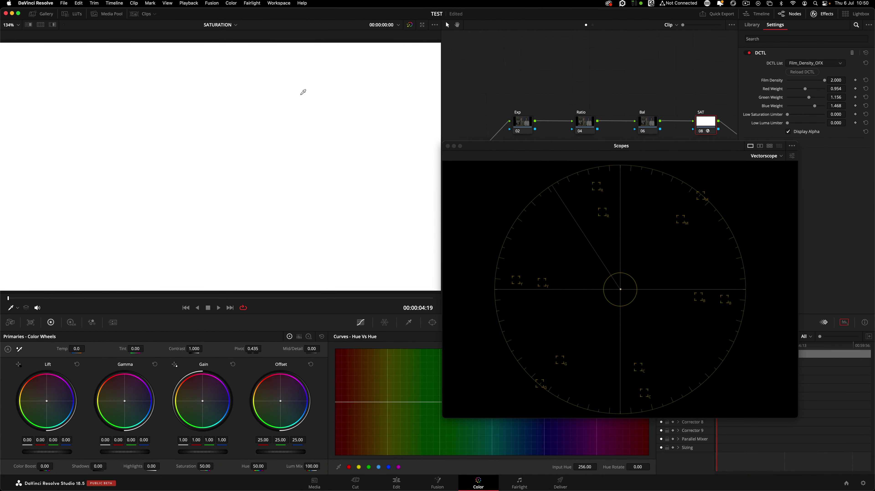
pyautogui.moveTo(794, 113); pyautogui.dragTo(801, 113)
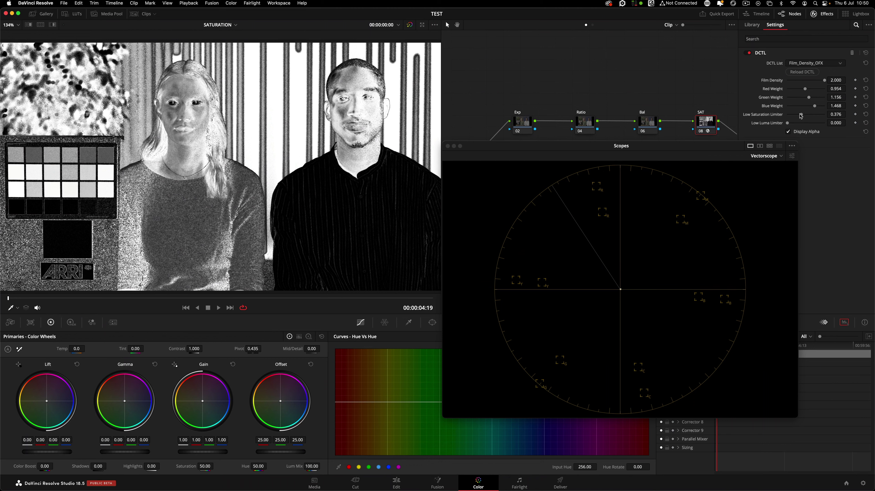
pyautogui.moveTo(801, 116); pyautogui.dragTo(839, 117)
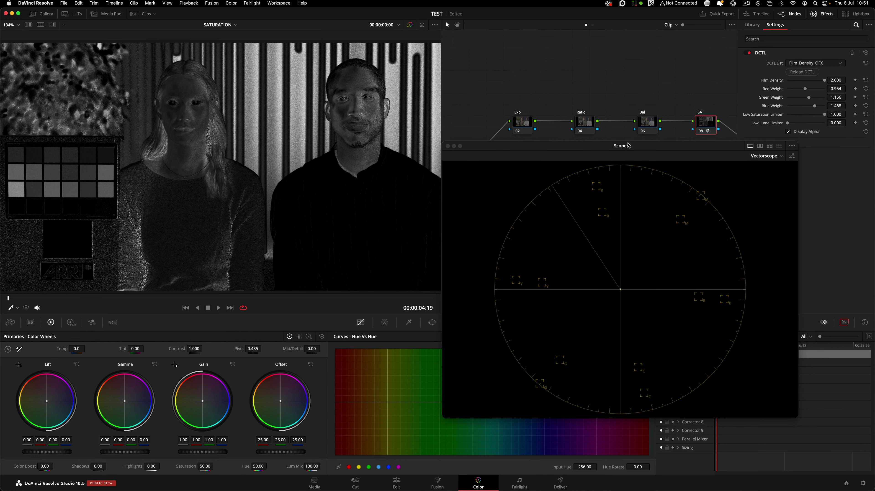
# Step: Set the Low Luma Limiter to 0.642 and the Low Saturation Limiter to 0.211, then move the scopes window clear of the effect settings
pyautogui.moveTo(787, 124); pyautogui.dragTo(812, 124)
pyautogui.moveTo(788, 115)
pyautogui.mouseDown()
pyautogui.moveTo(805, 117)
pyautogui.moveTo(795, 118)
pyautogui.mouseUp()
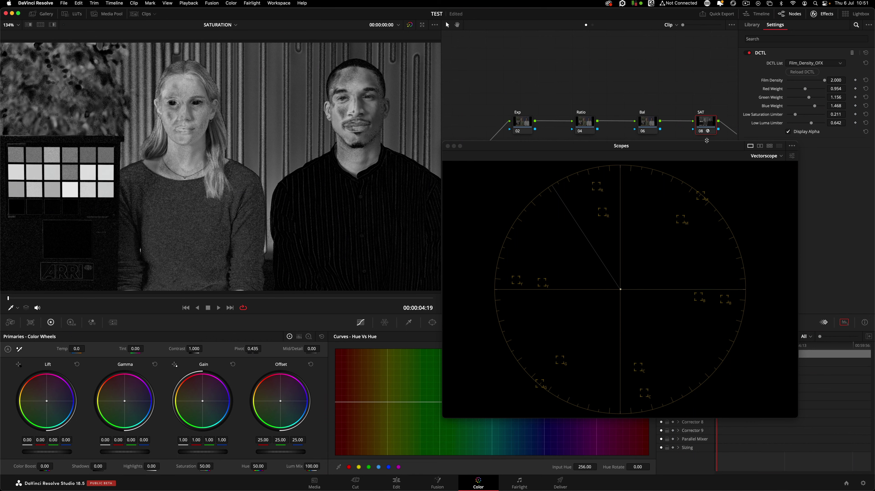
pyautogui.moveTo(757, 145); pyautogui.dragTo(755, 155)
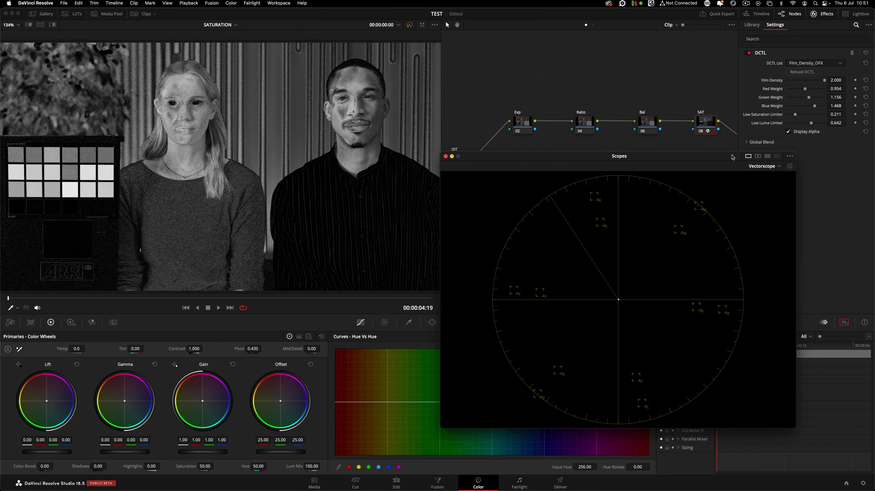
# Step: Try a Global Blend of 0.881 on the Film_Density_OFX effect and turn off Display Alpha
pyautogui.click(745, 142)
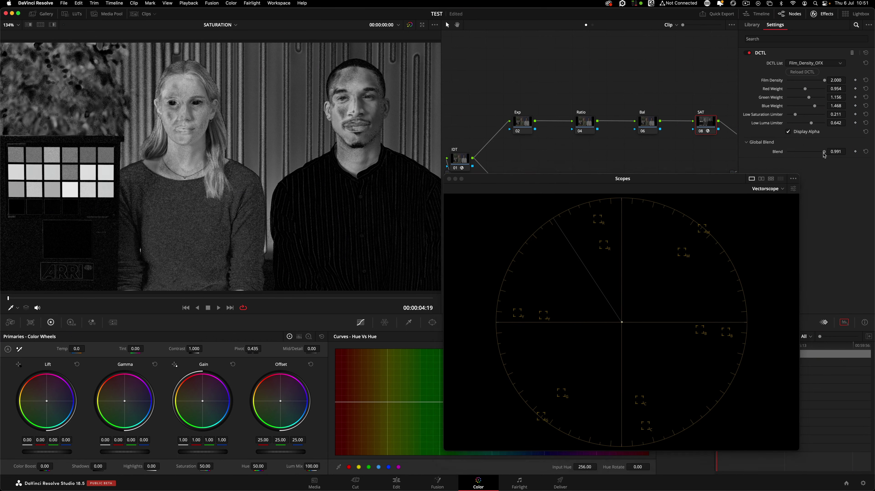
pyautogui.moveTo(824, 156); pyautogui.dragTo(807, 156)
pyautogui.doubleClick(806, 154)
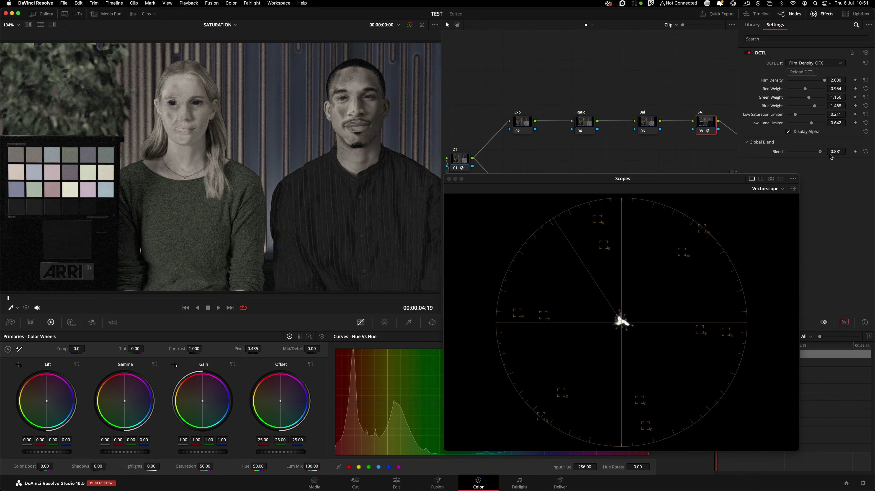
pyautogui.click(788, 132)
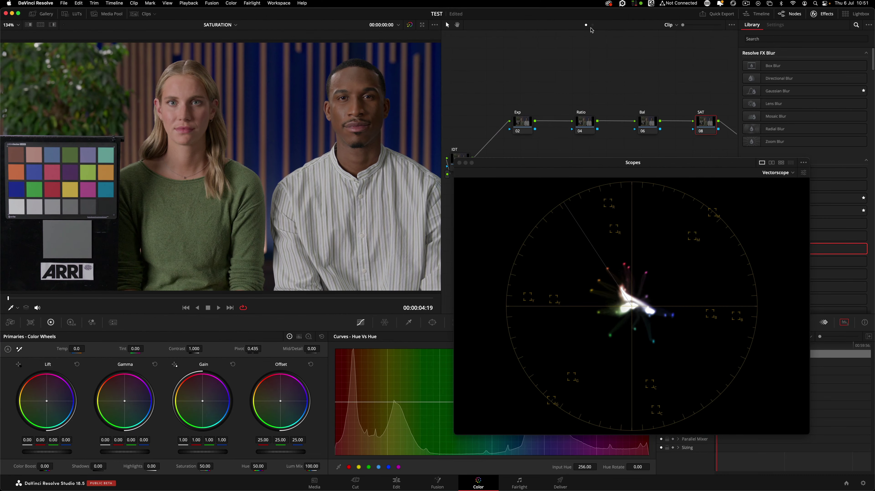
# Step: Switch the node graph from clip to timeline level, space out the C Density and ODT nodes, and select C Density
pyautogui.click(591, 26)
pyautogui.moveTo(591, 138); pyautogui.dragTo(600, 134)
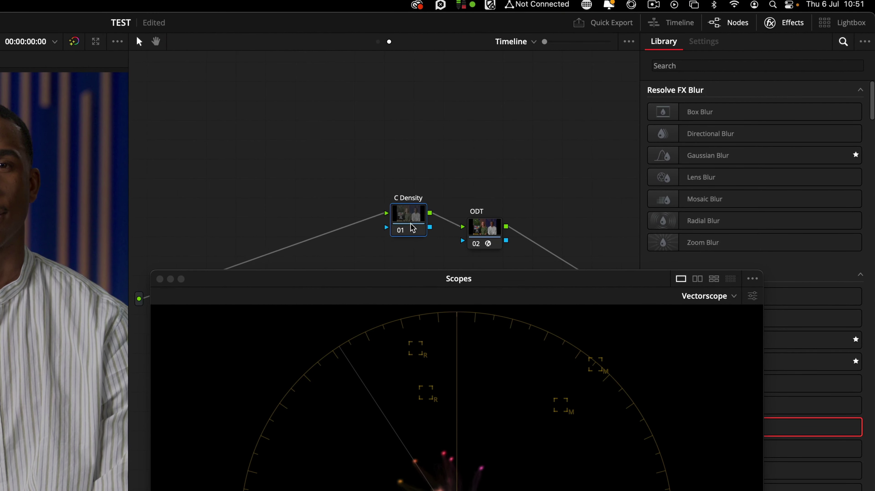
pyautogui.moveTo(404, 231); pyautogui.dragTo(414, 234)
pyautogui.moveTo(487, 236); pyautogui.dragTo(494, 230)
pyautogui.click(416, 223)
pyautogui.moveTo(415, 223); pyautogui.dragTo(409, 222)
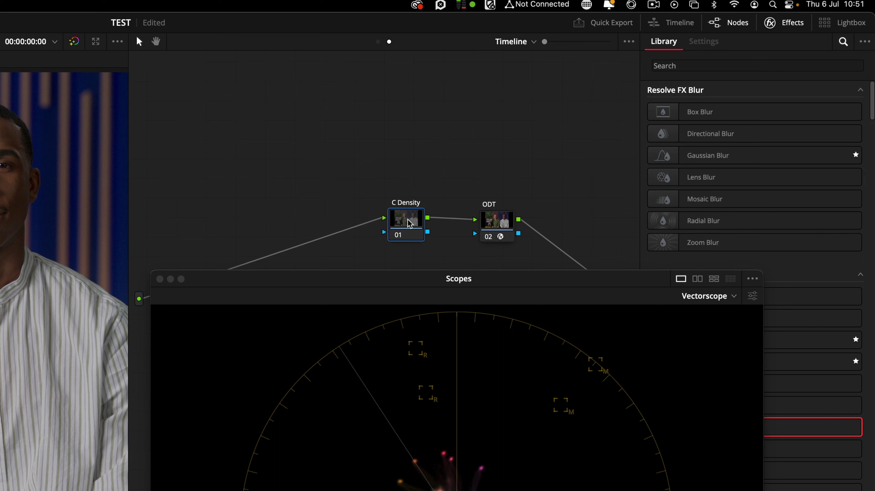
# Step: Add a DCTL effect to the C Density node and load PixelTools_hueShift_Mac_DEMO in it
pyautogui.scroll(-5, 764, 233)
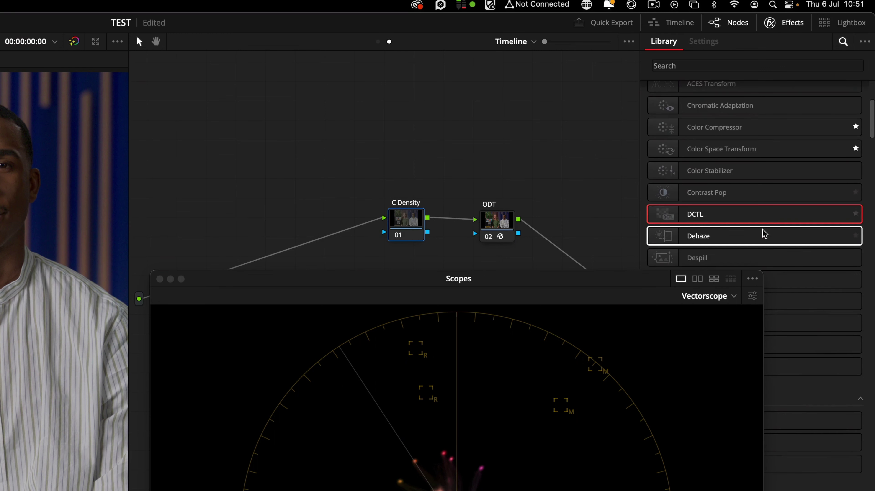
pyautogui.moveTo(698, 214); pyautogui.dragTo(420, 223)
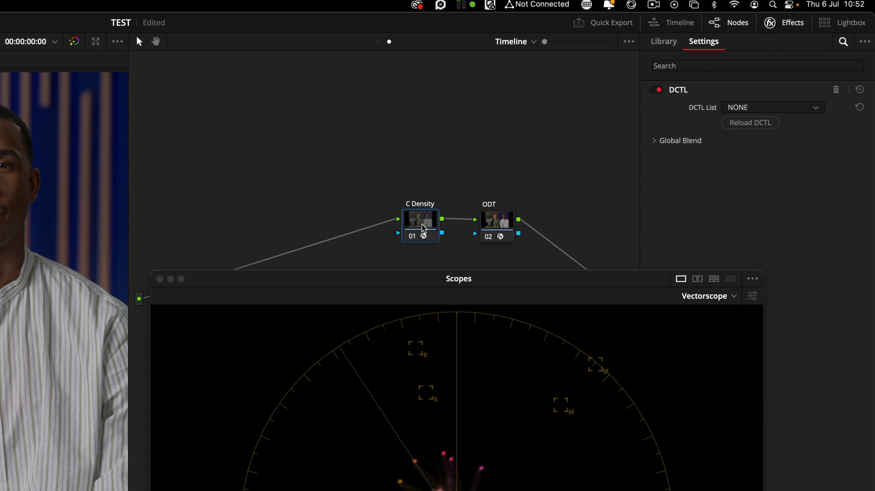
pyautogui.click(759, 109)
pyautogui.scroll(-5, 780, 223)
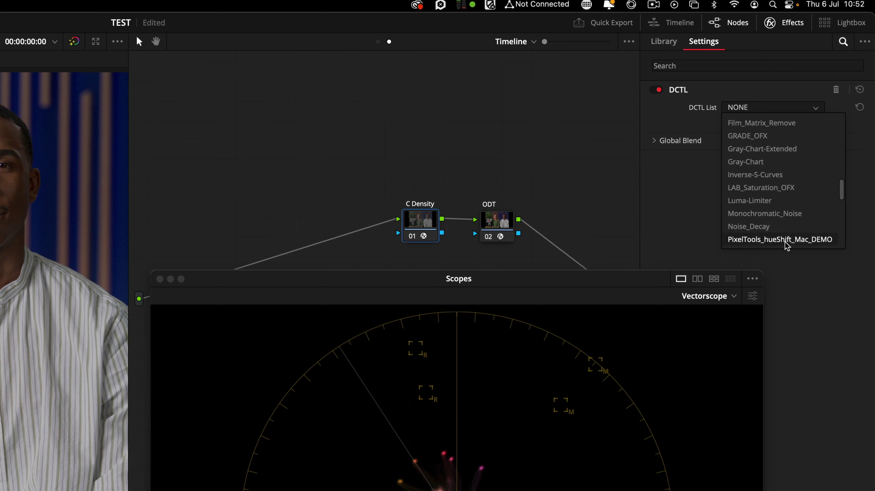
pyautogui.click(796, 241)
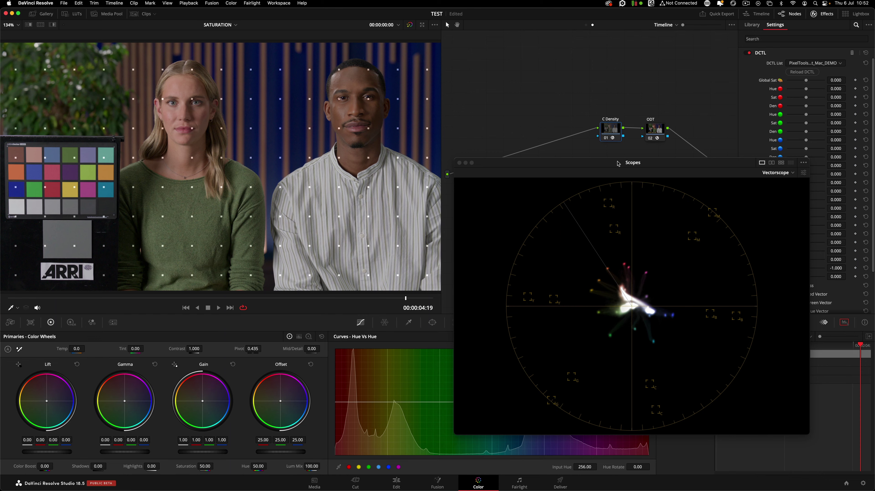
# Step: Move the scopes window clear of the DCTL settings and look through the hue, saturation, density and vector controls
pyautogui.moveTo(618, 164); pyautogui.dragTo(562, 150)
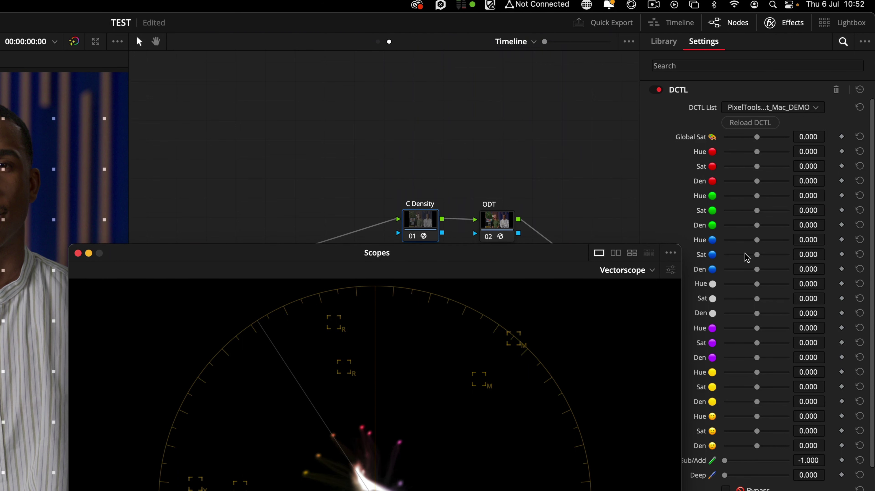
pyautogui.scroll(-3, 745, 257)
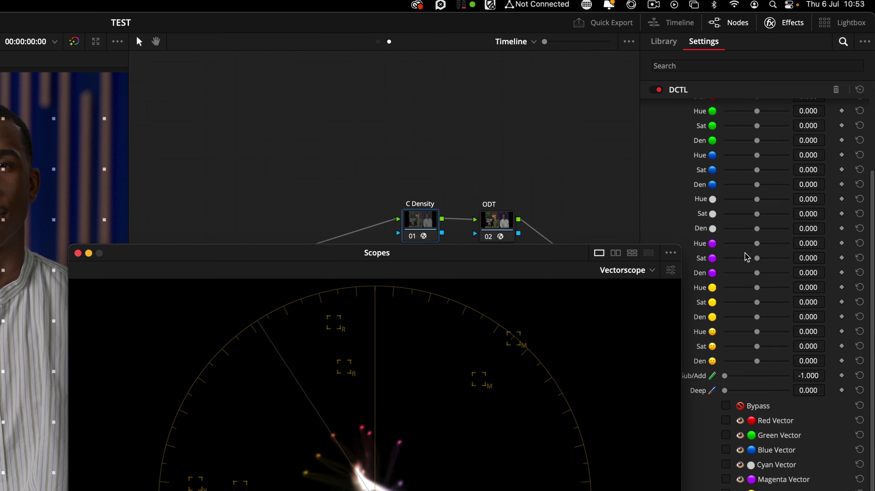
pyautogui.moveTo(560, 260); pyautogui.dragTo(517, 157)
pyautogui.scroll(3, 760, 140)
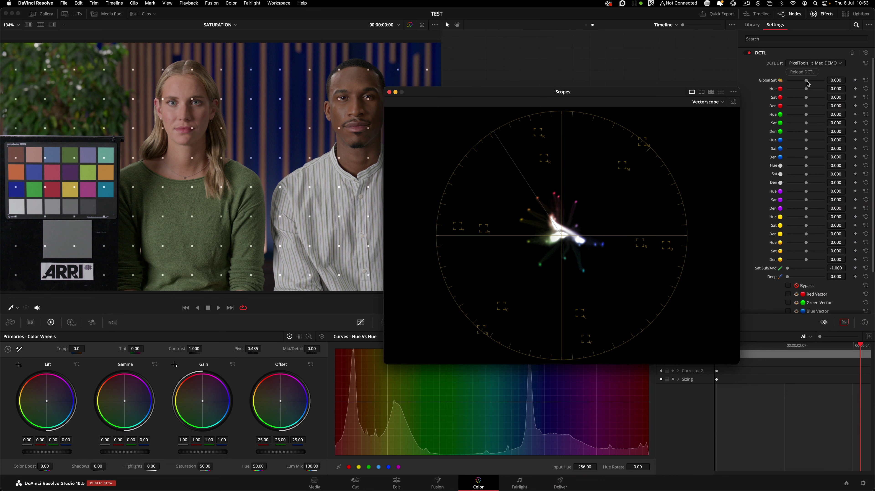
# Step: Try Global Sat at 1.000, reduce it to 0.321, and switch the C Density node off and on repeatedly to compare the image and vectorscope
pyautogui.moveTo(805, 80); pyautogui.dragTo(827, 86)
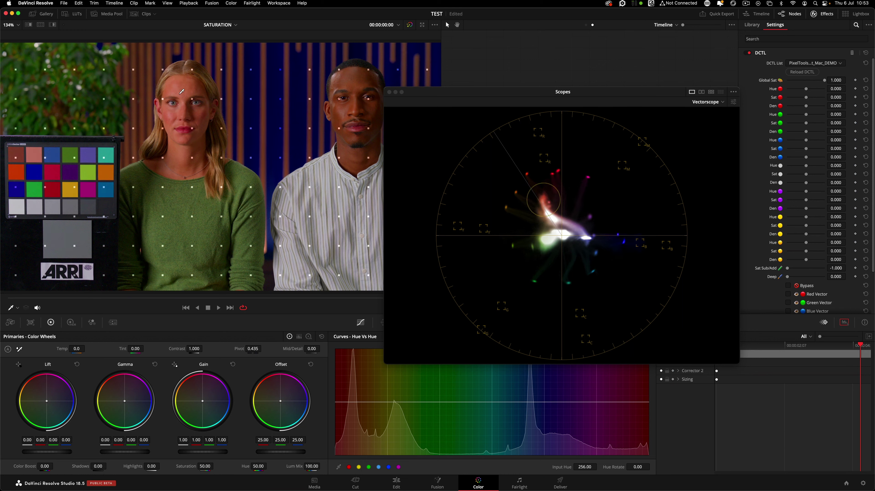
pyautogui.click(812, 81)
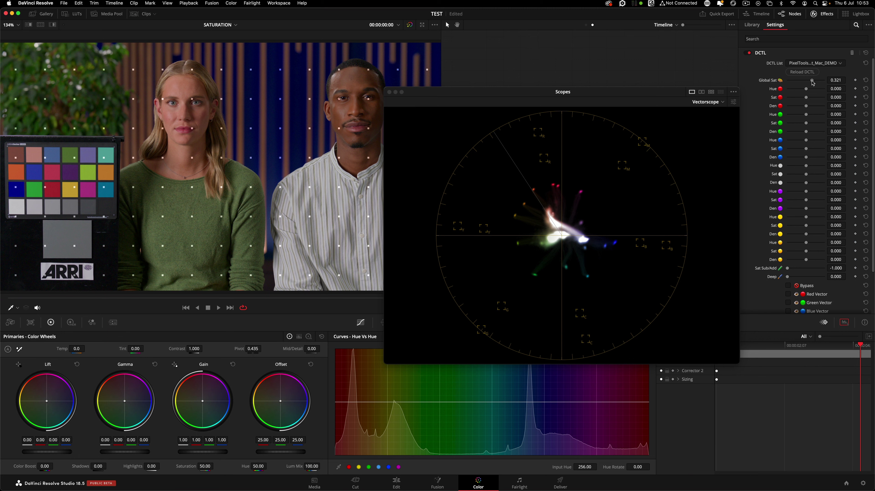
pyautogui.press('super+d')
pyautogui.press('super+d')
pyautogui.press('super+d')
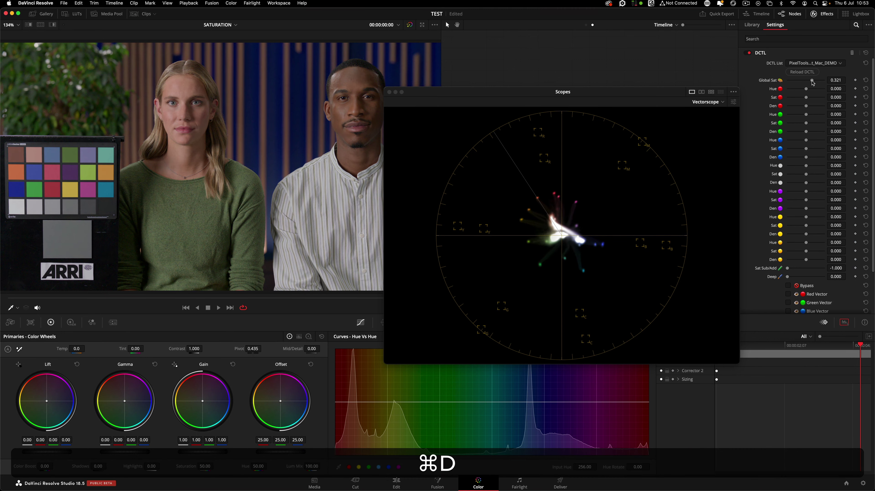
pyautogui.press('super+d')
pyautogui.press('super+d')
pyautogui.press('super+d')
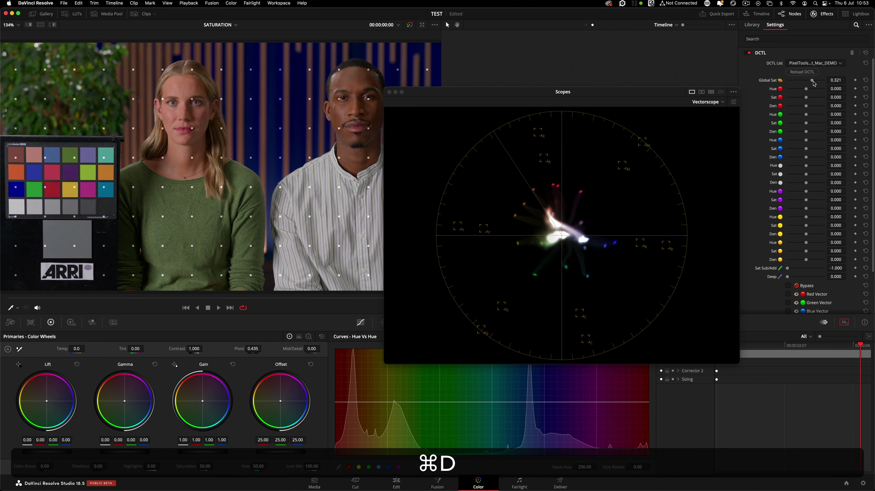
pyautogui.press('super+d')
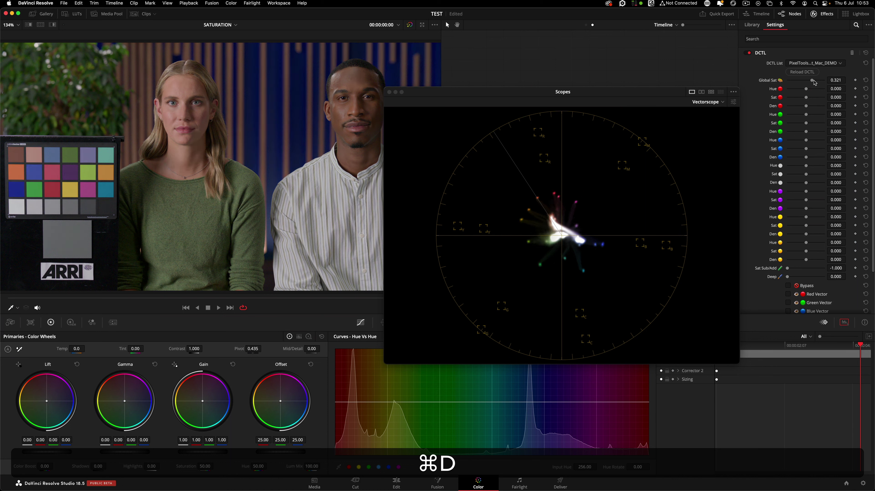
pyautogui.press('super+d')
# Step: Lower Global Sat to 0.284 and compare the image with the C Density node off and on
pyautogui.moveTo(814, 83); pyautogui.dragTo(811, 85)
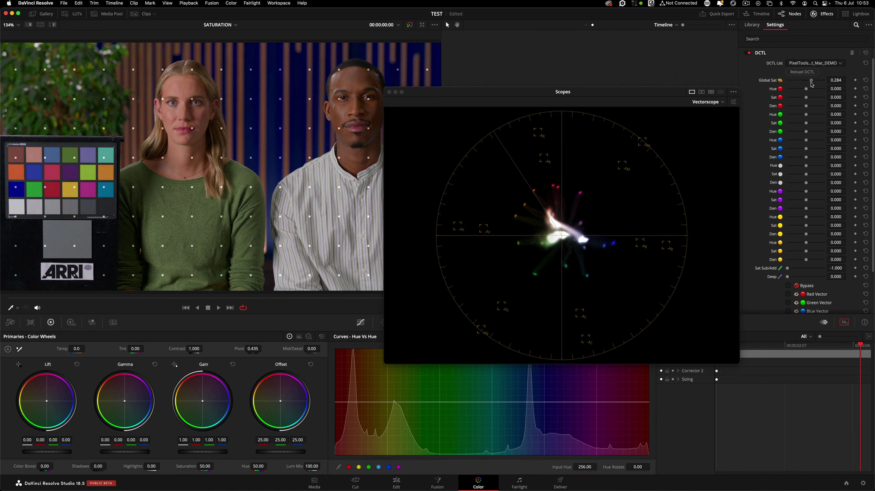
pyautogui.press('super+d')
pyautogui.press('super+d')
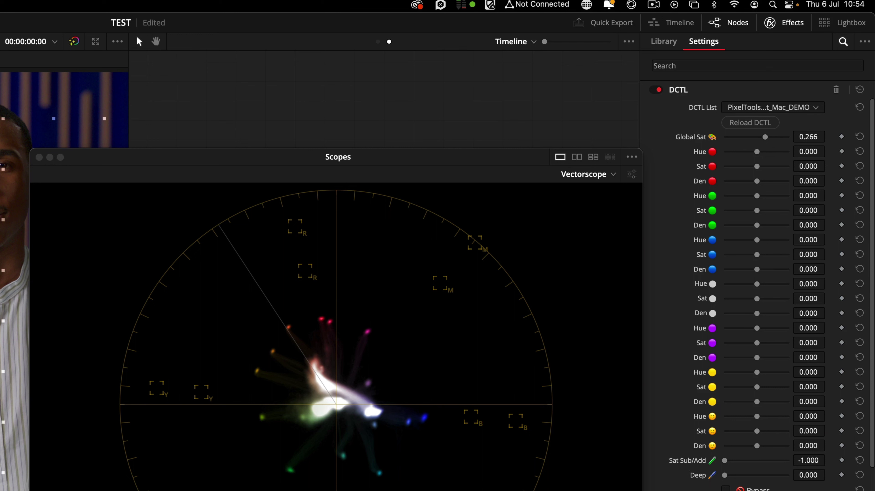
# Step: Try Sat Sub/Add at 1.000 with Global Sat at 0.963, then set Global Sat to 0.413 and Sat Sub/Add to 0.009
pyautogui.moveTo(723, 461); pyautogui.dragTo(790, 462)
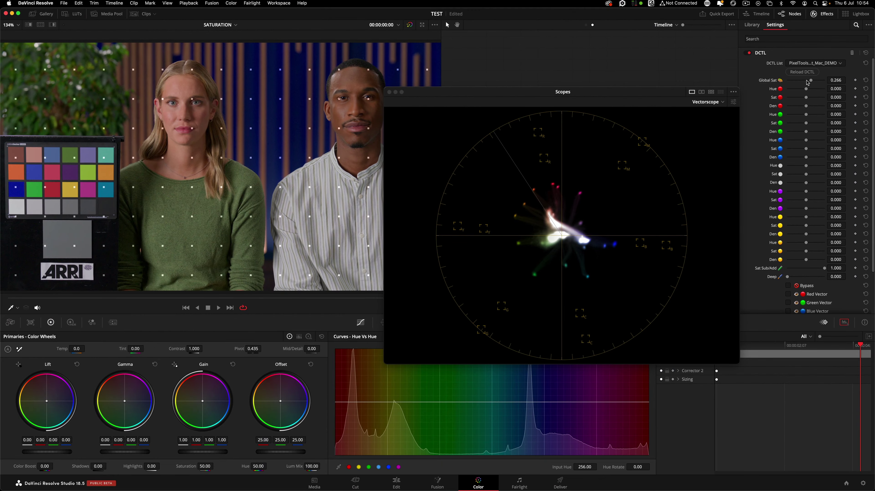
pyautogui.moveTo(807, 82); pyautogui.dragTo(824, 83)
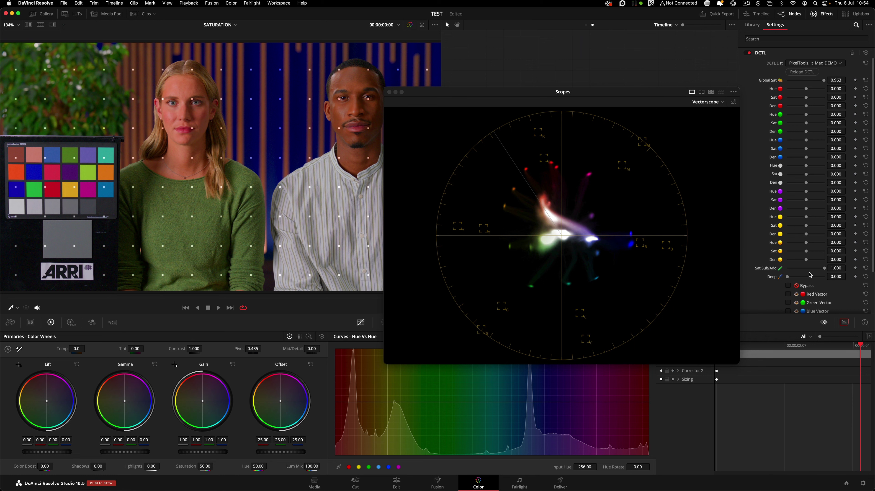
pyautogui.moveTo(824, 268)
pyautogui.mouseDown()
pyautogui.moveTo(772, 269)
pyautogui.moveTo(836, 268)
pyautogui.moveTo(742, 272)
pyautogui.moveTo(804, 272)
pyautogui.mouseUp()
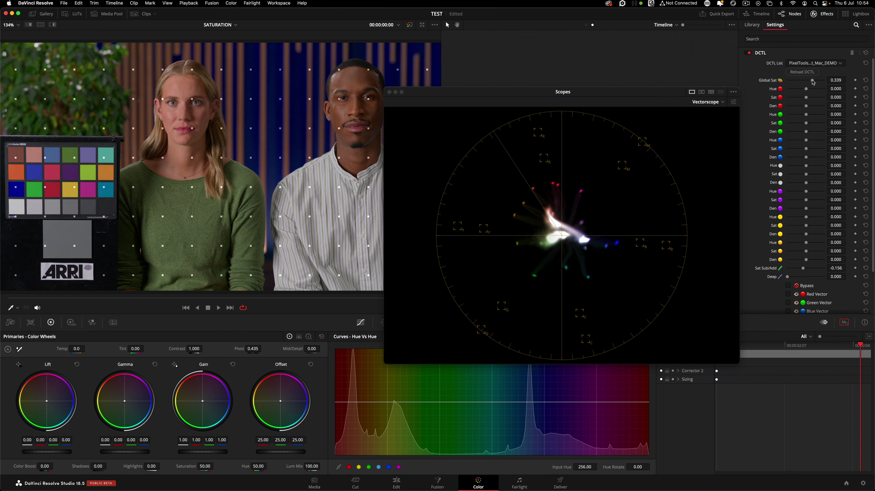
pyautogui.moveTo(812, 82); pyautogui.dragTo(813, 82)
pyautogui.moveTo(803, 269); pyautogui.dragTo(797, 272)
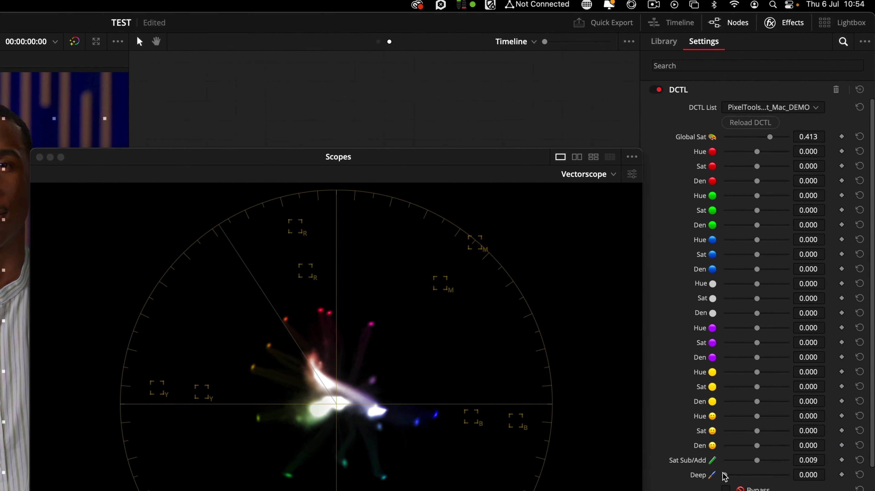
# Step: Try Deep at 1.000, then set Sat Sub/Add to -0.174 and Deep to 0.340
pyautogui.moveTo(786, 276); pyautogui.dragTo(786, 276)
pyautogui.moveTo(725, 474); pyautogui.dragTo(822, 479)
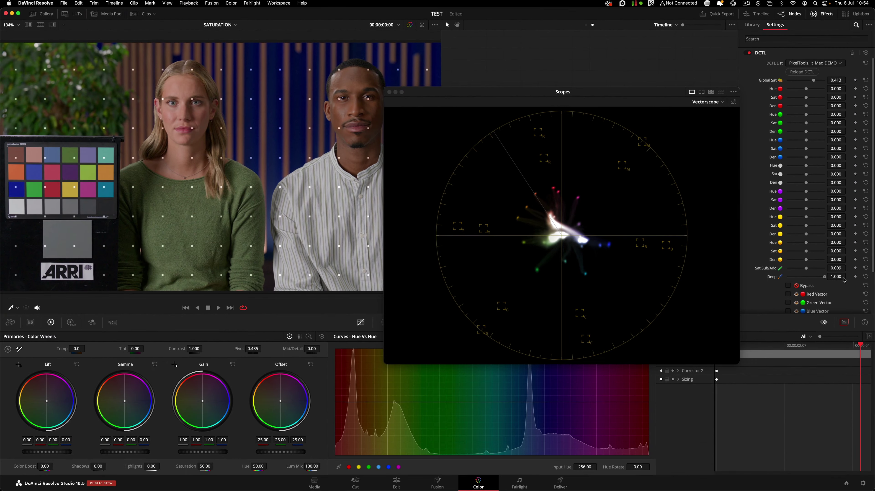
pyautogui.moveTo(818, 268)
pyautogui.mouseDown()
pyautogui.moveTo(831, 268)
pyautogui.moveTo(748, 278)
pyautogui.moveTo(848, 279)
pyautogui.moveTo(775, 281)
pyautogui.moveTo(802, 277)
pyautogui.mouseUp()
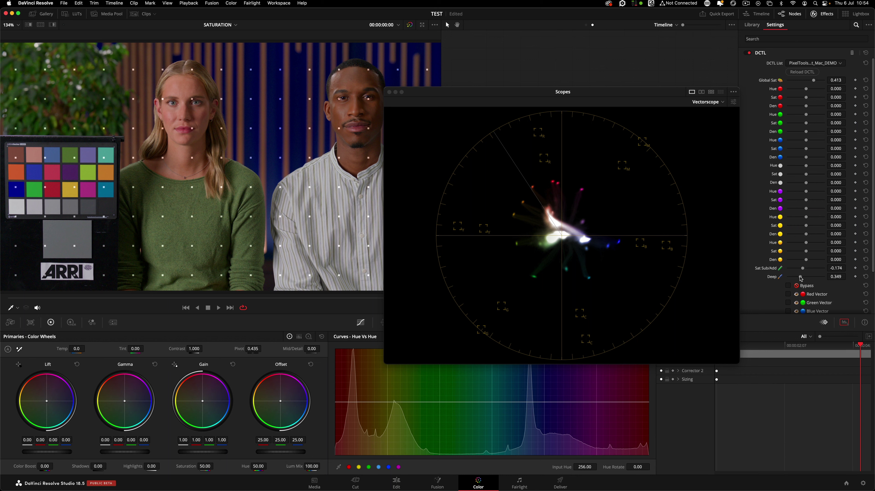
# Step: Switch the DCTL's Bypass option on and off repeatedly to compare the image and vectorscope, leaving it off
pyautogui.scroll(-3, 794, 261)
pyautogui.click(787, 238)
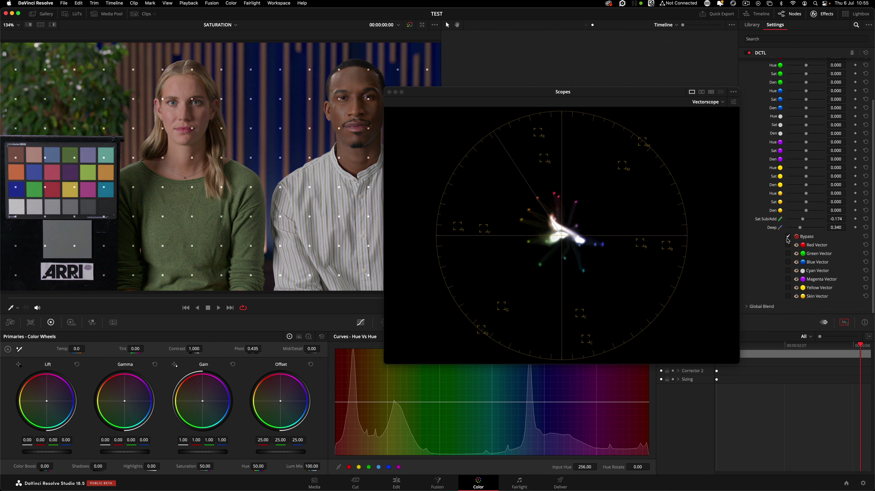
pyautogui.click(787, 238)
pyautogui.click(788, 238)
pyautogui.click(787, 238)
pyautogui.click(788, 239)
pyautogui.click(787, 238)
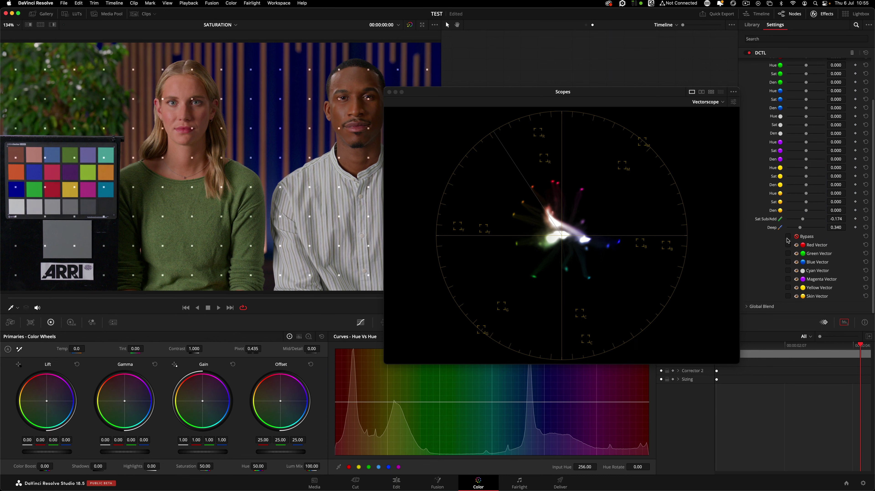
pyautogui.click(787, 238)
pyautogui.click(787, 238)
# Step: Isolate the red, green, blue, yellow and skin vectors one at a time to examine which colours each affects
pyautogui.click(789, 245)
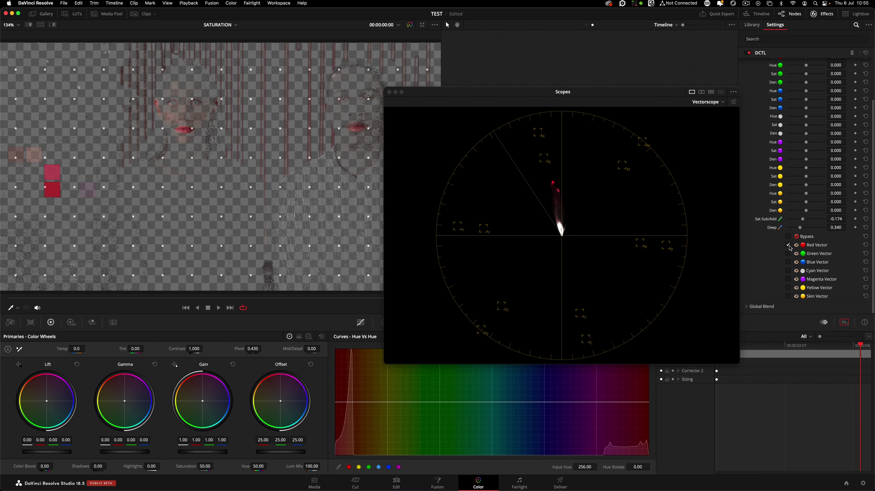
pyautogui.click(788, 245)
pyautogui.click(788, 253)
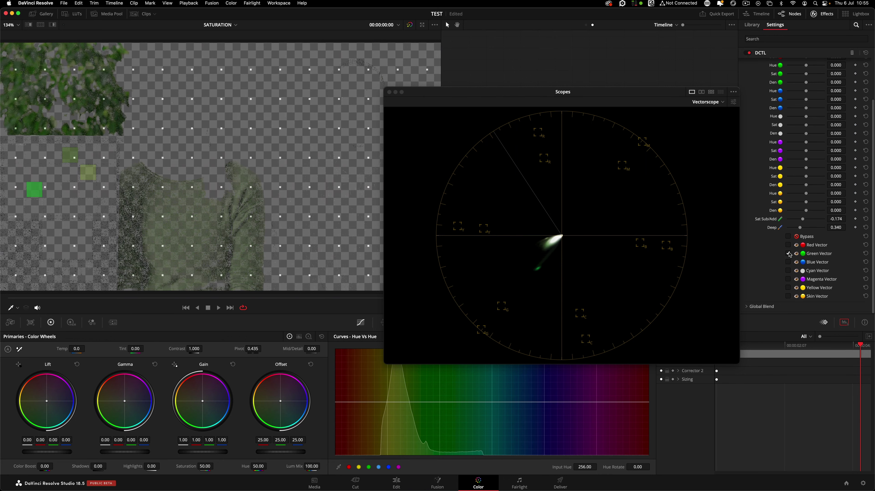
pyautogui.click(788, 254)
pyautogui.click(788, 262)
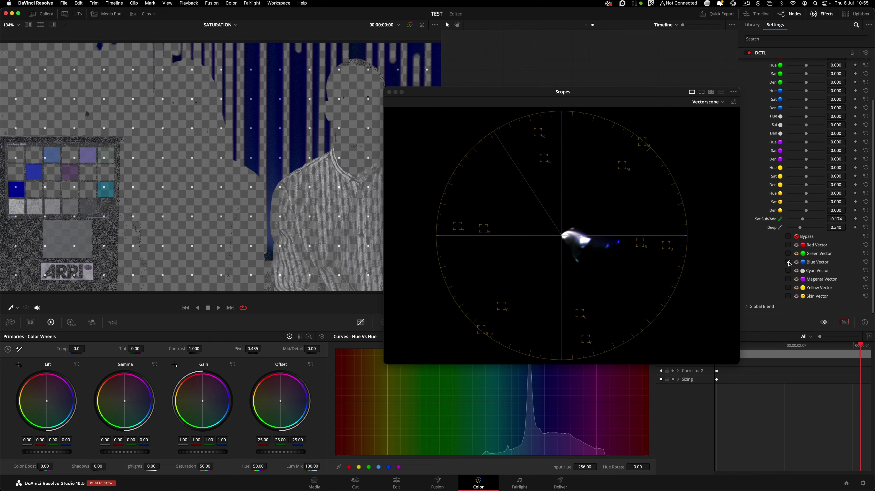
pyautogui.click(788, 262)
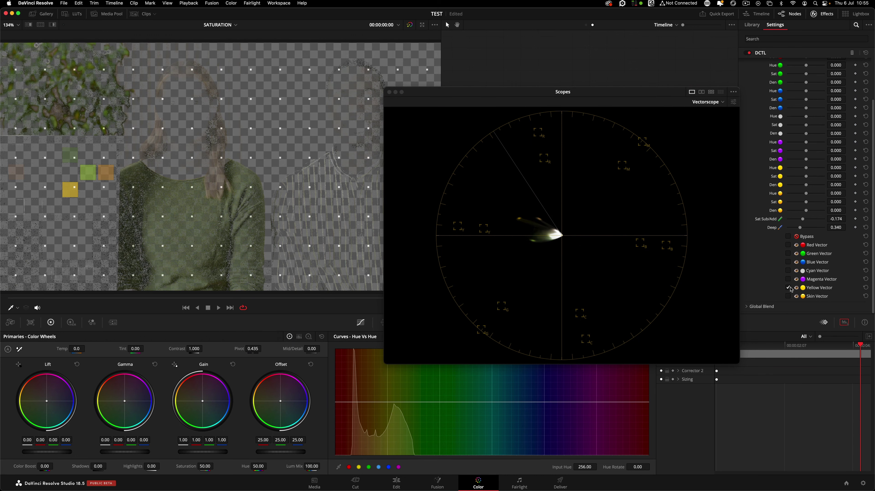
pyautogui.click(787, 288)
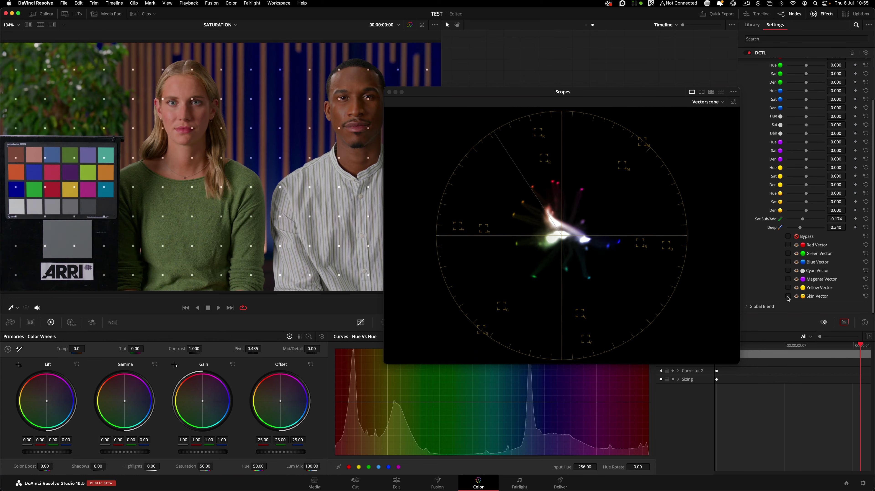
pyautogui.click(787, 296)
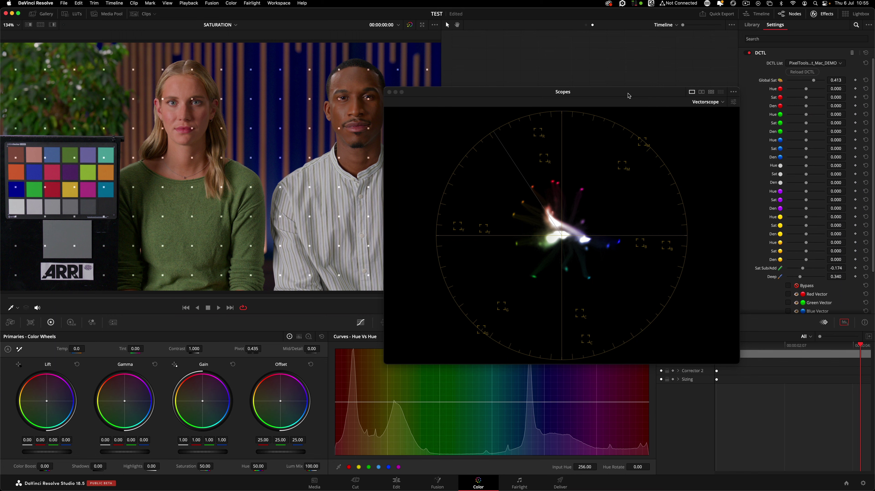
# Step: Move the scopes window up clear of the curves and keyframes while keeping the DCTL sliders accessible
pyautogui.moveTo(628, 95); pyautogui.dragTo(644, 64)
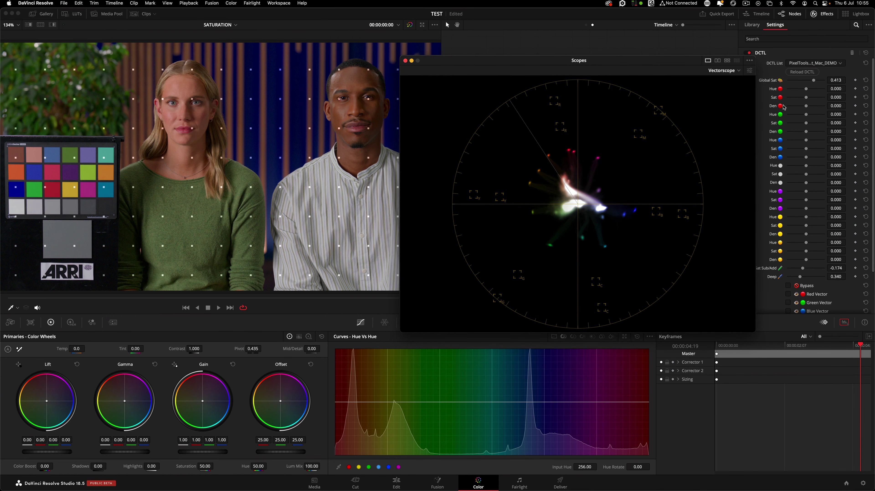
pyautogui.moveTo(675, 60); pyautogui.dragTo(672, 42)
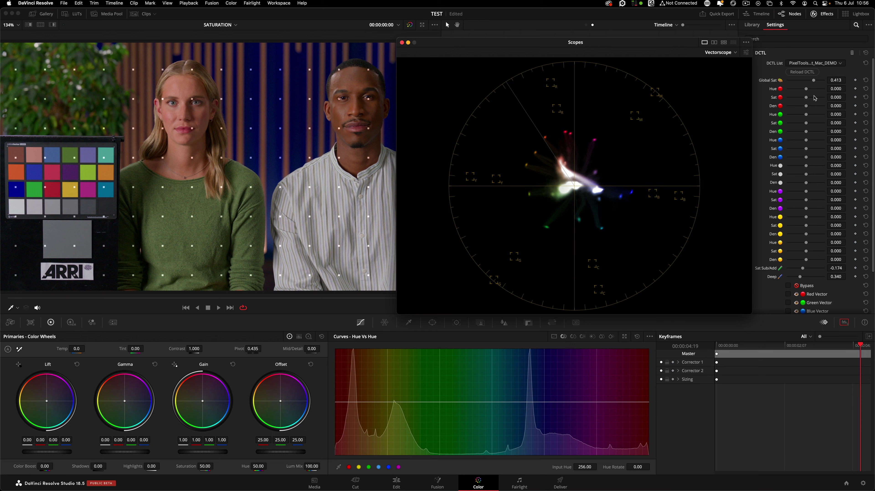
# Step: Try rotating the skin-tone hue on the Hue Vs Hue curve with a point at Input Hue 271.67 and Hue Rotate 33.93
pyautogui.click(573, 337)
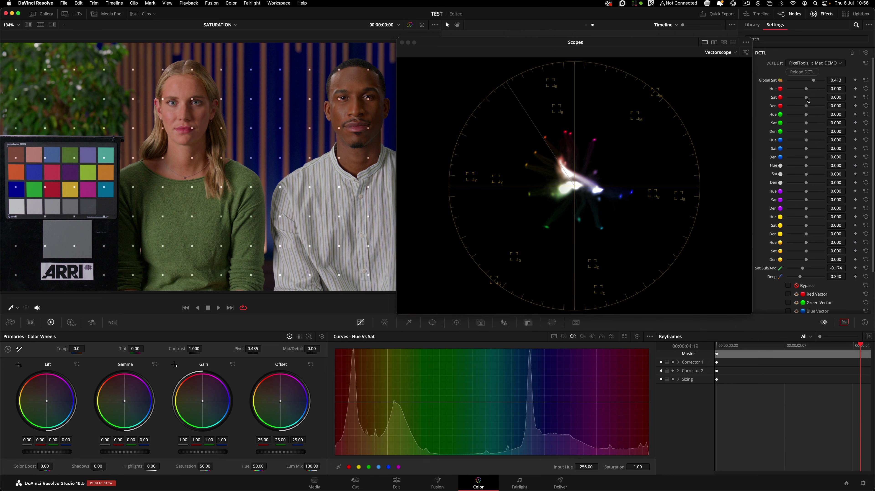
pyautogui.click(583, 337)
pyautogui.click(562, 337)
pyautogui.moveTo(349, 403); pyautogui.dragTo(349, 393)
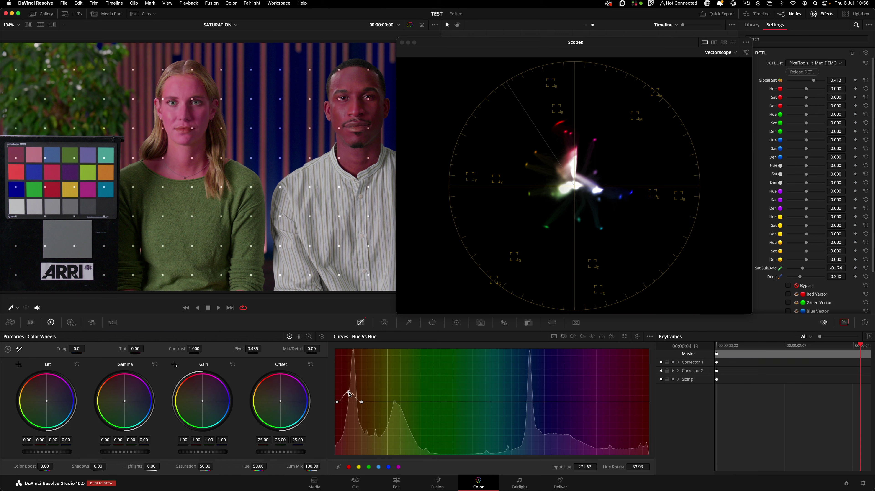
# Step: Try raising skin-tone saturation to 1.64 on the Hue Vs Sat curve and lowering Lum Gain to 0.12 on the Hue Vs Lum curve
pyautogui.click(573, 336)
pyautogui.click(177, 85)
pyautogui.moveTo(349, 402); pyautogui.dragTo(348, 369)
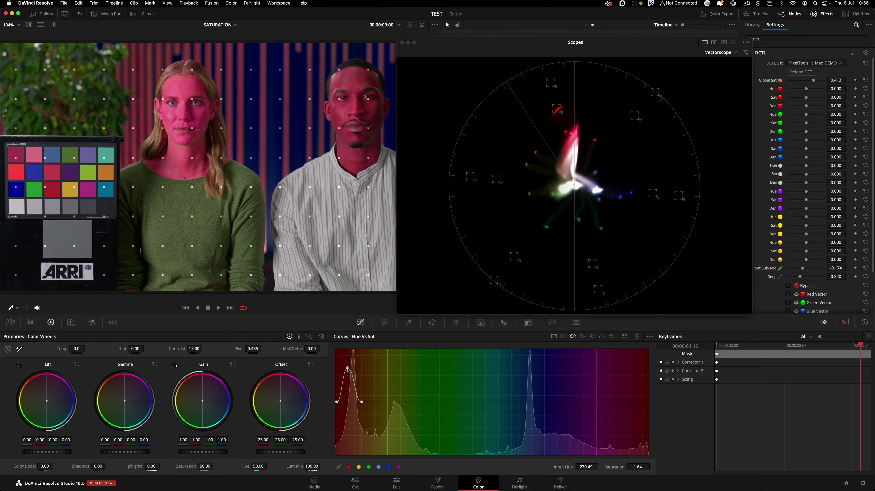
pyautogui.click(583, 336)
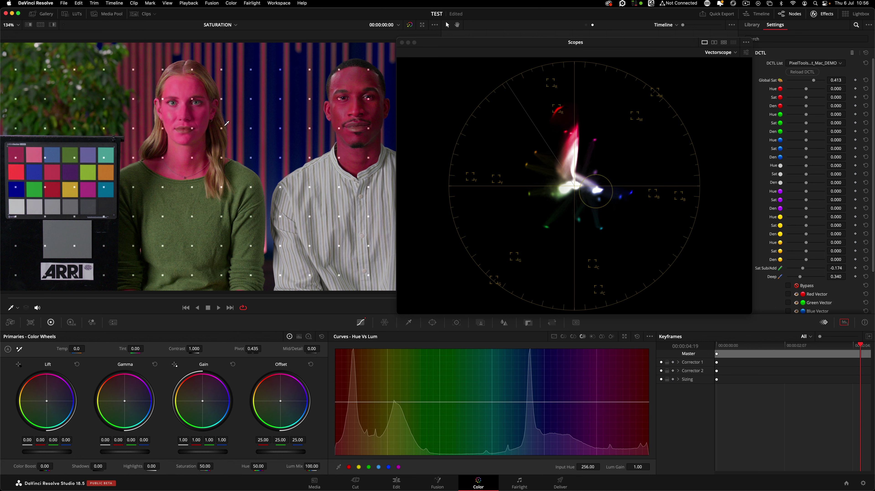
pyautogui.moveTo(353, 402); pyautogui.dragTo(356, 451)
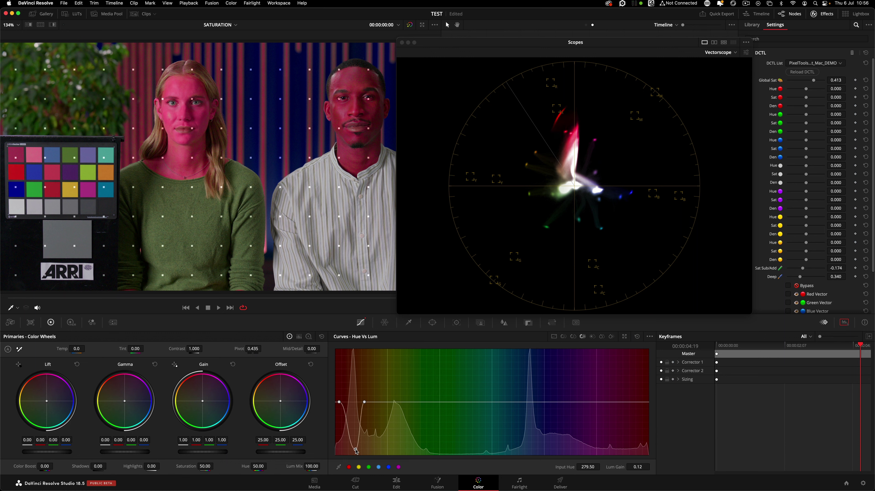
# Step: Reset the Hue Vs Lum, Hue Vs Sat and Hue Vs Hue curves
pyautogui.click(636, 337)
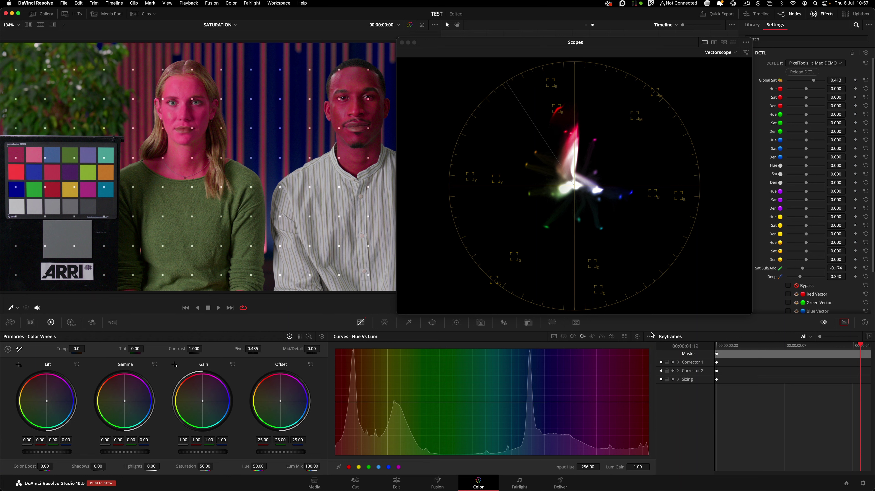
pyautogui.click(572, 337)
pyautogui.click(636, 337)
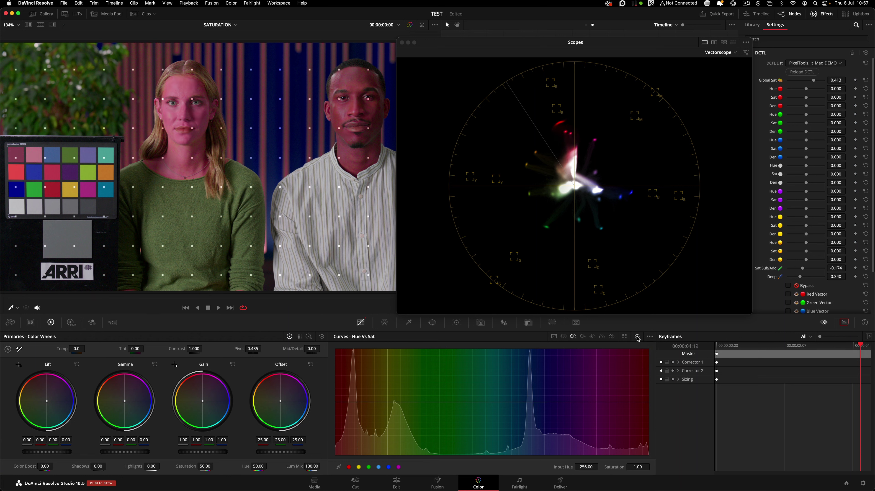
pyautogui.click(564, 337)
pyautogui.click(637, 337)
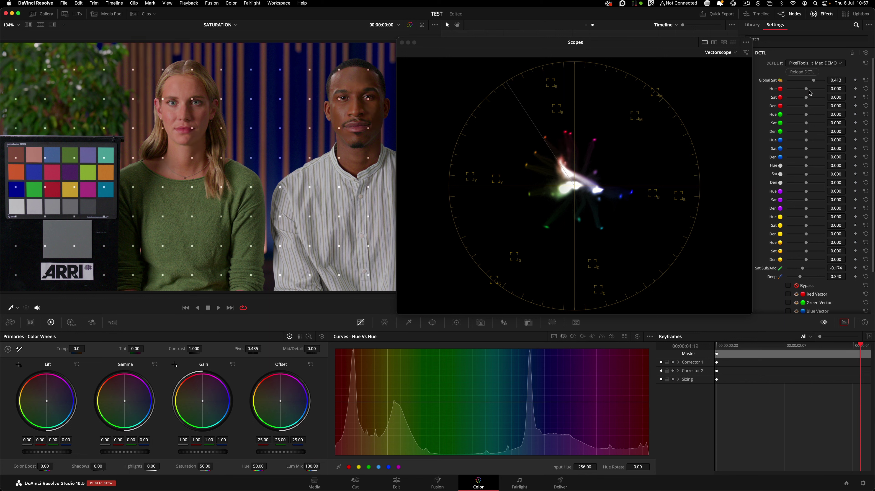
# Step: Try the DCTL's skin vector at Hue -0.394, Sat 1.000 and Den 1.000, then reset all three values
pyautogui.moveTo(806, 245); pyautogui.dragTo(836, 254)
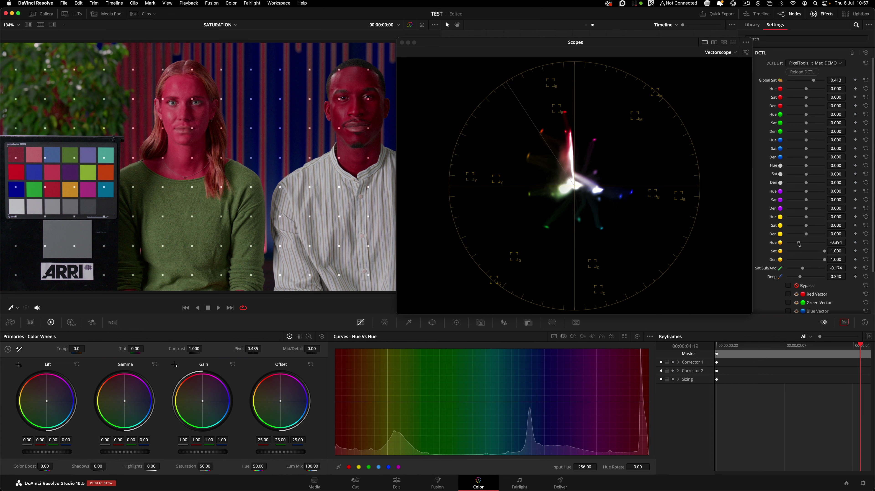
pyautogui.moveTo(798, 244)
pyautogui.mouseDown()
pyautogui.moveTo(783, 244)
pyautogui.moveTo(814, 244)
pyautogui.mouseUp()
pyautogui.doubleClick(780, 242)
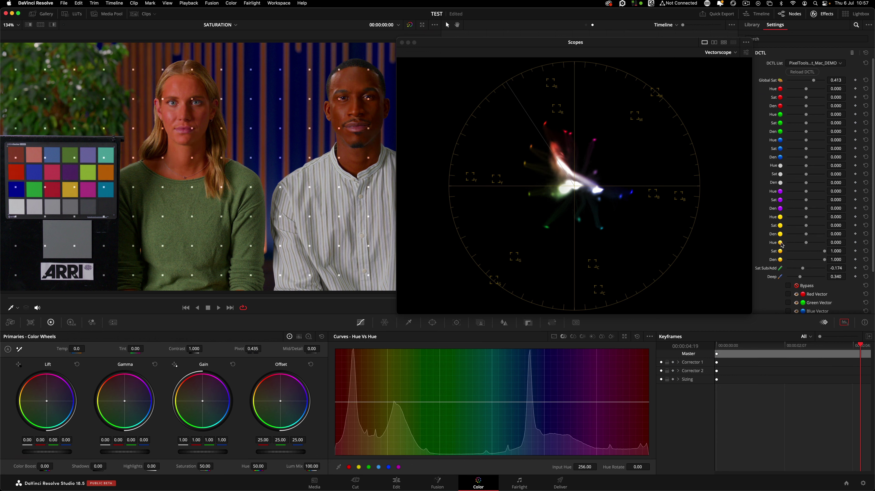
pyautogui.doubleClick(780, 251)
pyautogui.doubleClick(780, 260)
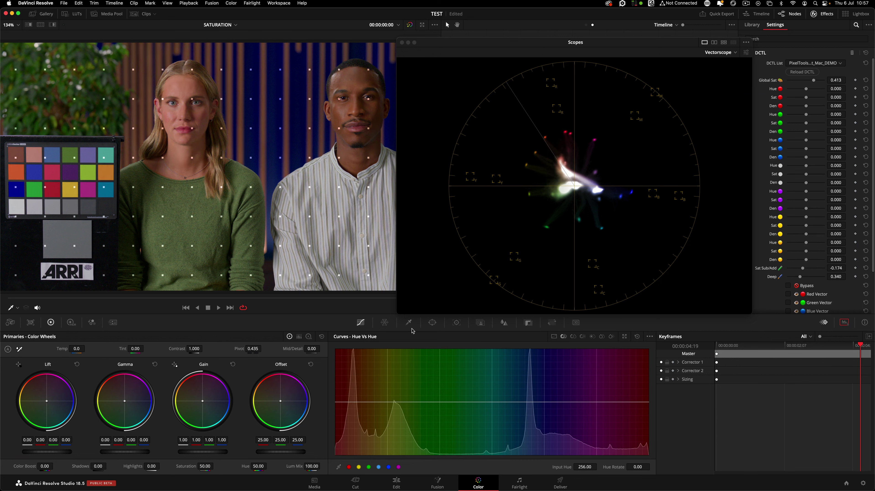
# Step: Set the Color Warper grid to 12 divisions and shift the skin tones to Hue 0.15, Sat 0.62 and Luma 0.13
pyautogui.click(385, 323)
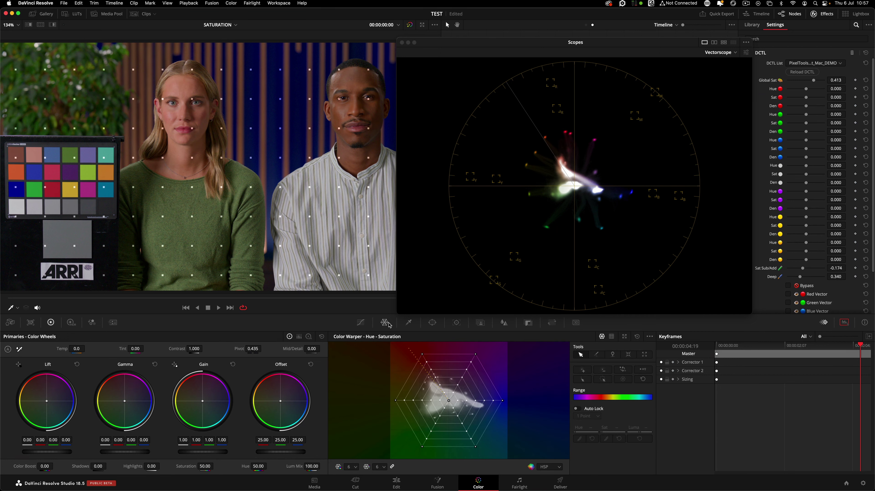
pyautogui.click(352, 467)
pyautogui.click(352, 447)
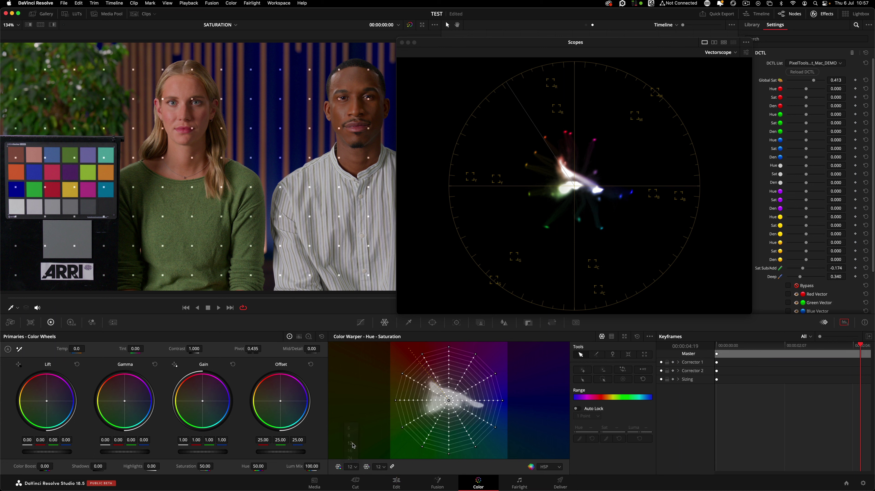
pyautogui.click(180, 85)
pyautogui.moveTo(577, 426); pyautogui.dragTo(636, 427)
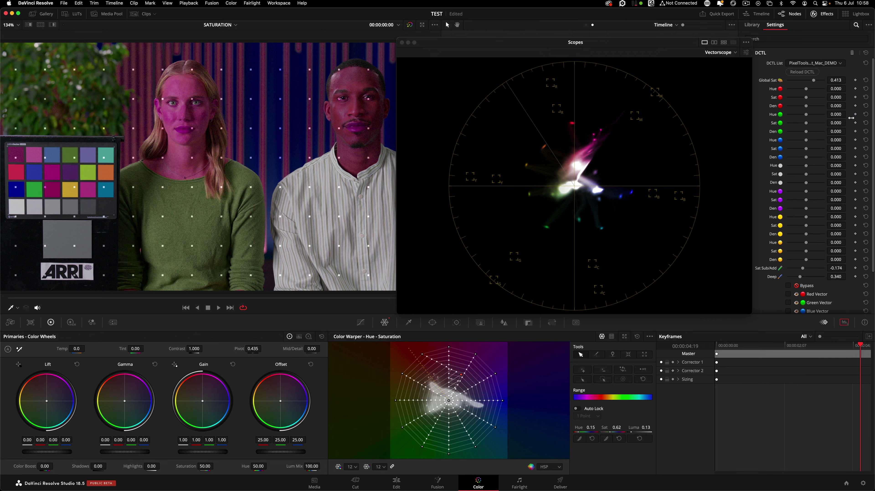
# Step: Grab a still of the Color Warper skin shift, then reset the Color Warper
pyautogui.click(636, 337)
pyautogui.press('super+z')
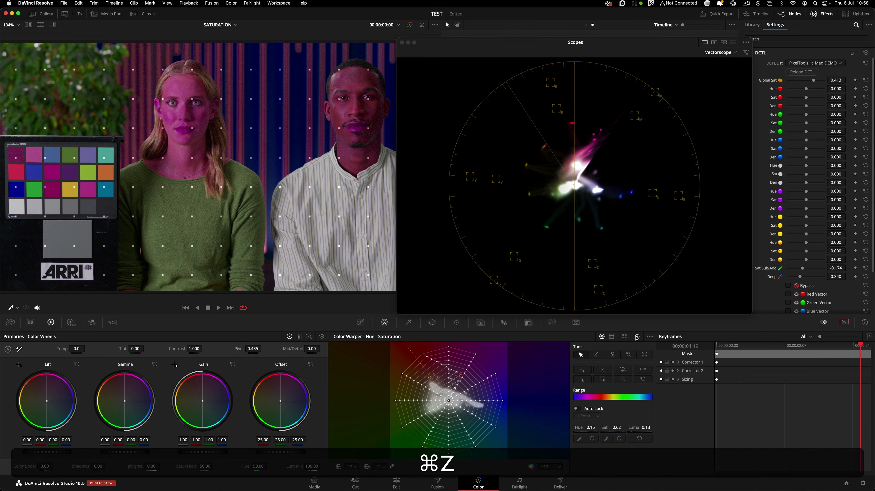
pyautogui.click(50, 13)
pyautogui.click(50, 14)
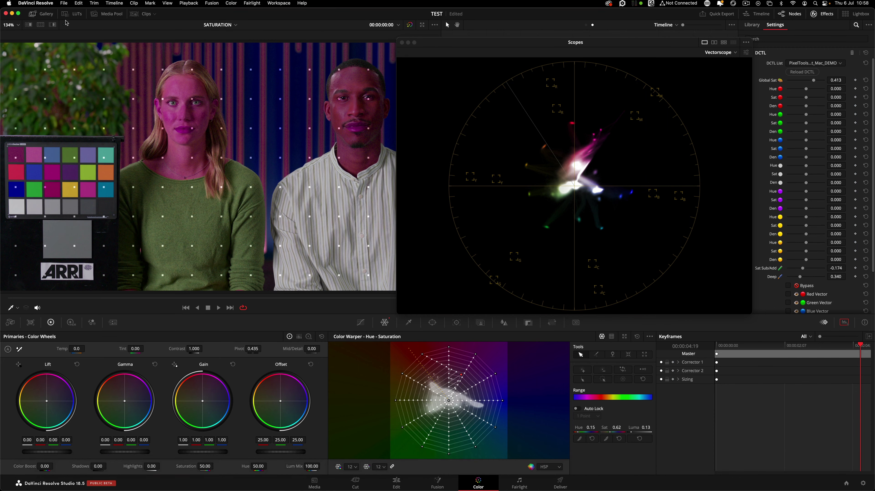
pyautogui.rightClick(163, 82)
pyautogui.click(174, 86)
pyautogui.click(636, 337)
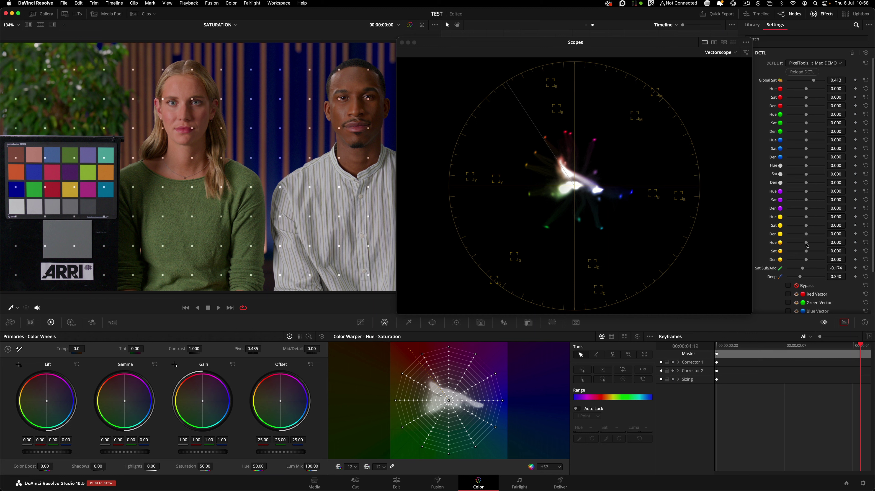
# Step: Set the DCTL's skin vector to Hue -0.541, Sat 0.321 and Den 0.376, and wipe the image against the grabbed still
pyautogui.moveTo(806, 244)
pyautogui.mouseDown()
pyautogui.moveTo(792, 245)
pyautogui.moveTo(820, 252)
pyautogui.moveTo(812, 254)
pyautogui.mouseUp()
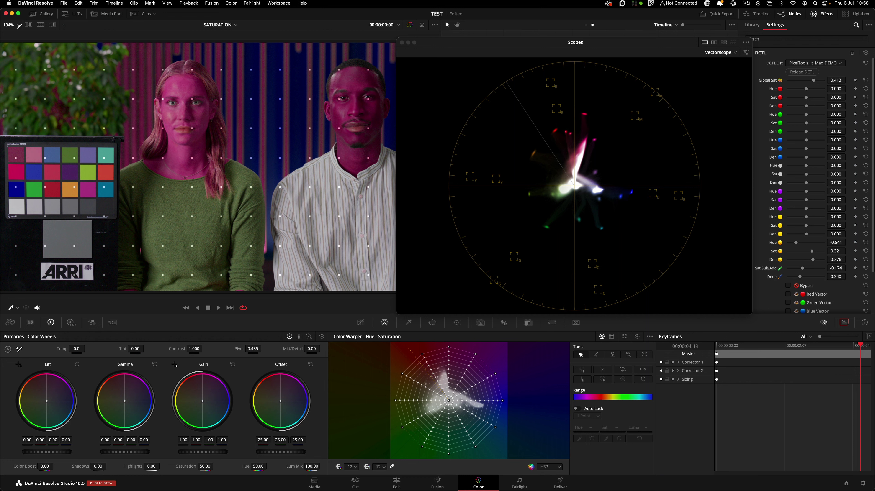
pyautogui.click(28, 25)
pyautogui.click(28, 27)
pyautogui.click(28, 26)
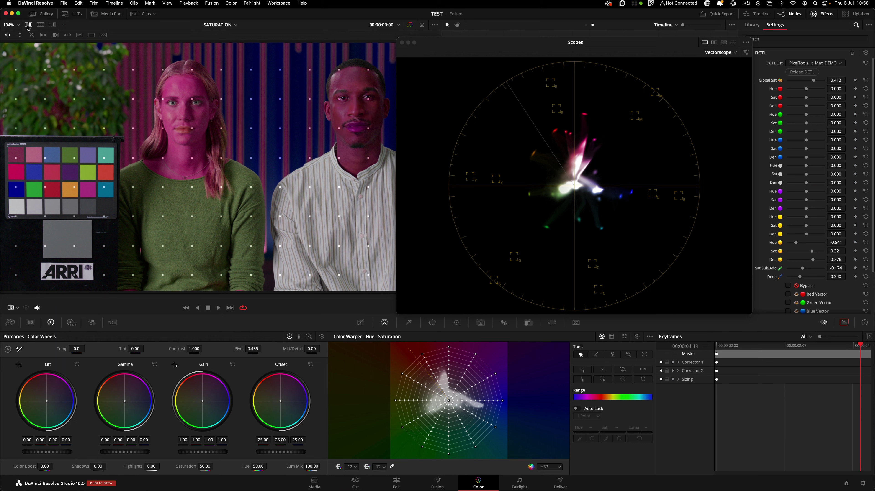
# Step: Slide the wipe to show the full still, switch it on and off to compare skin tones, and leave the wipe off
pyautogui.moveTo(224, 137); pyautogui.dragTo(73, 62)
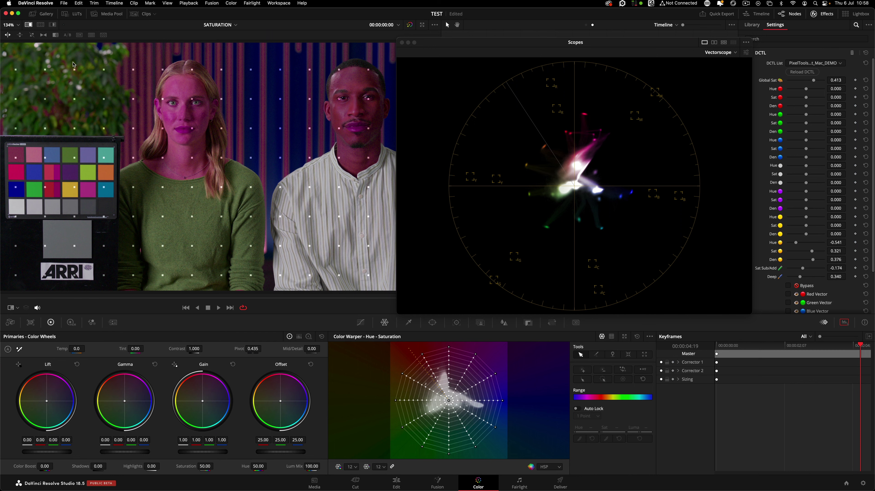
pyautogui.click(30, 25)
pyautogui.click(30, 25)
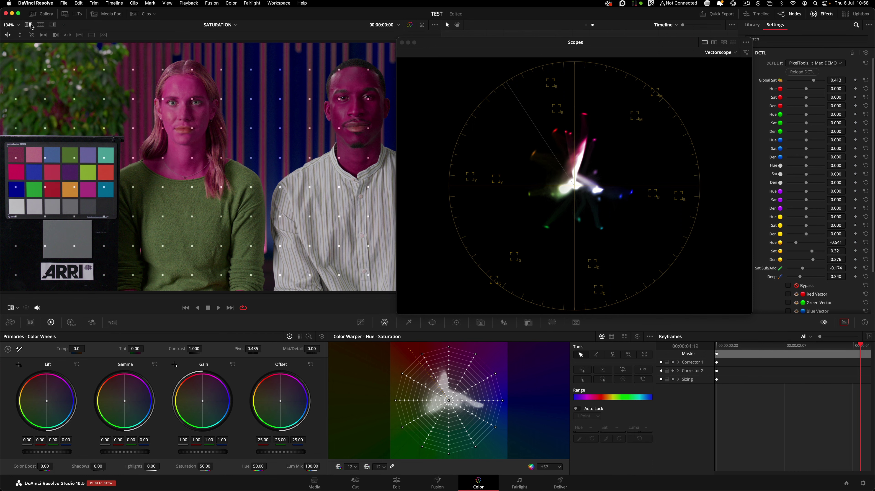
pyautogui.click(31, 26)
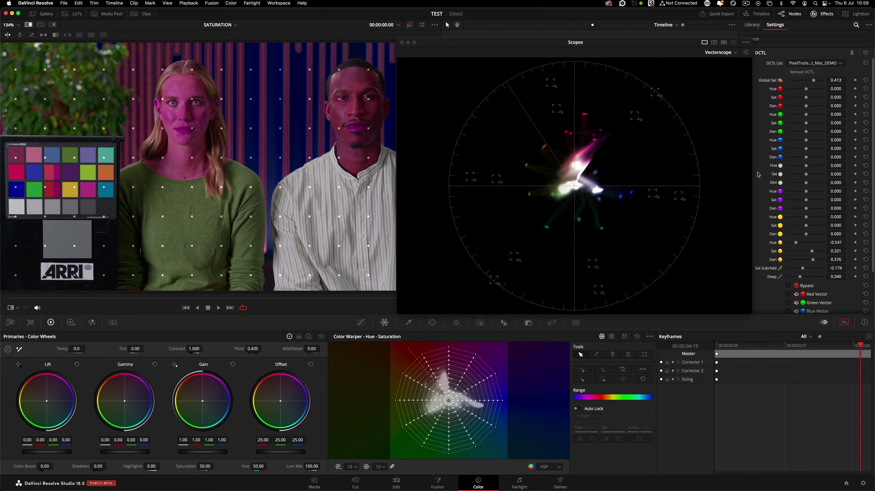
pyautogui.press('super+w')
# Step: Alternate between the Hue Vs Hue curves and the Color Warper for comparison, ending on the curves
pyautogui.click(360, 322)
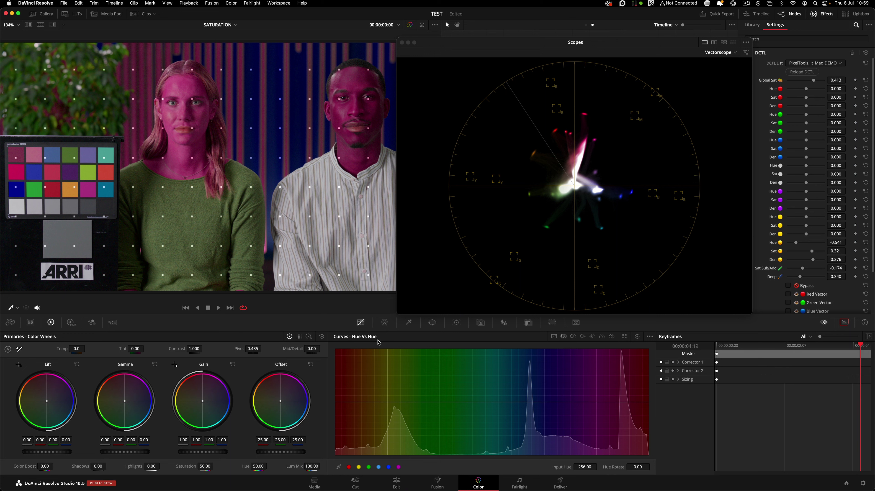
pyautogui.click(385, 323)
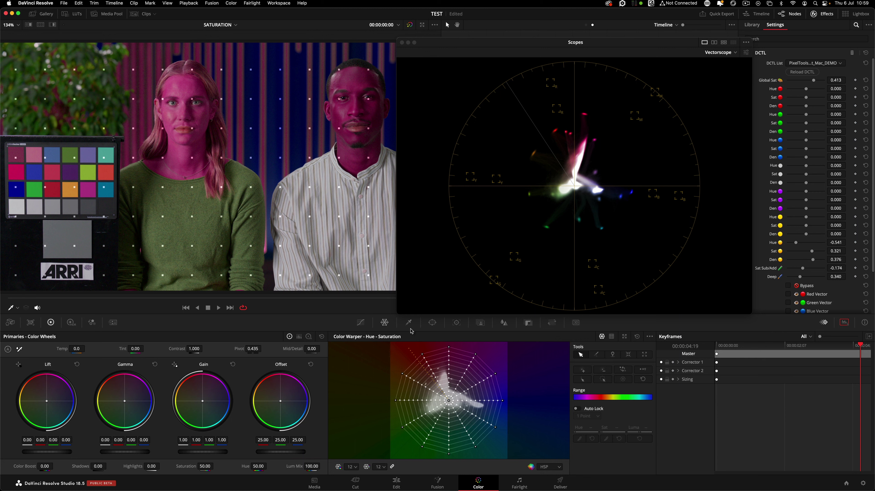
pyautogui.click(362, 323)
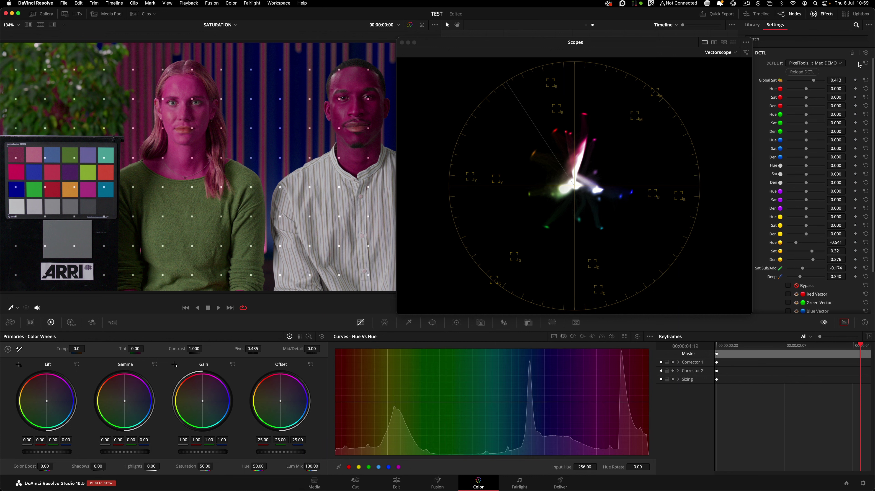
# Step: Reset the skin vector, then set red to Hue -0.138, Sat 0.284, Den 0.523 and green to Hue -0.560, Sat -0.523, Den -0.321
pyautogui.moveTo(806, 89)
pyautogui.mouseDown()
pyautogui.moveTo(816, 90)
pyautogui.moveTo(804, 94)
pyautogui.mouseUp()
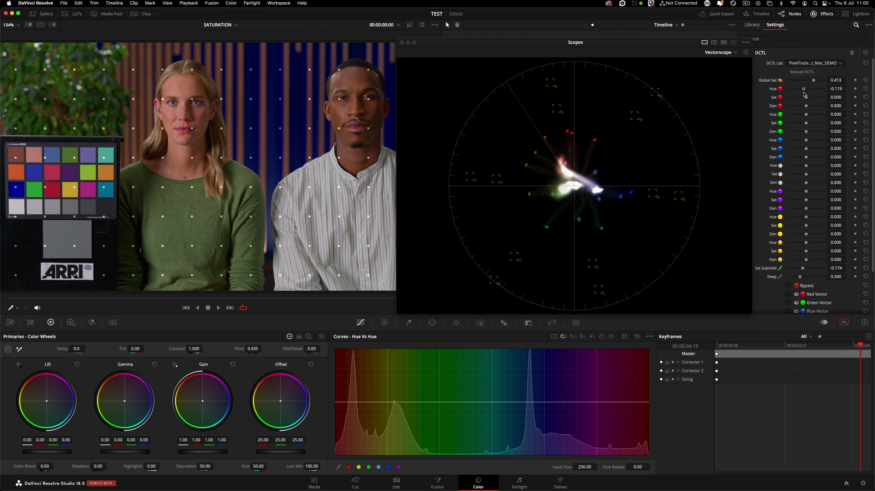
pyautogui.moveTo(806, 100)
pyautogui.mouseDown()
pyautogui.moveTo(815, 108)
pyautogui.moveTo(791, 117)
pyautogui.moveTo(817, 124)
pyautogui.moveTo(788, 134)
pyautogui.moveTo(801, 134)
pyautogui.mouseUp()
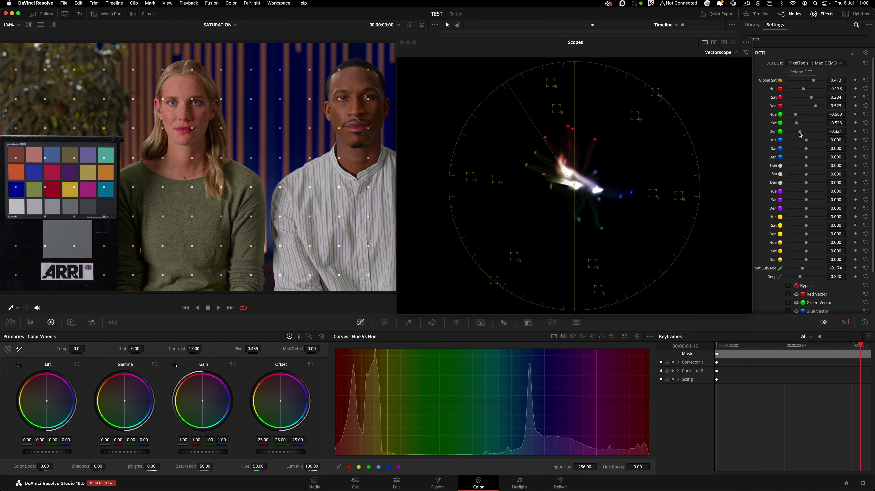